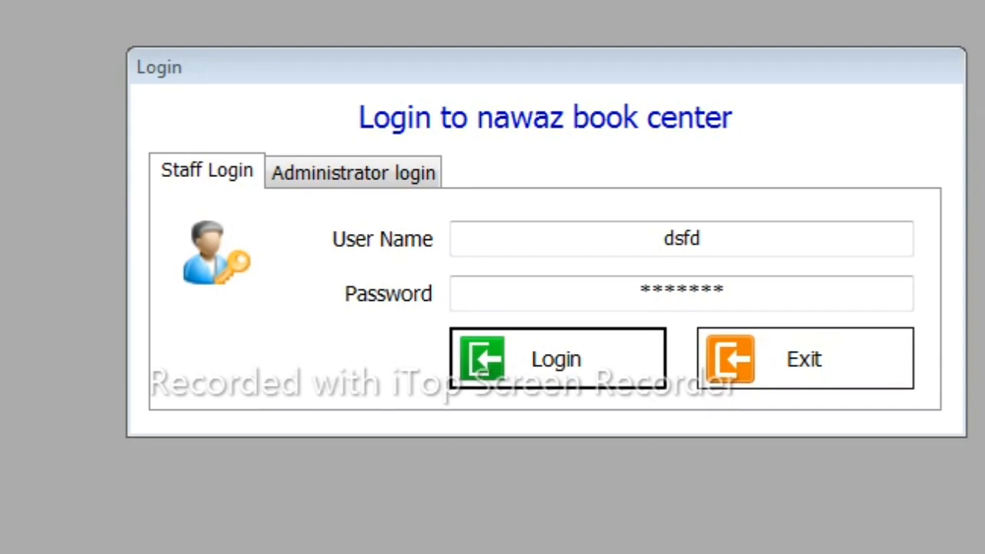
- Try to log in through the administrator login by entering the admin password
click(353, 173)
click(611, 274)
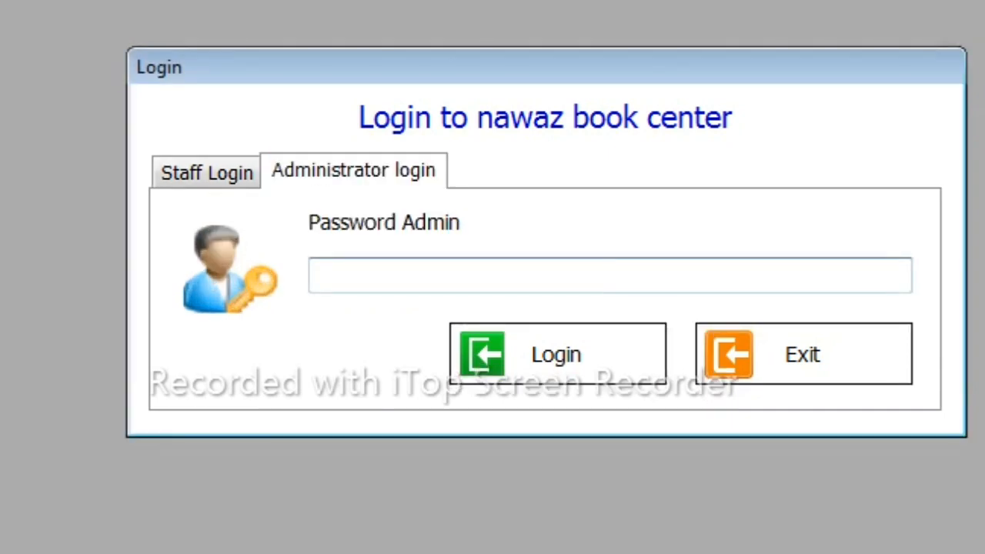
text(******)
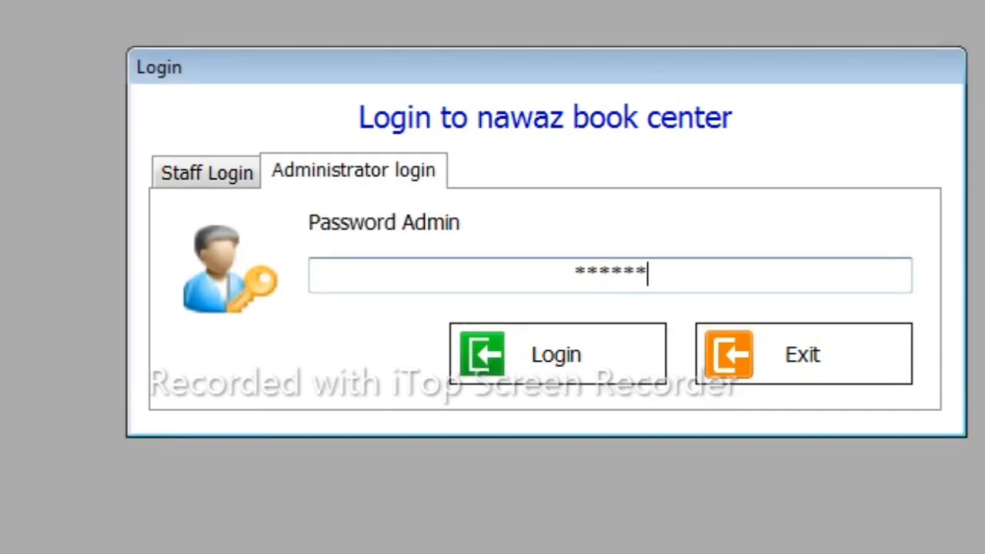
text(*)
key(BackSpace)
key(BackSpace)
key(BackSpace)
key(BackSpace)
key(BackSpace)
key(BackSpace)
key(BackSpace)
text(***********)
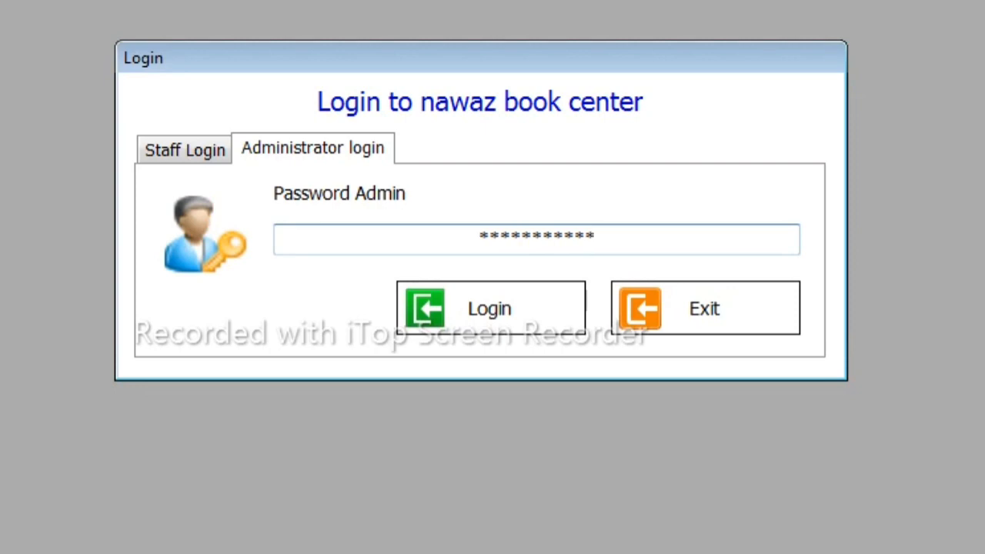
key(Return)
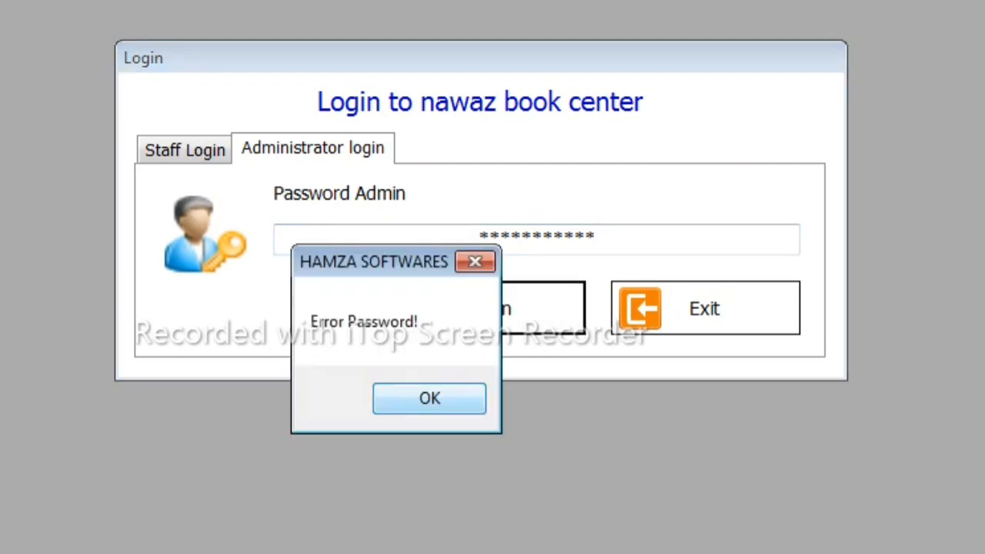
key(Return)
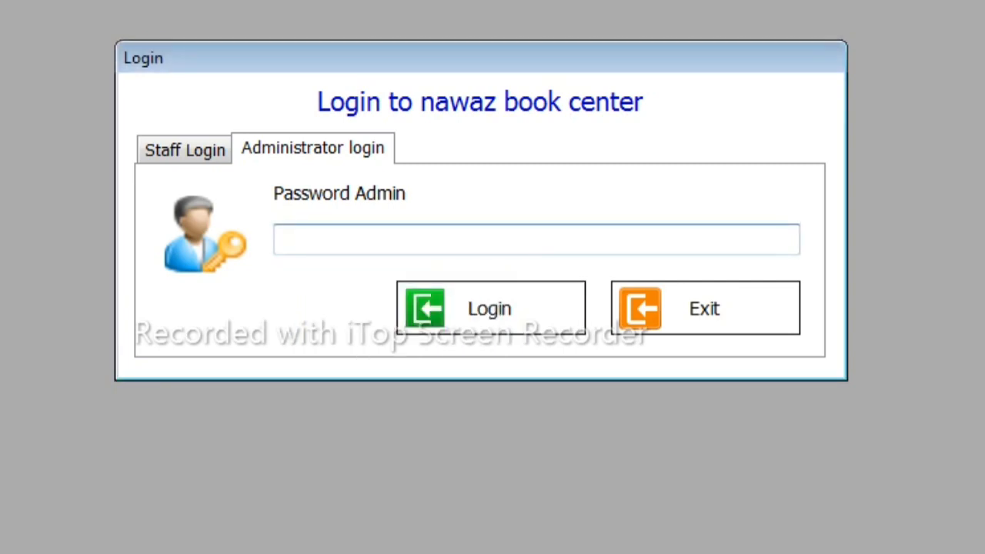
- Retry the administrator login by re-entering the admin password
text(*********)
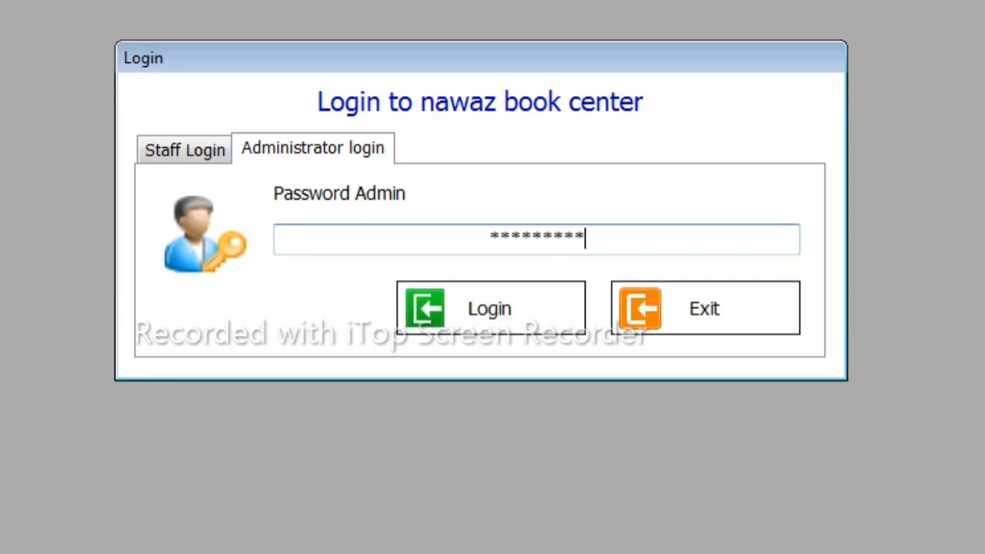
key(Return)
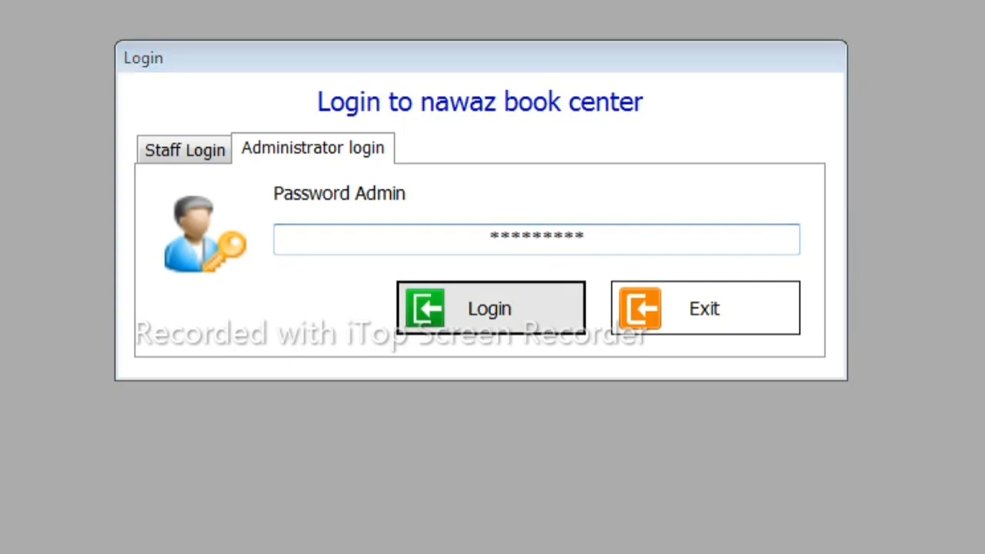
key(Return)
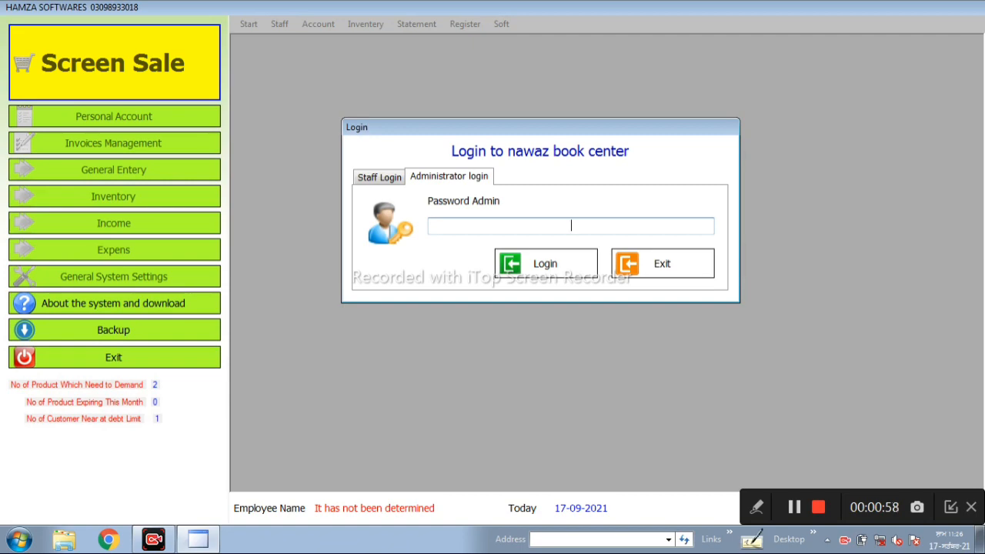
text(****)
key(Return)
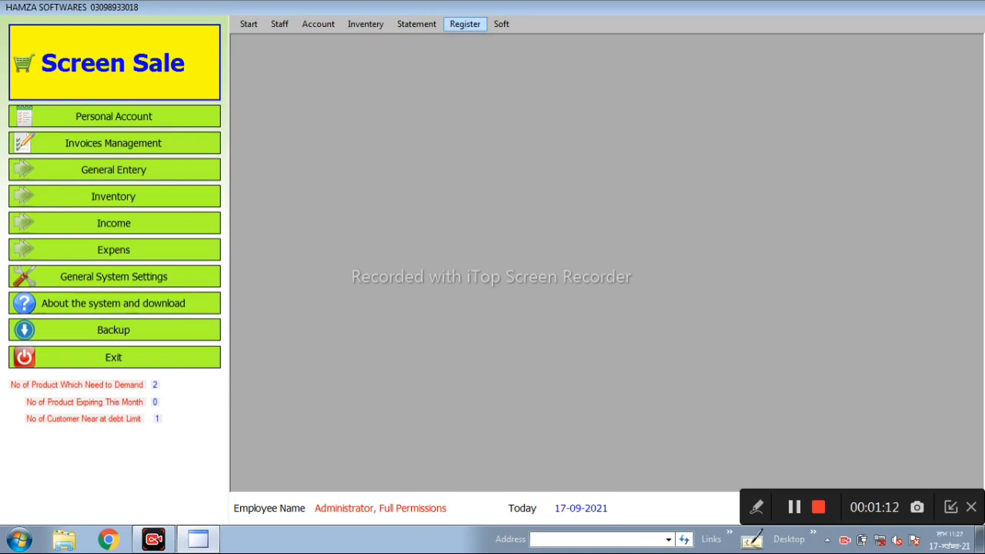
- Open the Supplier statement and look through the list of parties
click(416, 24)
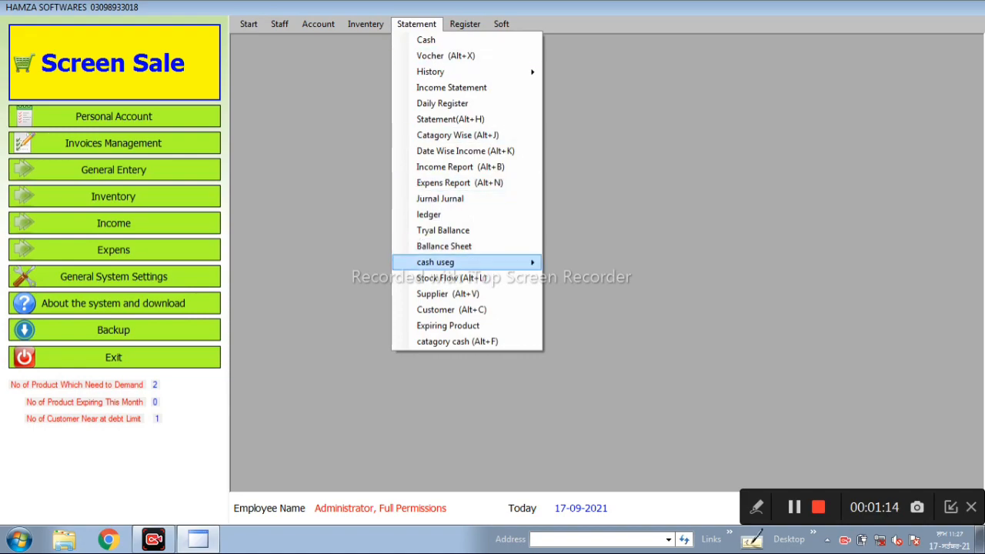
click(448, 294)
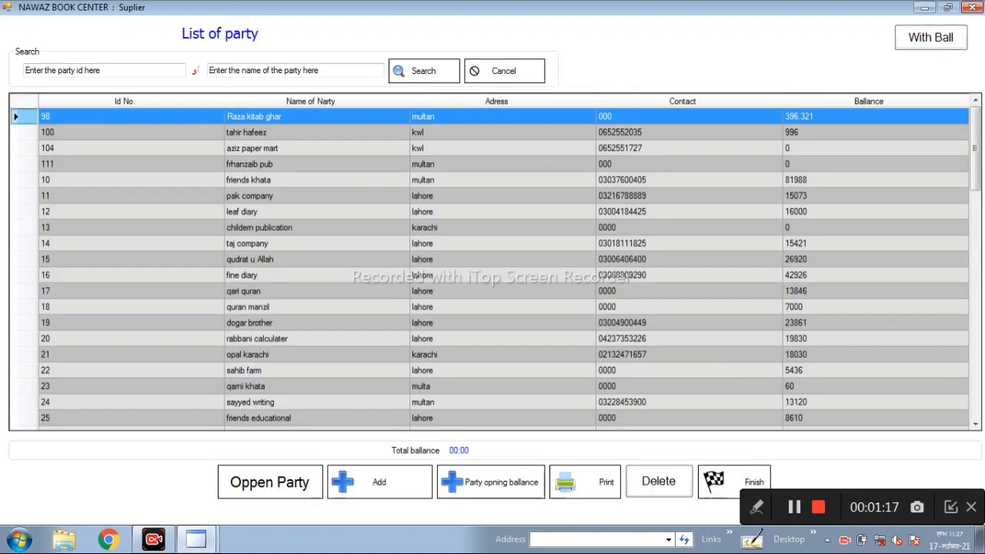
scroll(493, 262, down, 6)
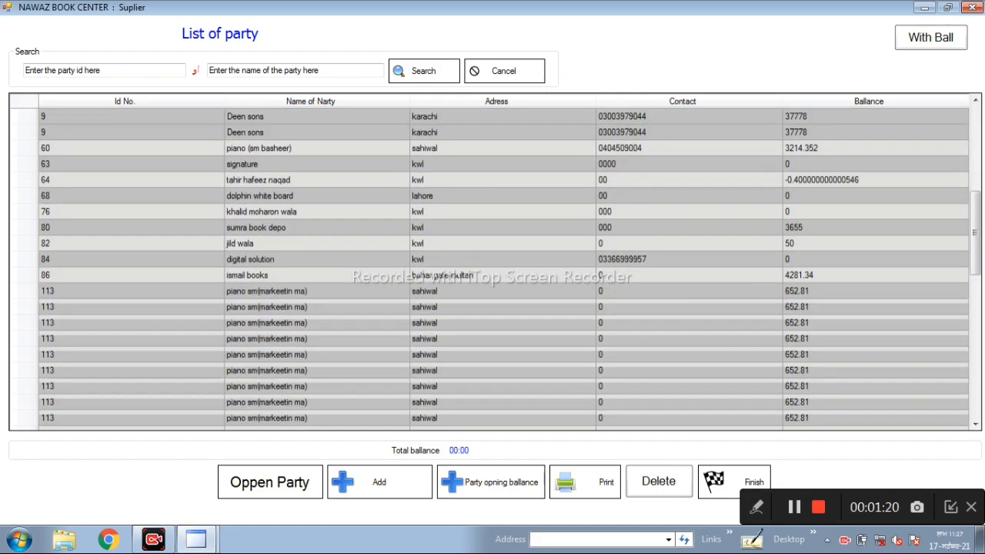
scroll(493, 262, down, 6)
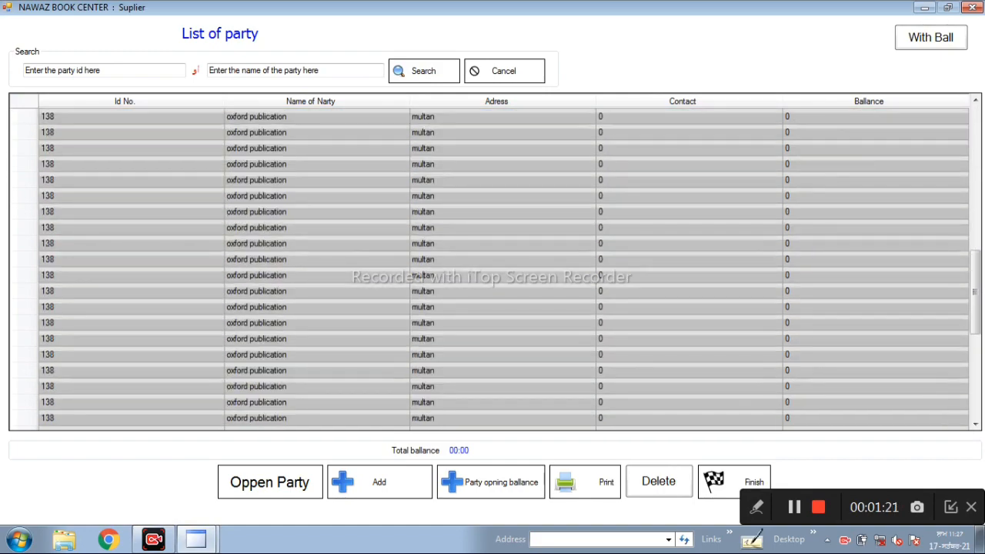
scroll(493, 262, up, 5)
scroll(493, 262, up, 7)
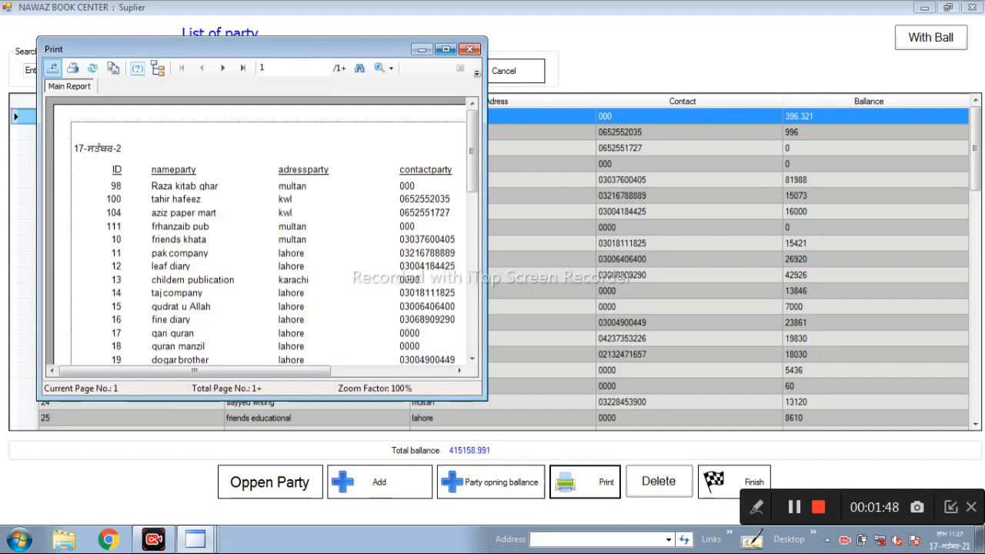
- Review the party list's print report in a maximized window, and close both the report and the supplier list
click(445, 48)
scroll(485, 277, down, 10)
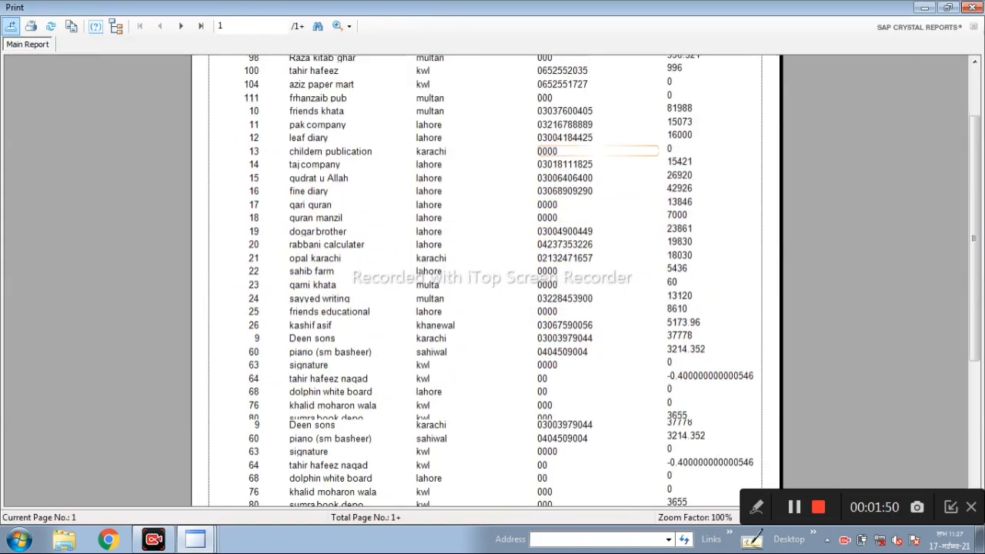
scroll(485, 277, up, 10)
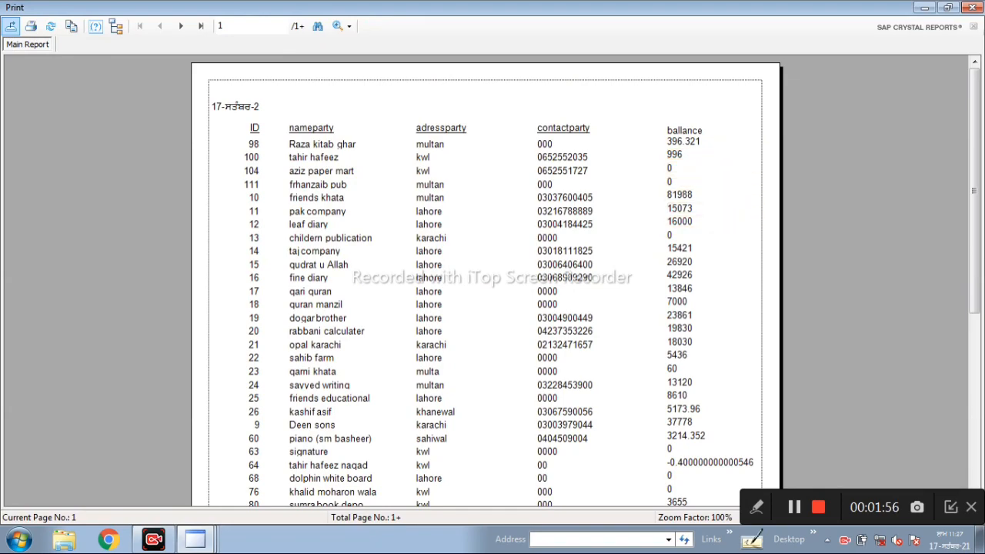
scroll(484, 277, down, 5)
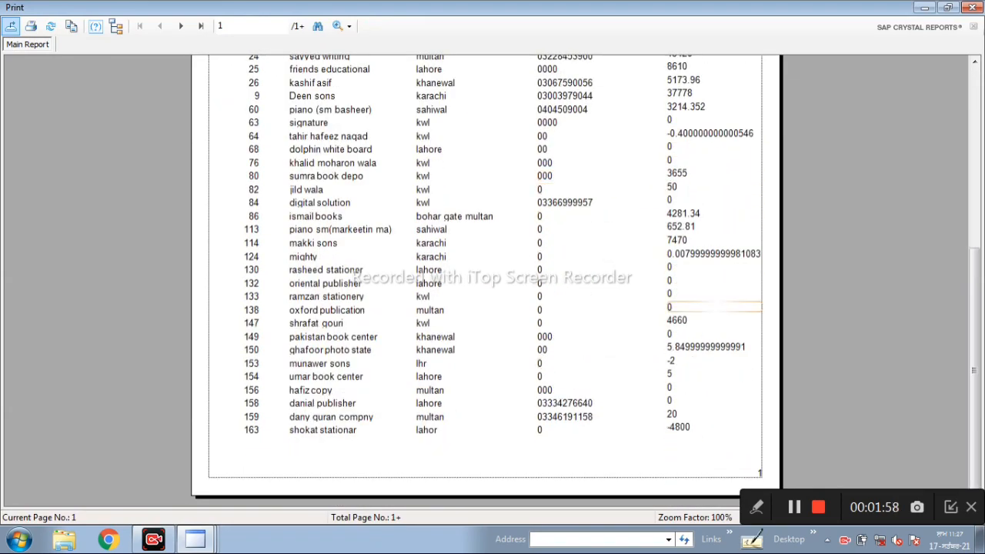
scroll(485, 277, up, 5)
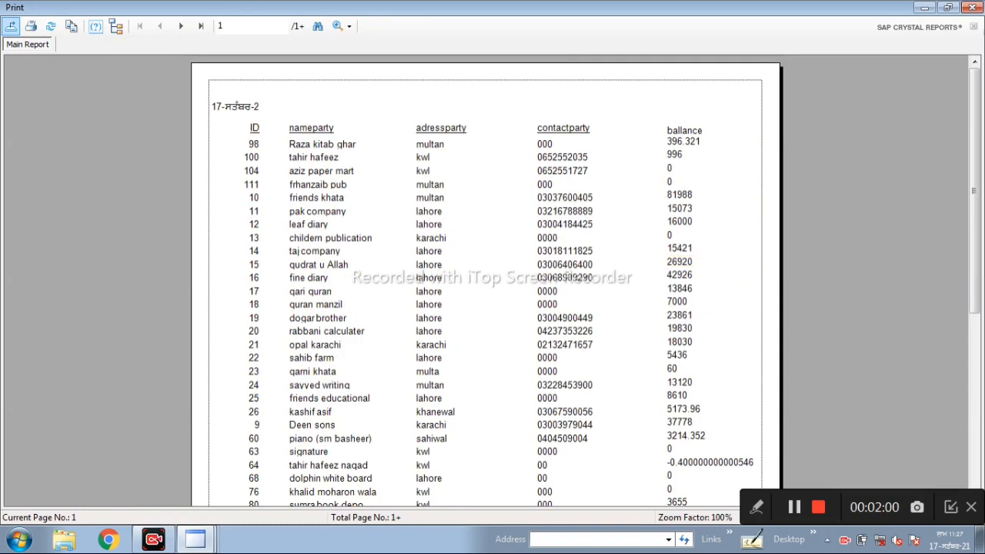
scroll(485, 277, down, 2)
scroll(484, 277, down, 3)
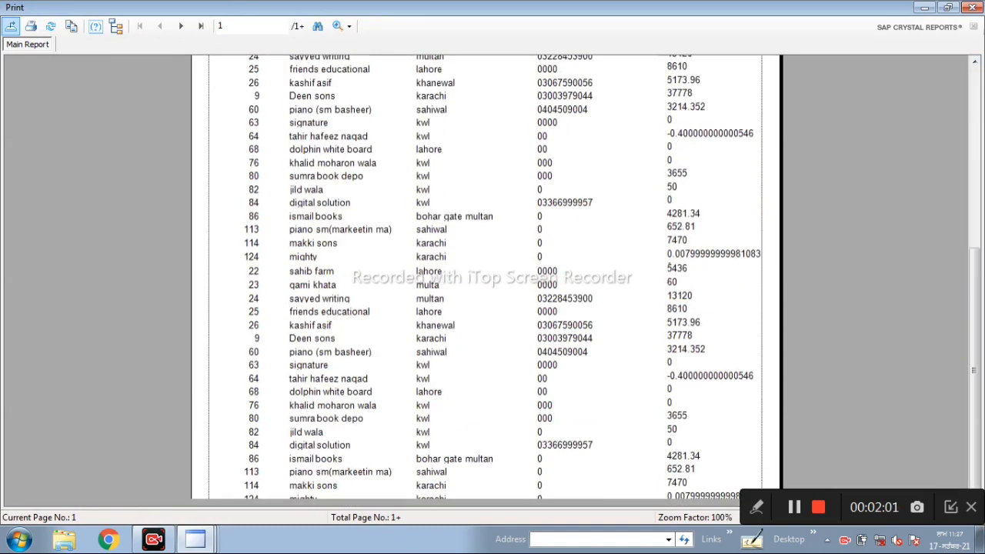
scroll(485, 278, up, 3)
key(alt+F4)
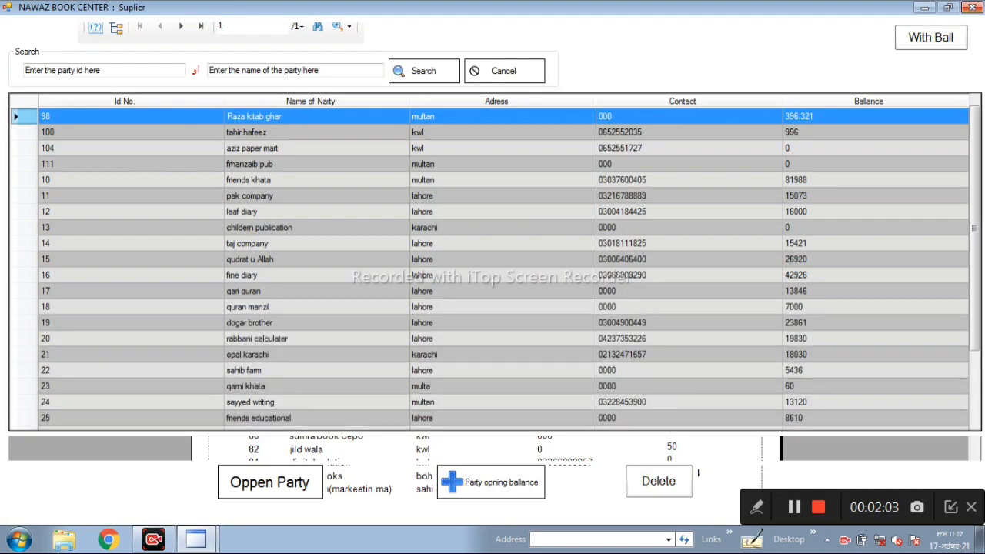
click(972, 7)
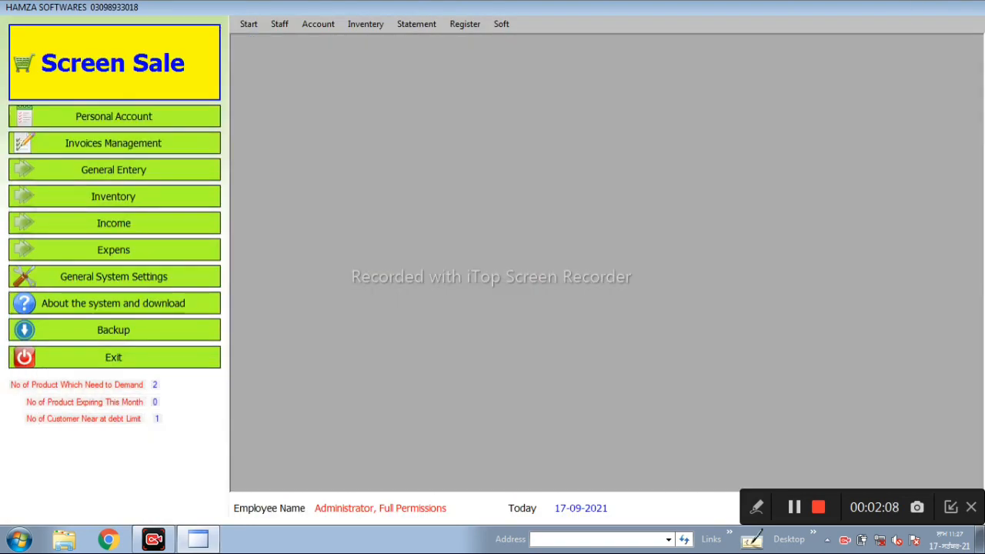
- Open the Customer statement and look through the list of customers
click(464, 24)
mouse_move(416, 24)
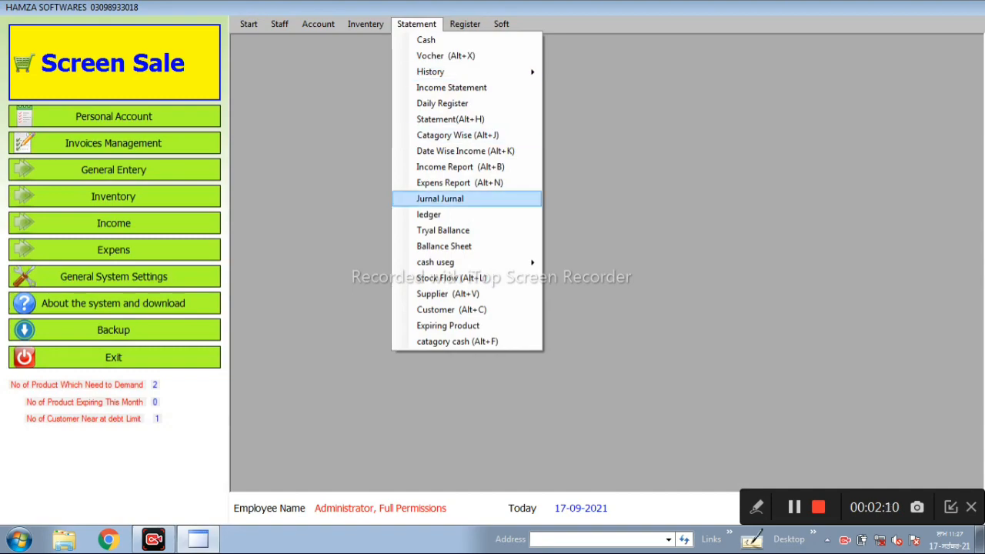
click(442, 309)
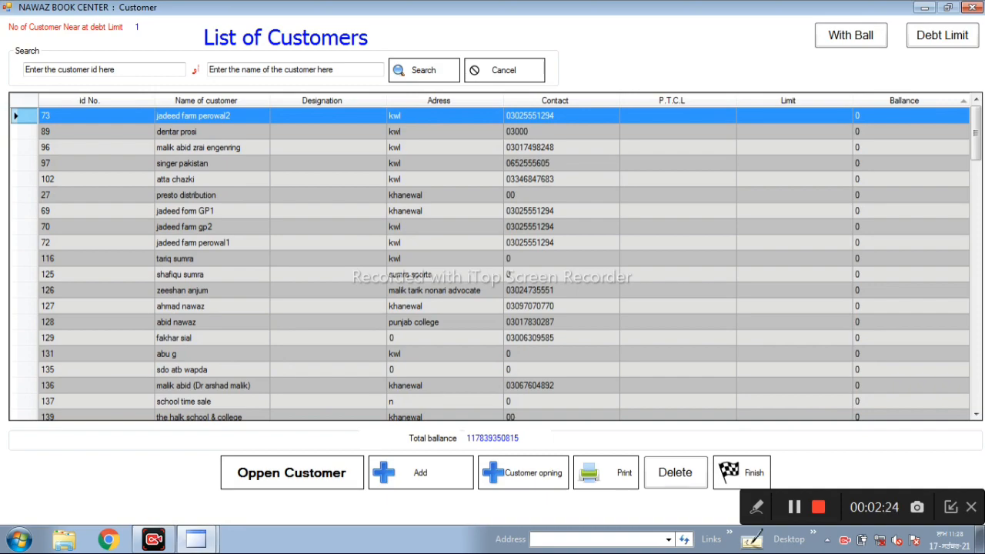
scroll(492, 262, down, 10)
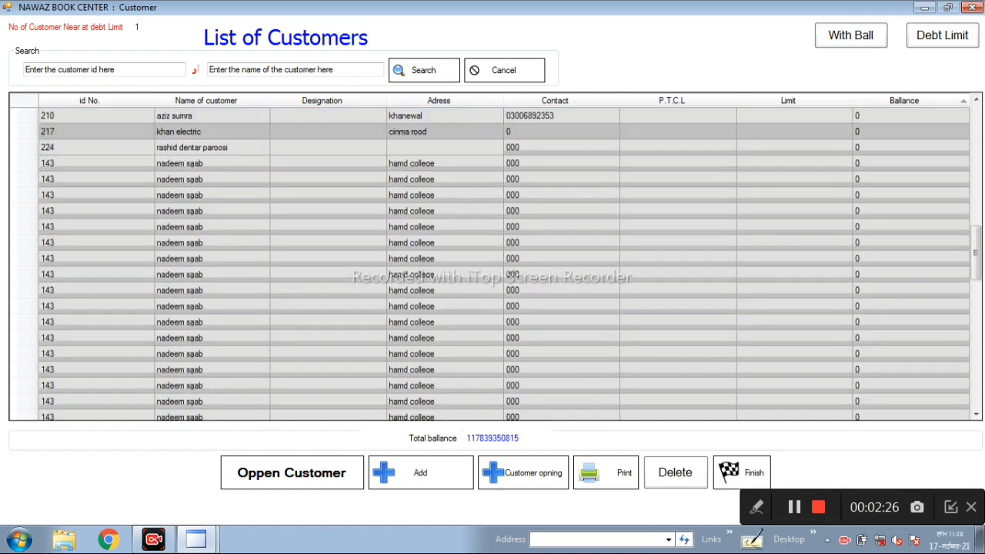
scroll(493, 261, down, 10)
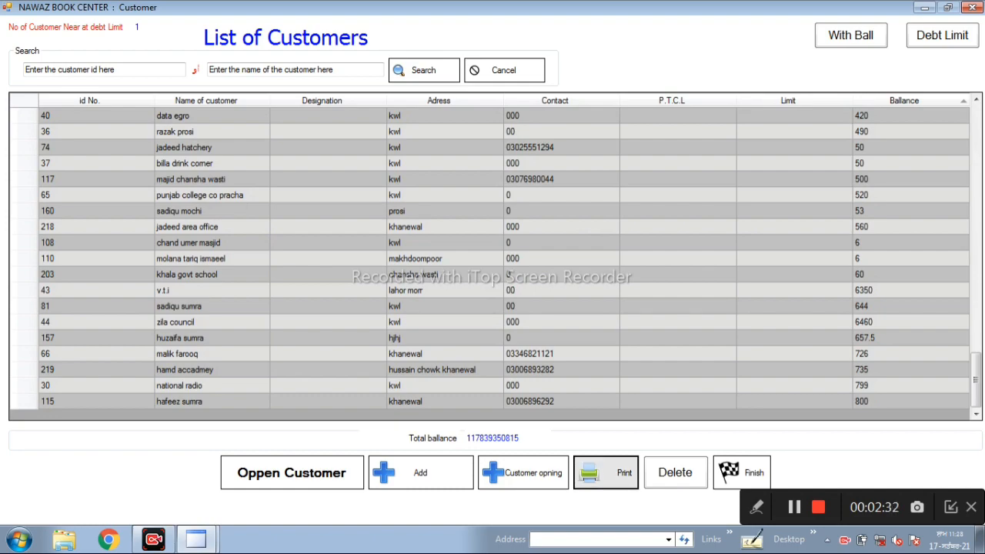
- Review the print report of the customer list, and close both the report and the customer list
click(605, 473)
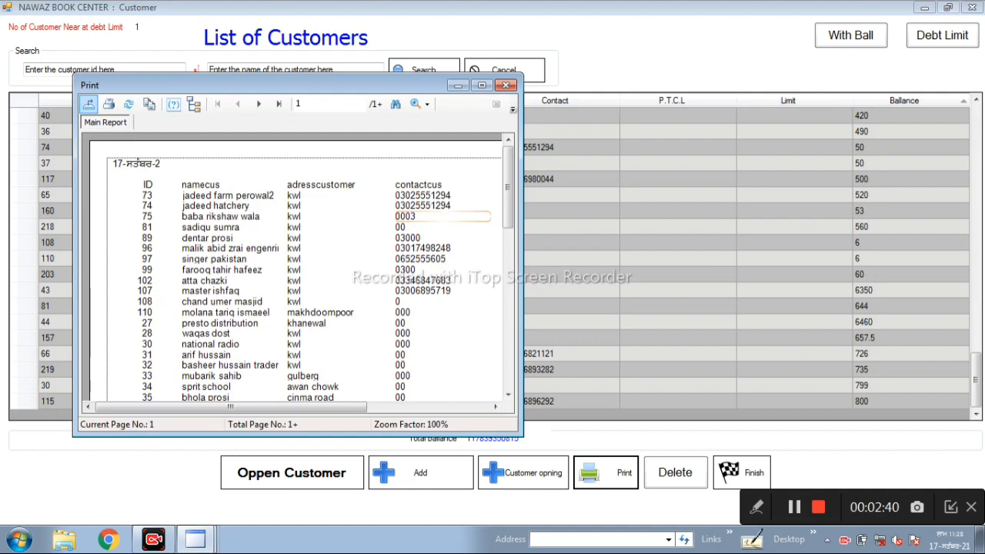
scroll(297, 269, down, 3)
scroll(296, 270, down, 10)
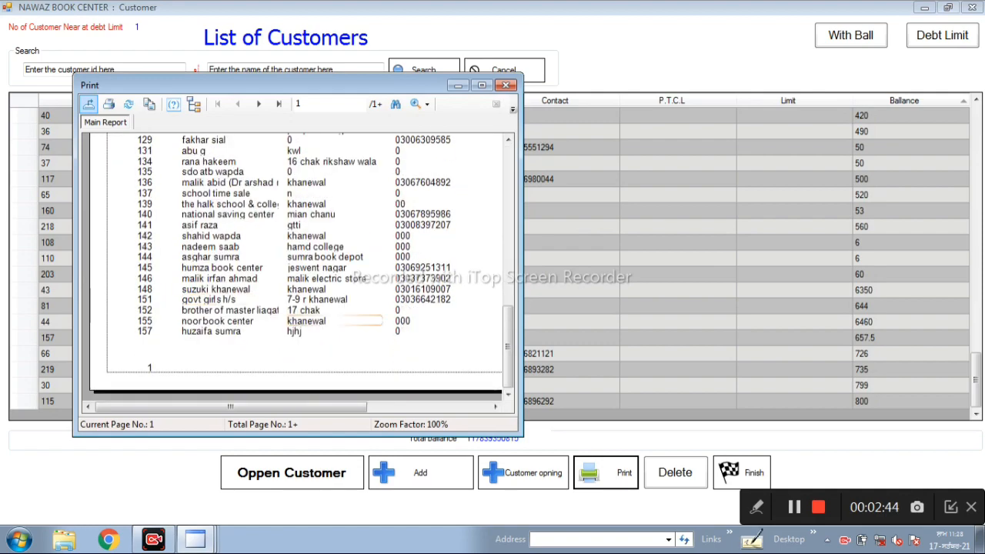
key(alt+F4)
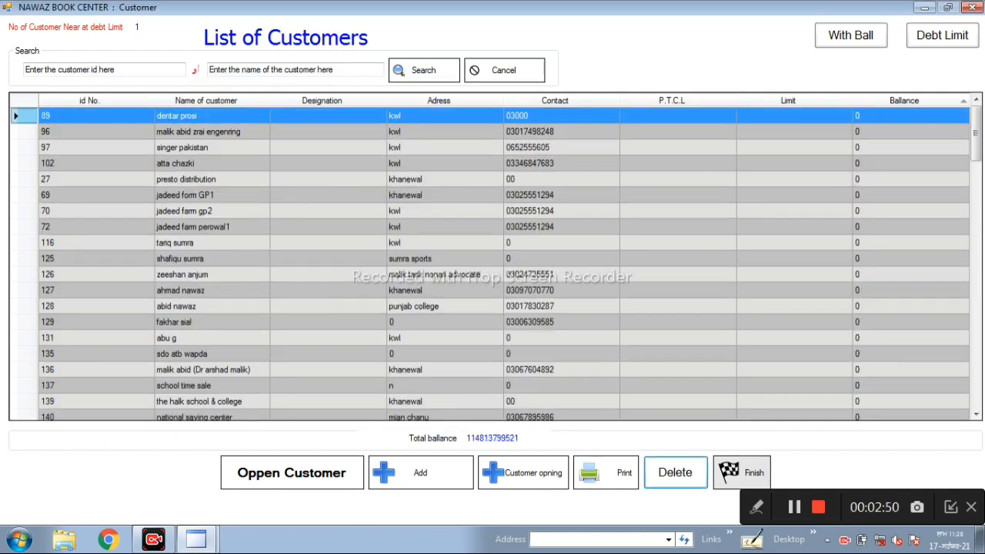
click(742, 472)
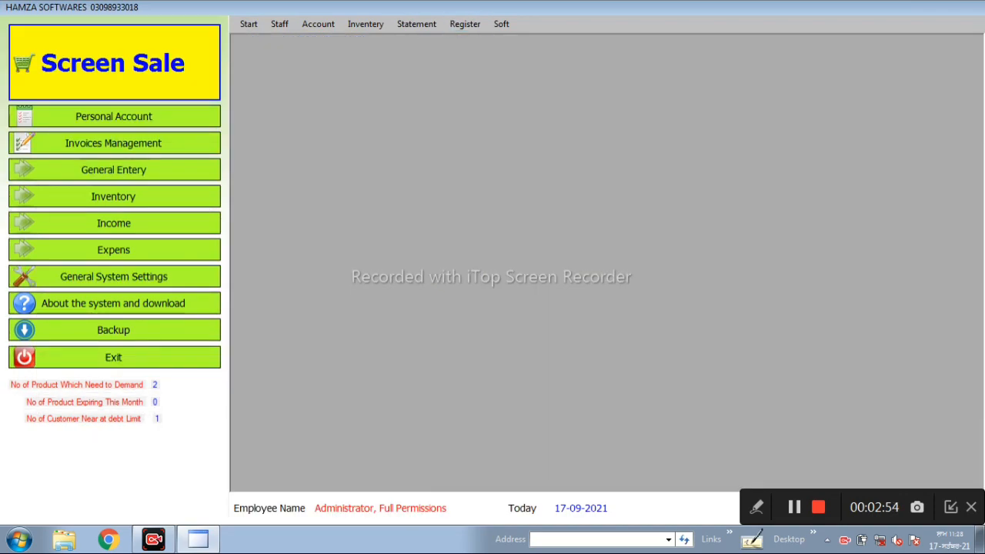
- Take attendance in the attendance register for the second staff member listed, marked as Present, and close the register
click(465, 24)
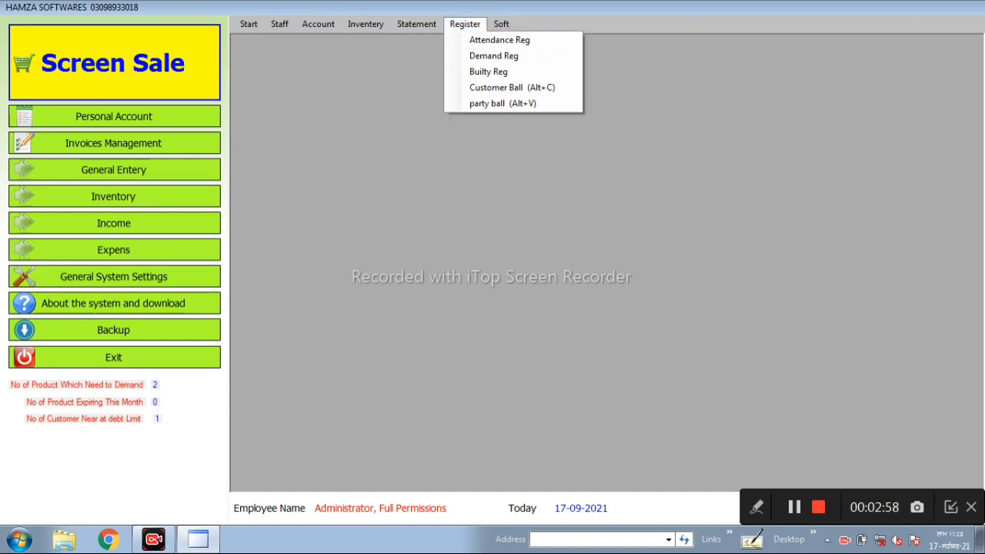
click(500, 41)
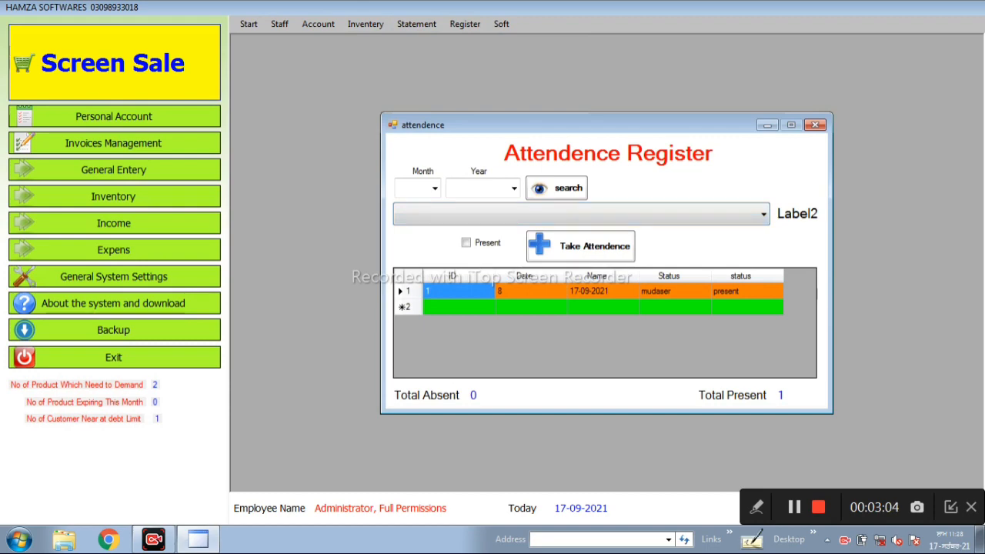
click(581, 214)
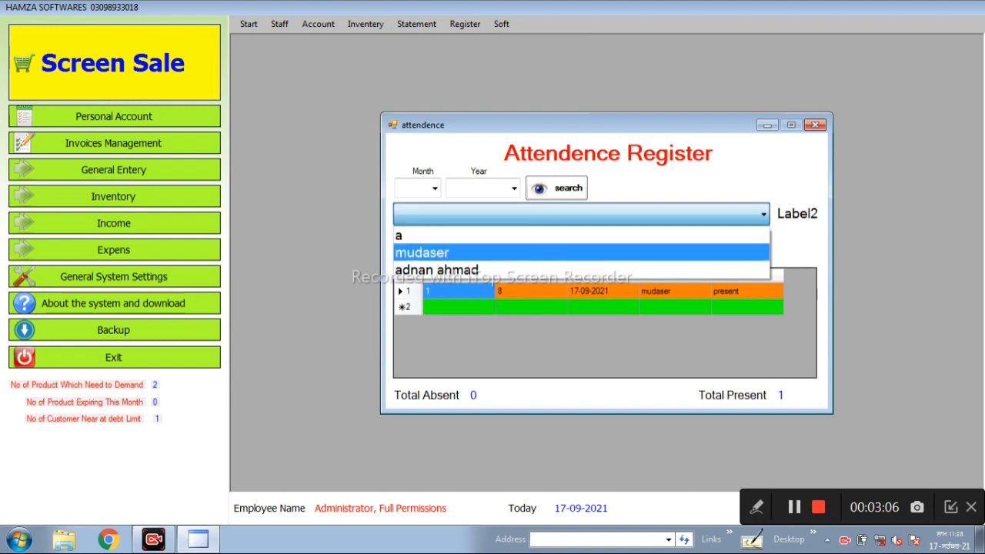
click(431, 252)
click(466, 242)
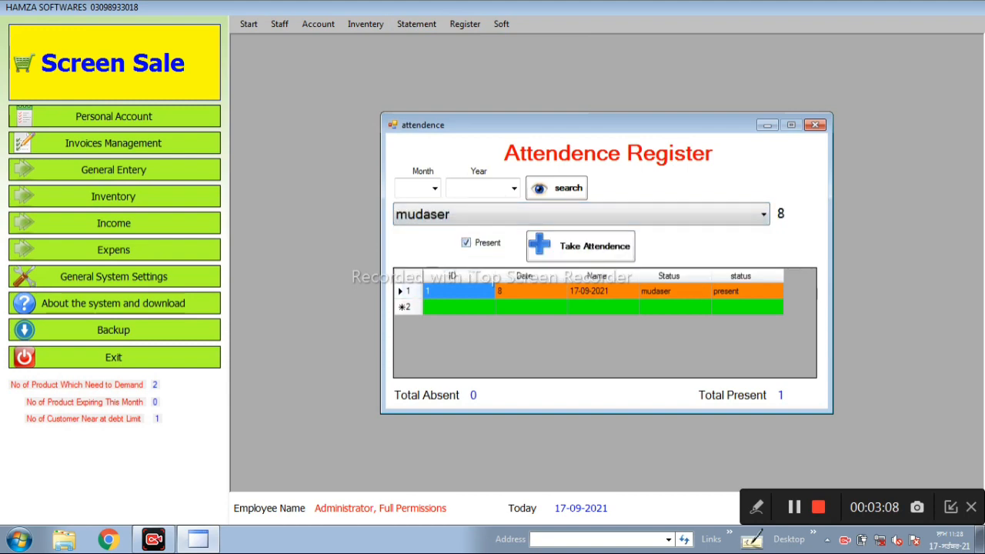
click(582, 246)
click(524, 313)
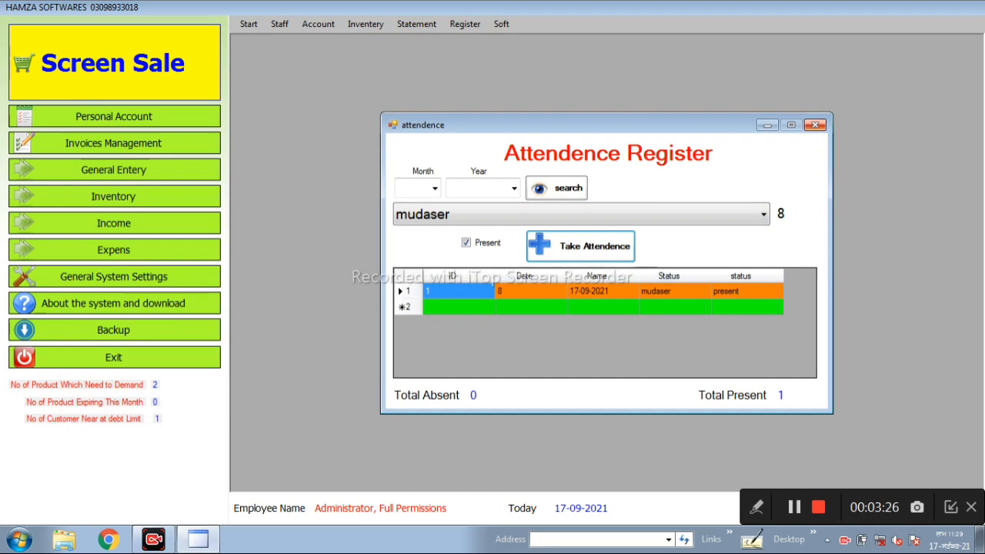
click(815, 125)
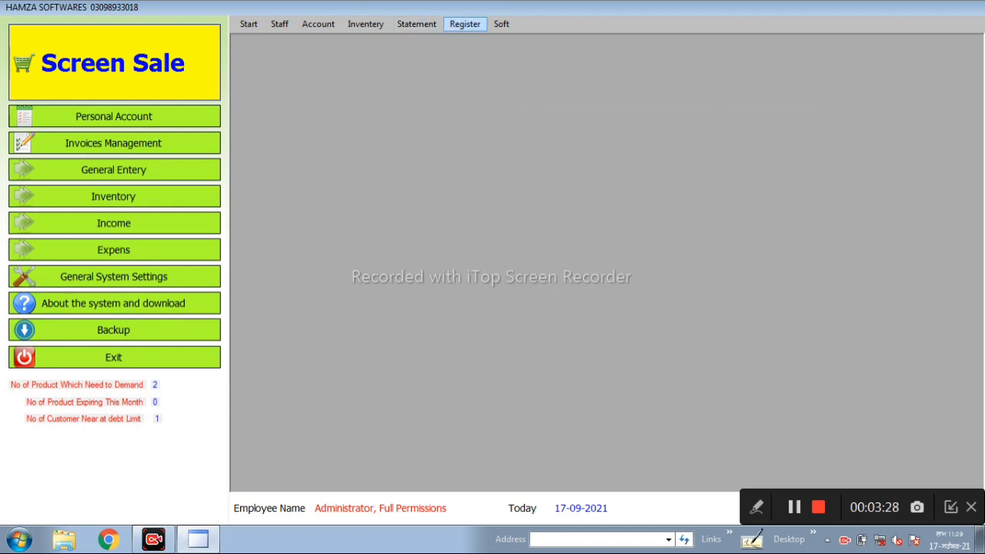
- Add a demand register entry for "5 g inhection" with quantity 200, and close the register
click(464, 23)
click(493, 55)
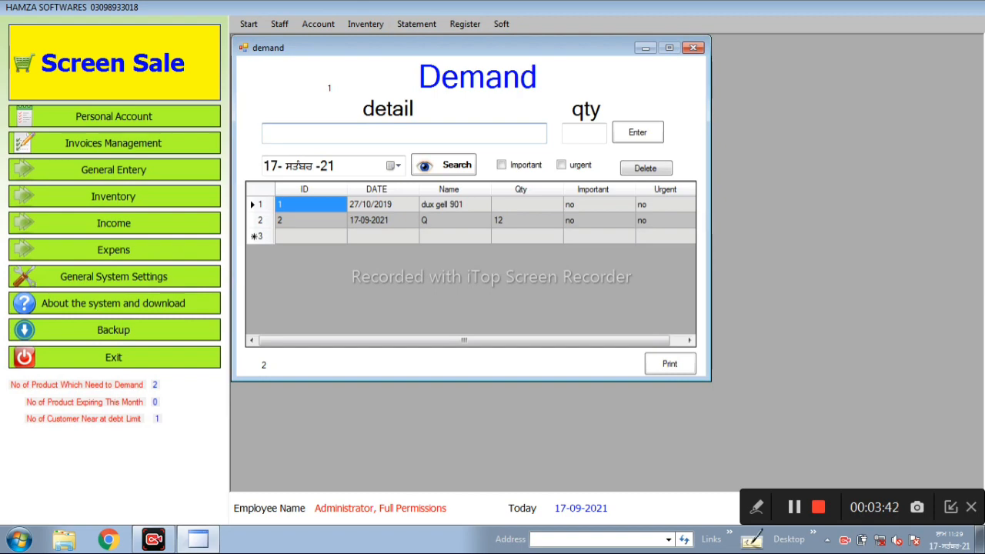
text(5 g inhection)
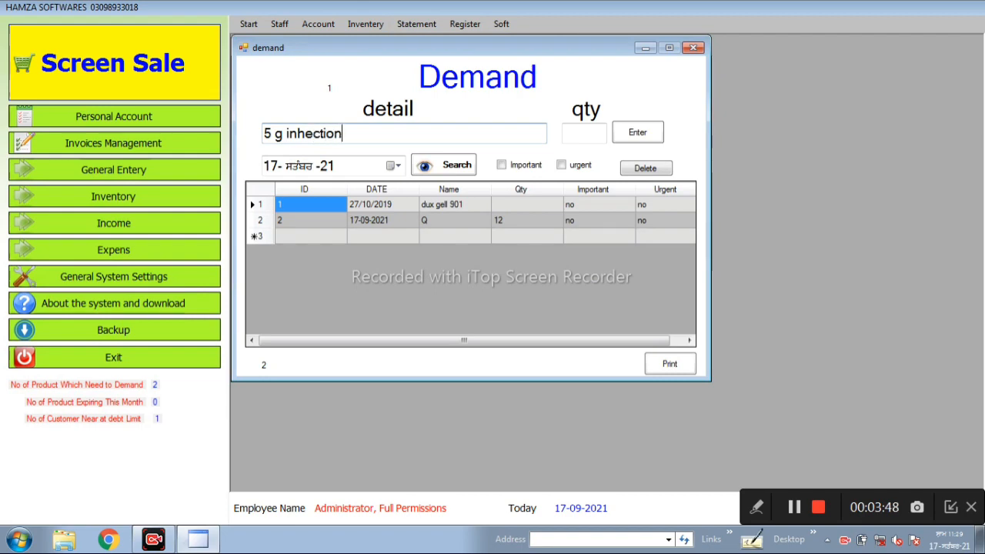
click(584, 133)
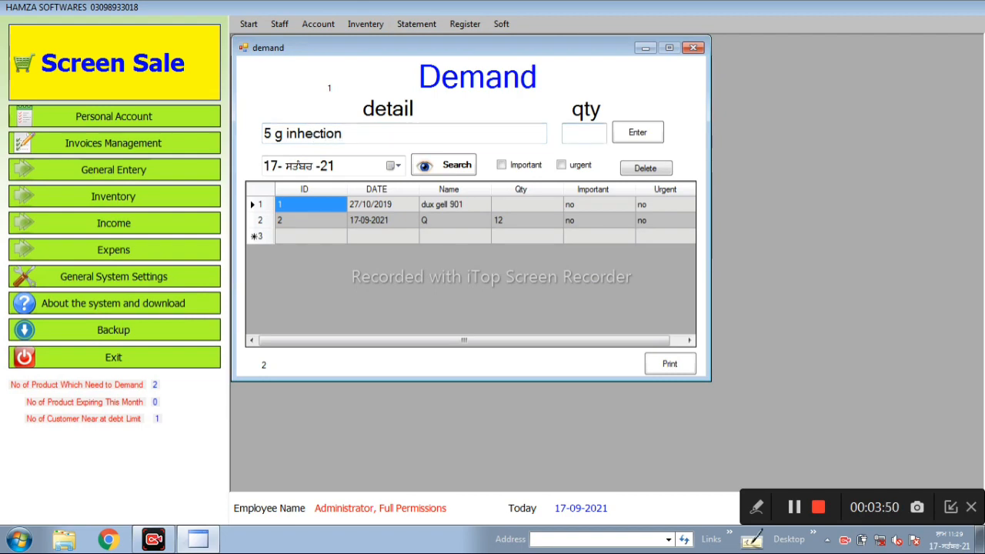
text(200)
key(Return)
click(454, 236)
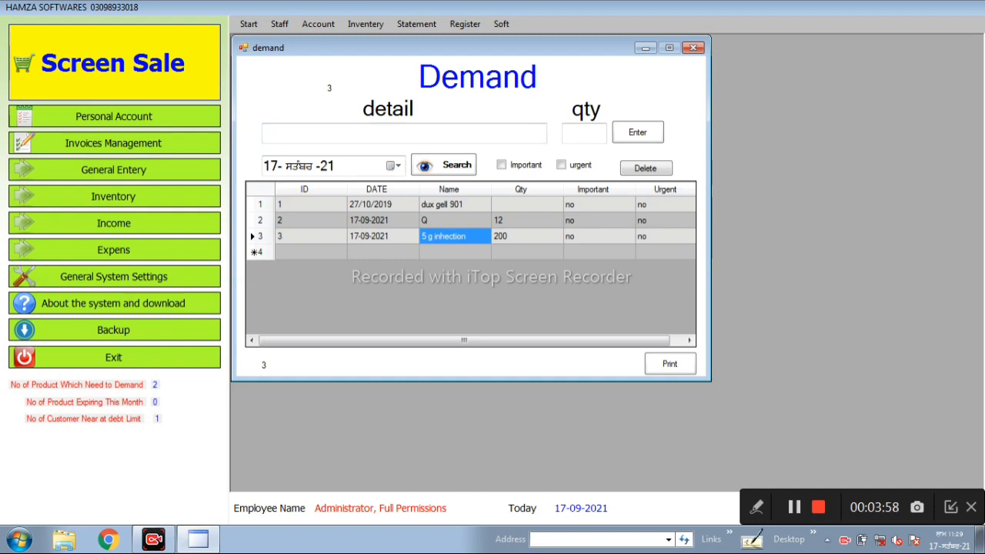
click(694, 47)
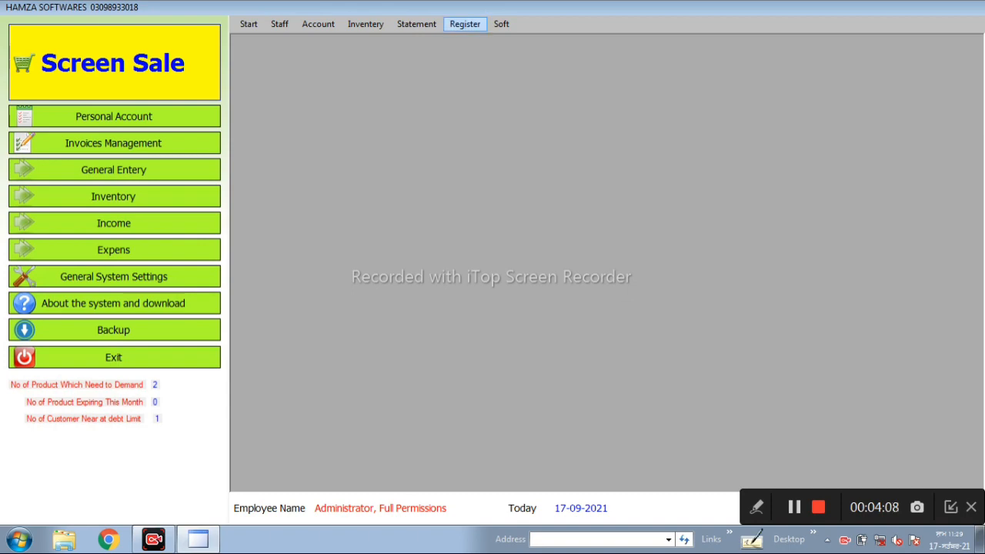
- Open the customer balance list from the registers, view it, and close it
click(465, 23)
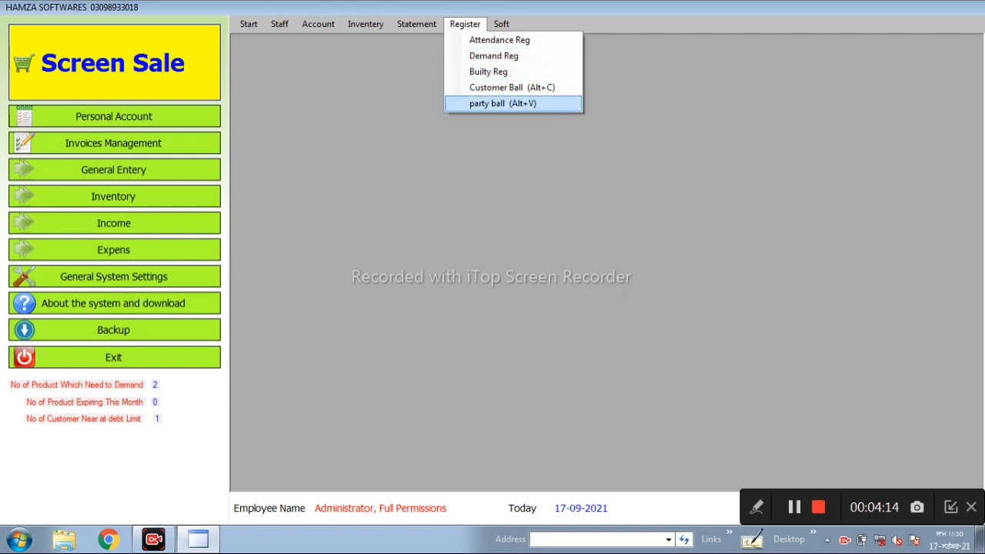
key(Return)
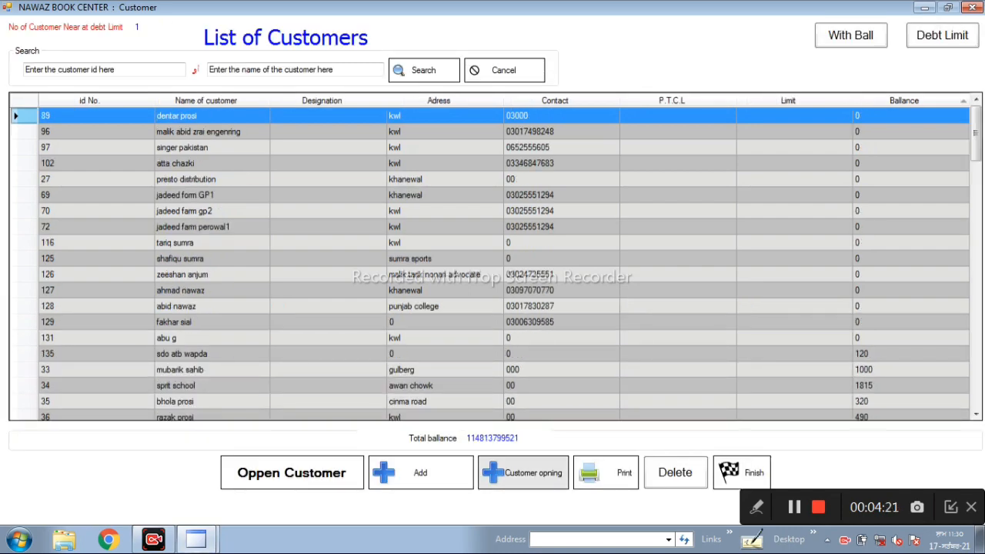
click(742, 473)
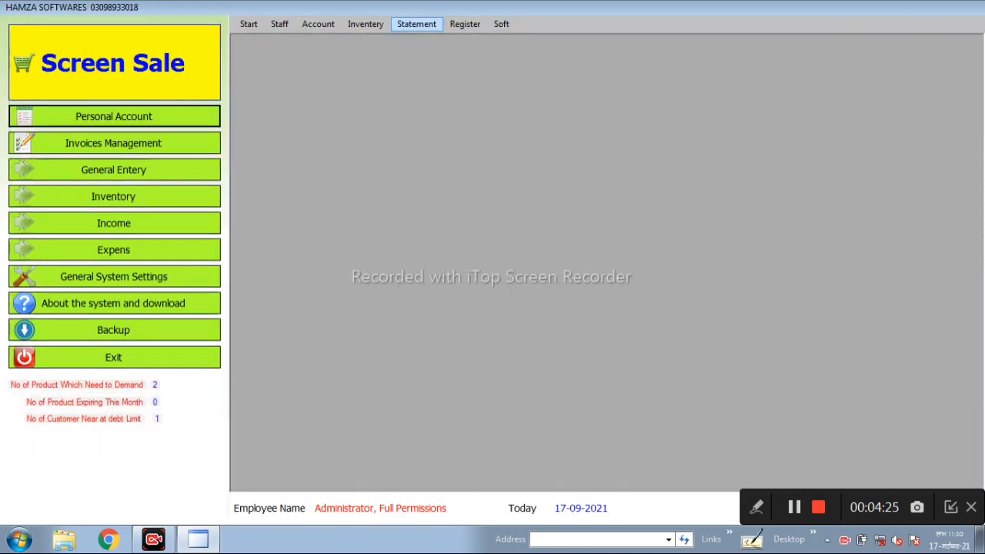
- Open the Daily Register statement and view its entries for this year, this month and today, ending on this year
click(416, 24)
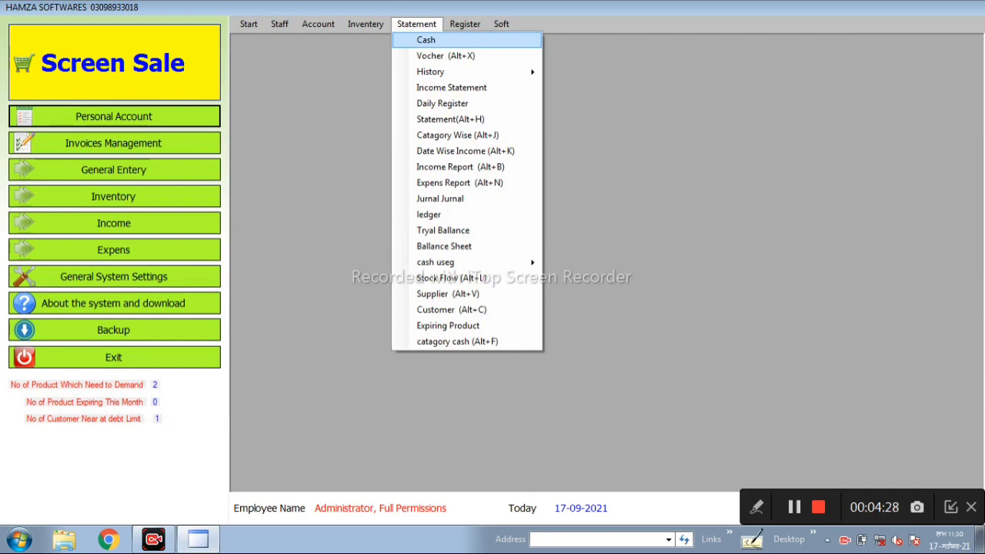
mouse_move(462, 71)
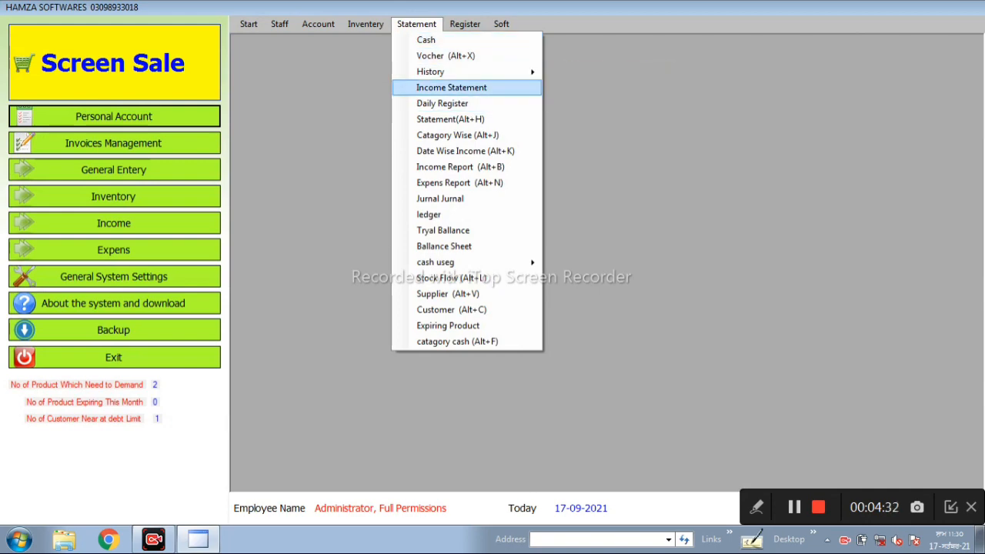
click(443, 104)
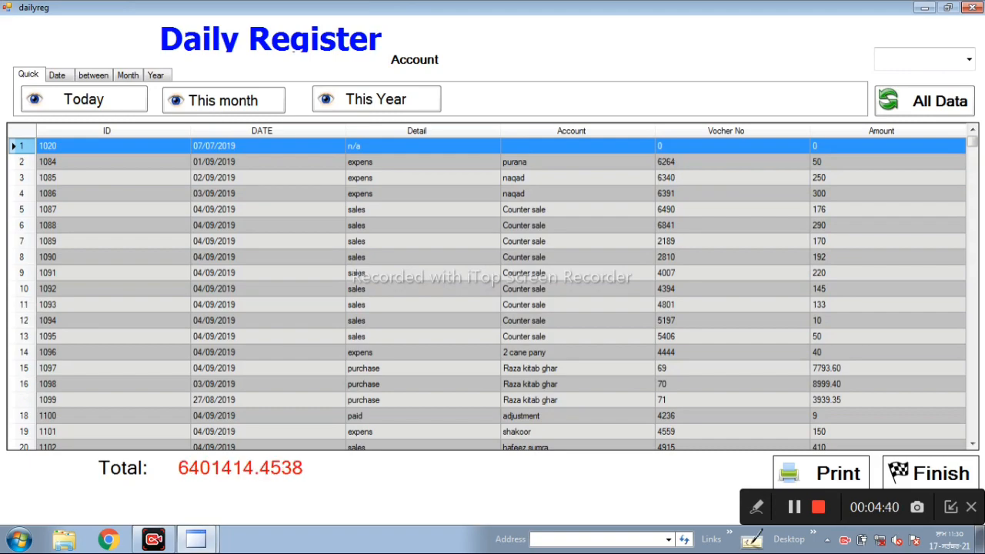
click(377, 99)
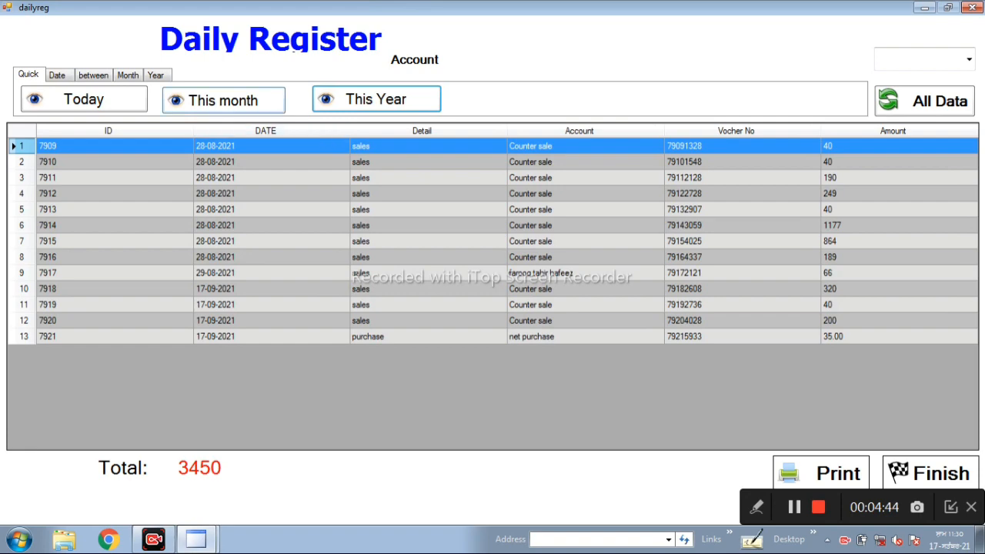
click(223, 101)
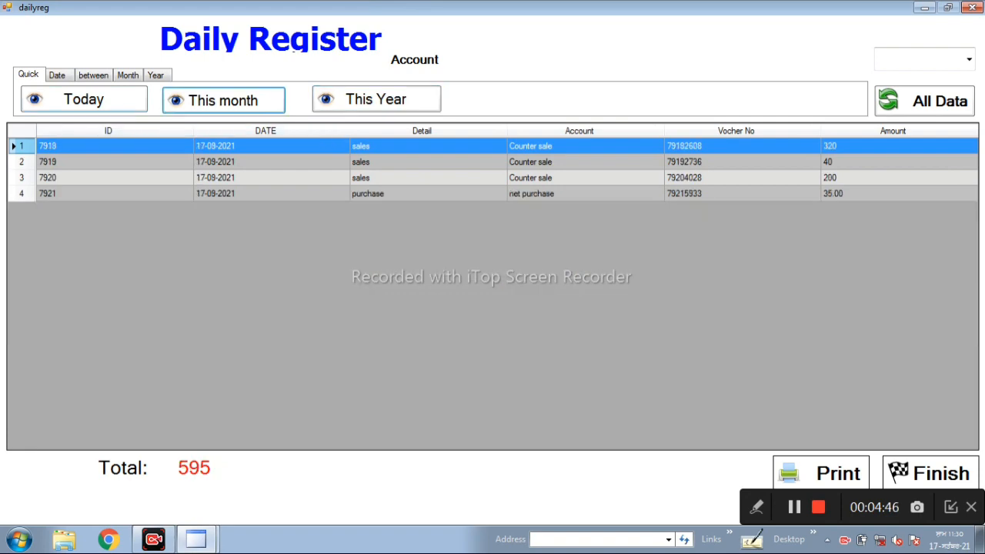
click(83, 99)
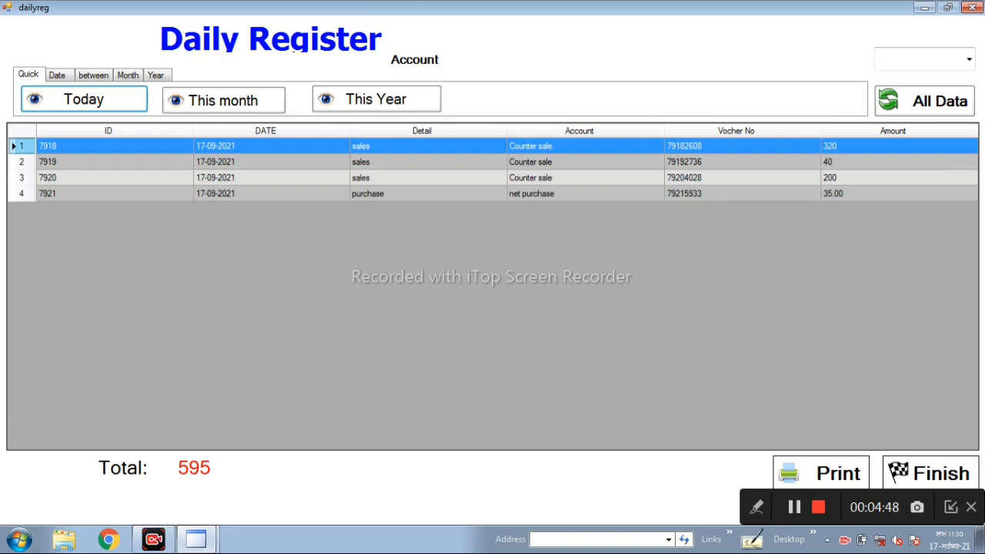
click(377, 99)
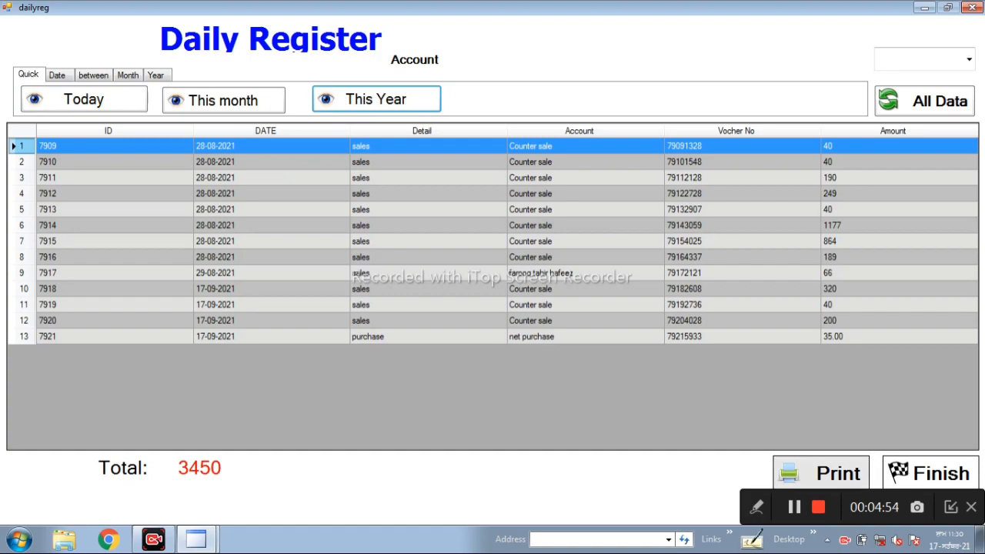
- Review the print report of this year's Daily Register entries in a maximized window, and close both the report and the register
click(821, 473)
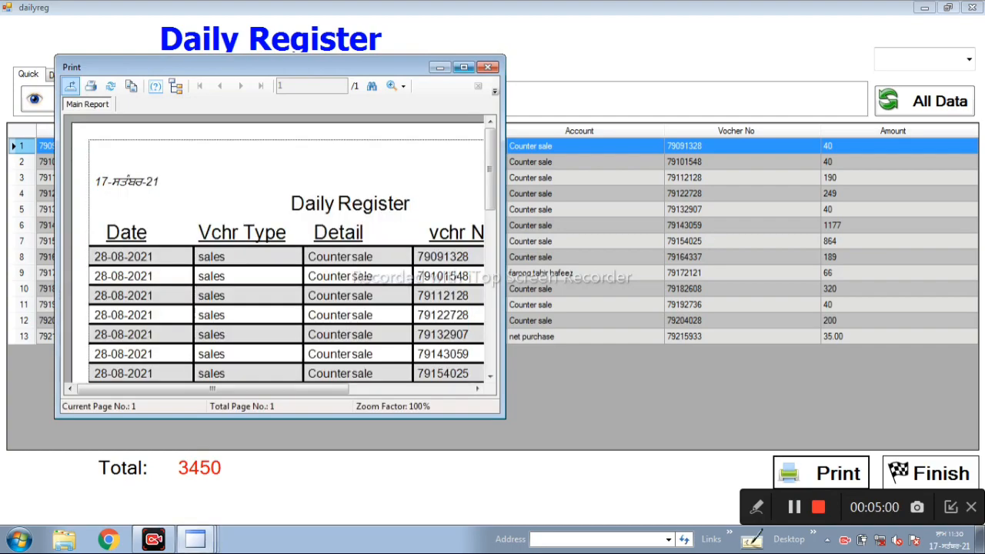
click(463, 67)
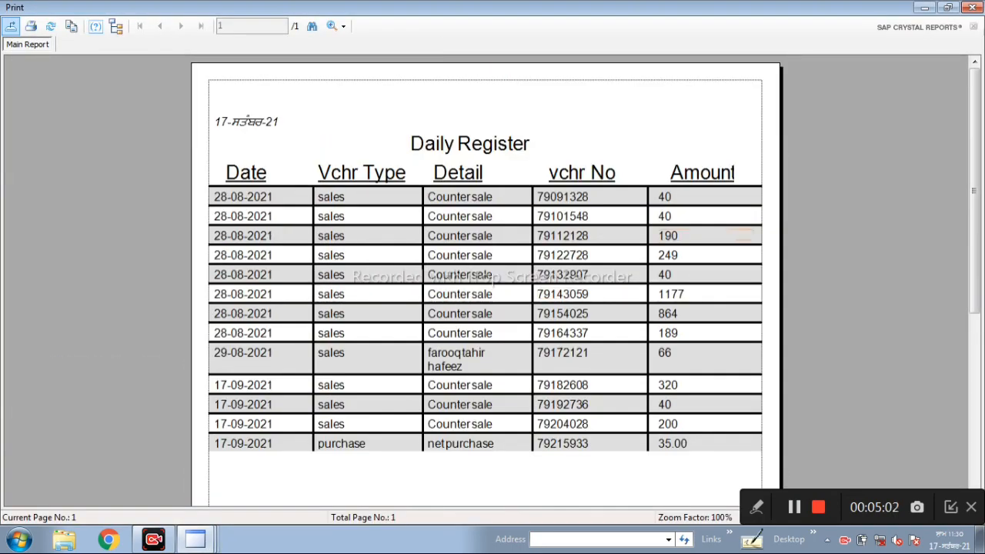
scroll(485, 277, down, 5)
scroll(485, 277, up, 5)
click(972, 7)
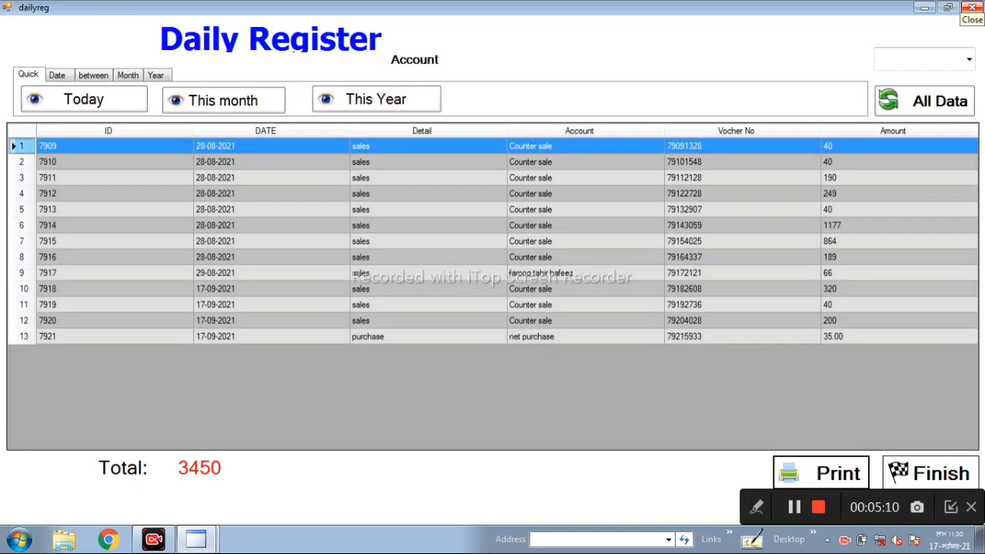
click(972, 7)
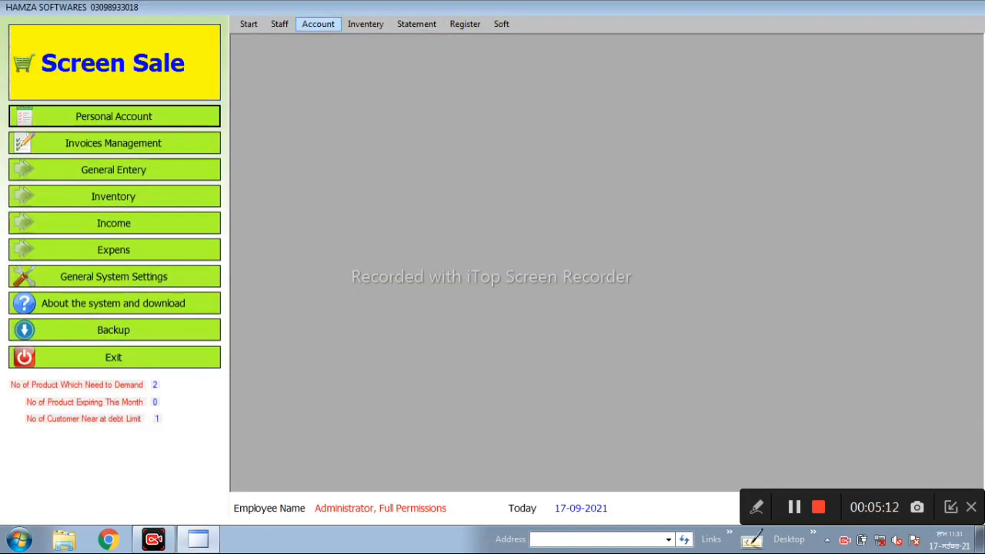
- Look through the available sales and purchase commands, and briefly open and close the Demand form
click(317, 24)
mouse_move(279, 24)
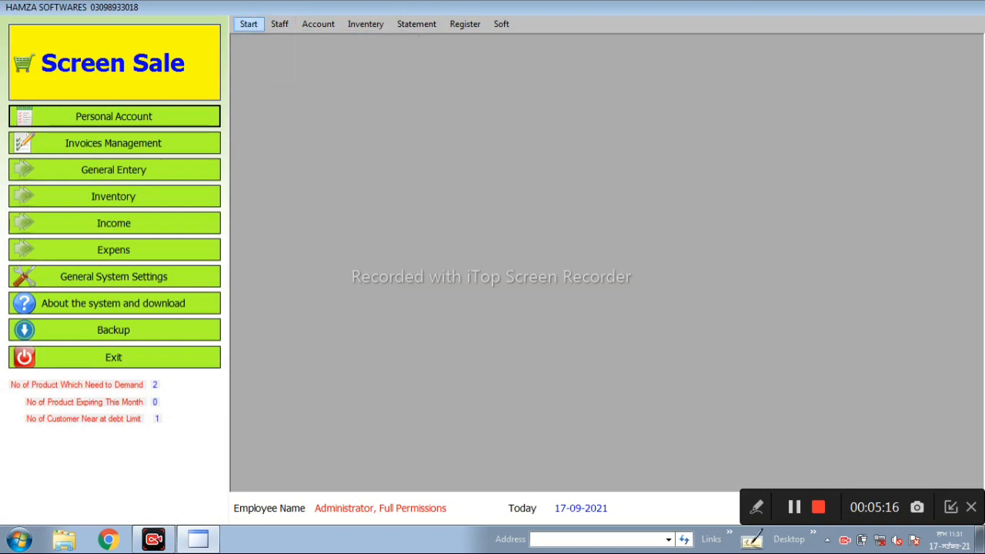
mouse_move(249, 24)
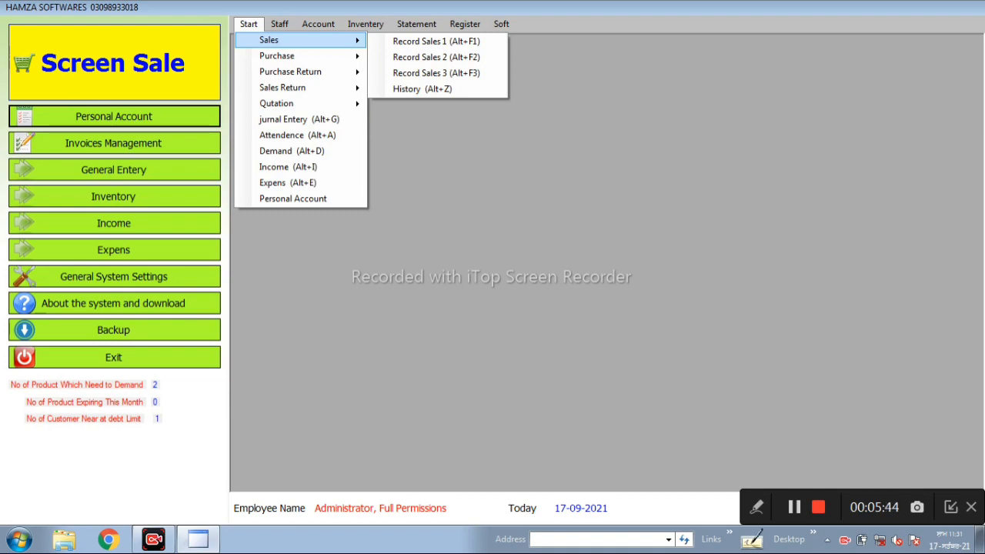
mouse_move(300, 56)
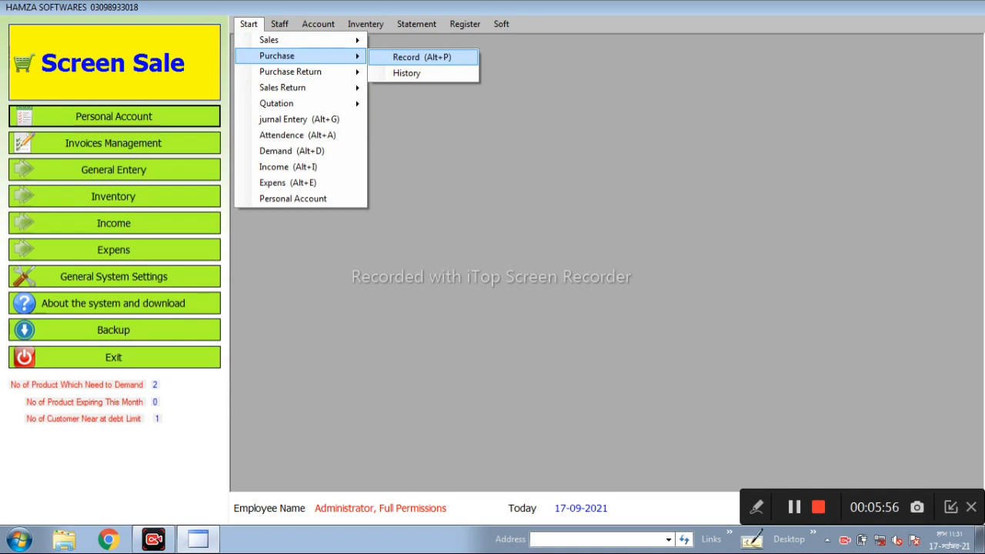
mouse_move(308, 72)
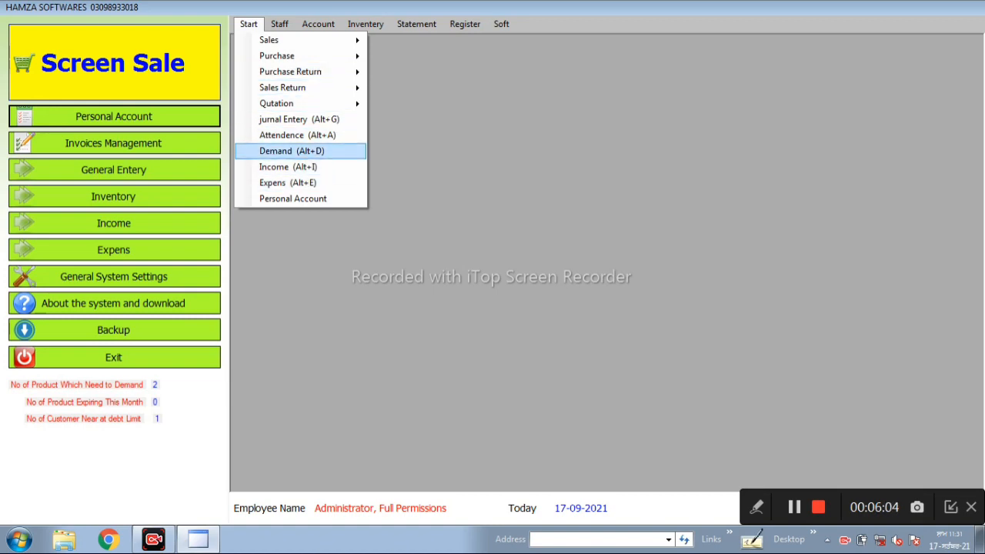
click(292, 150)
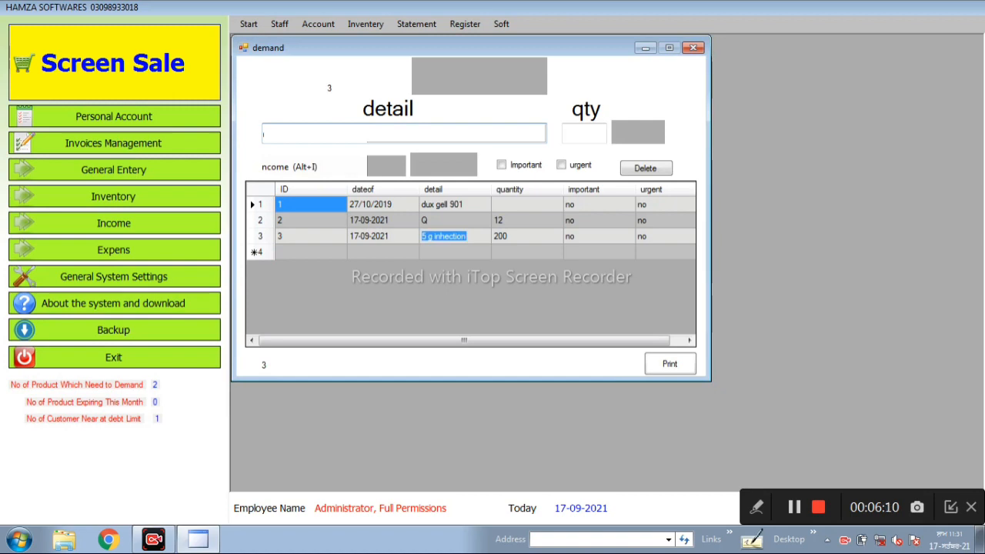
click(693, 48)
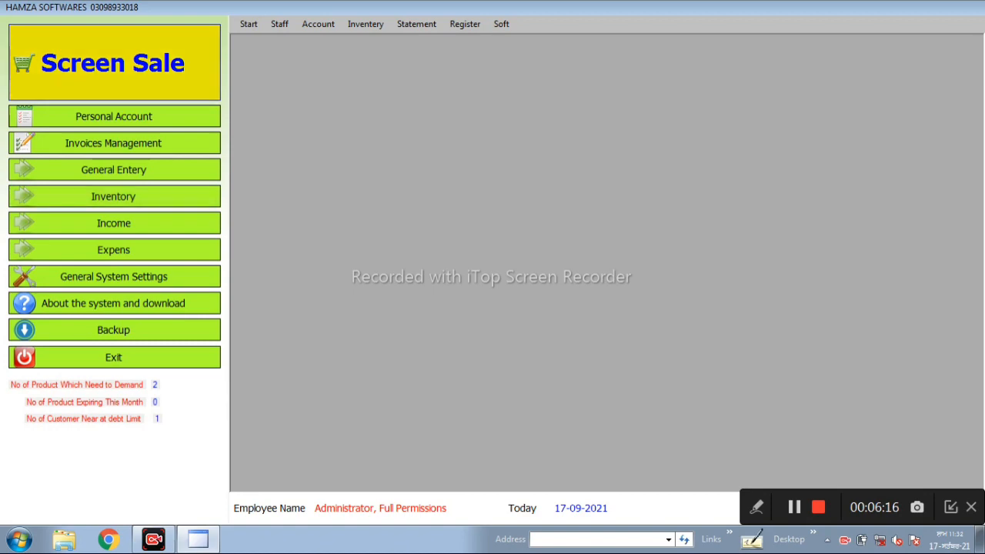
- Open the inventory's list of materials and start a new item named OXIDAL INJECTION with the suggested barcode
click(114, 196)
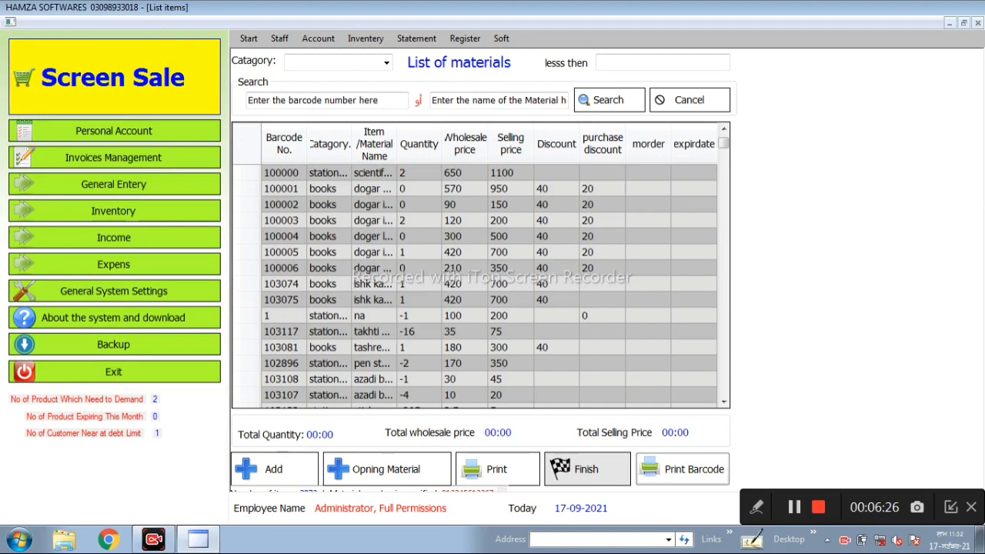
click(274, 469)
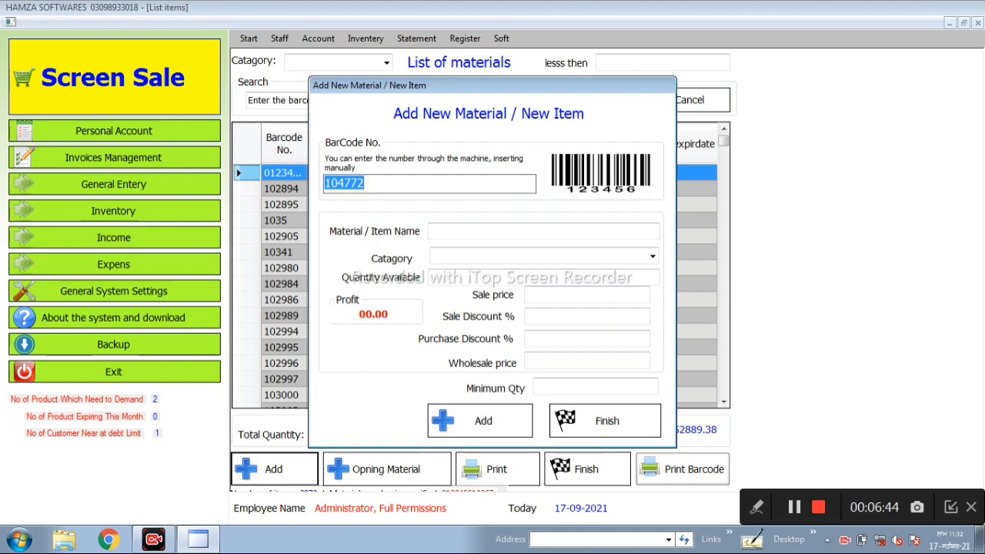
click(544, 230)
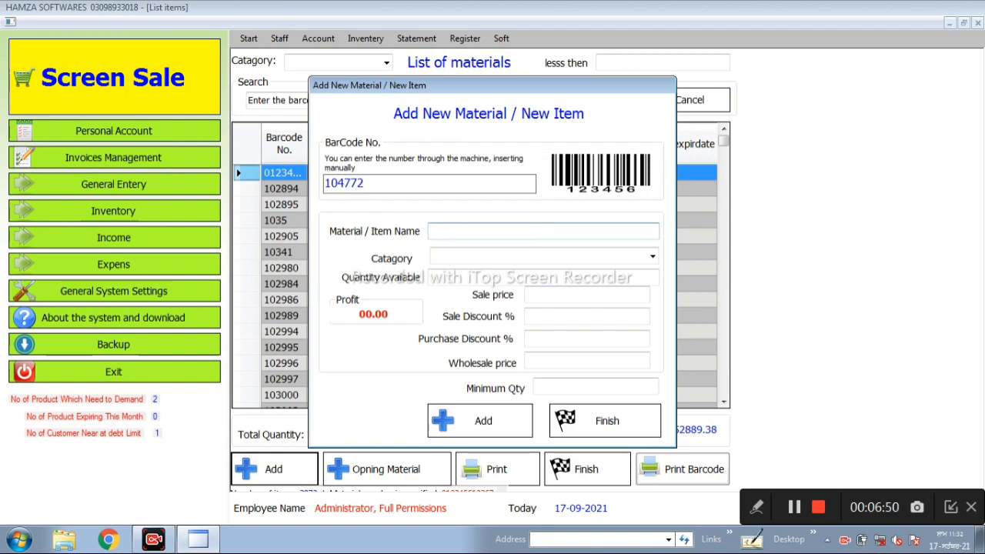
text(OXI)
text(AL 1)
text(NJECTIO)
text(N)
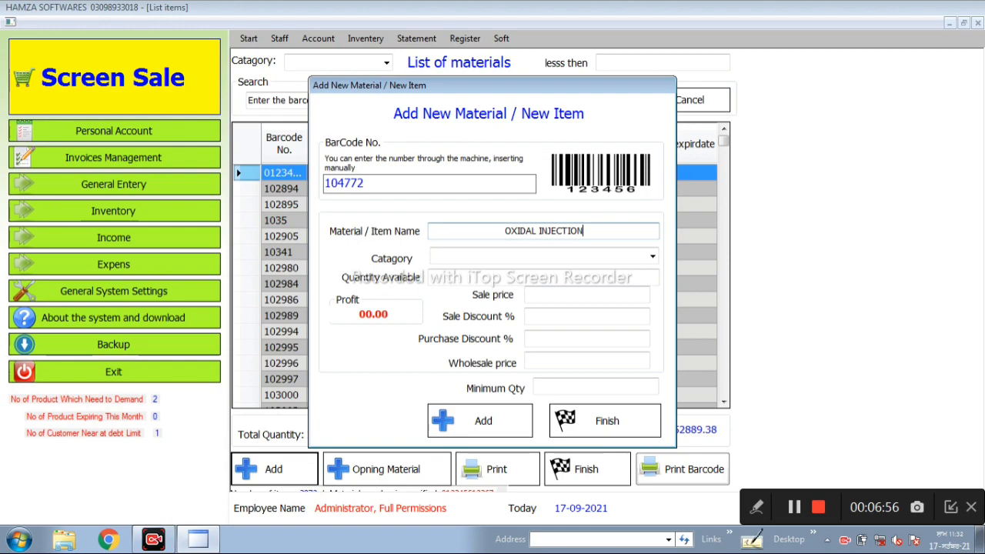
key(Tab)
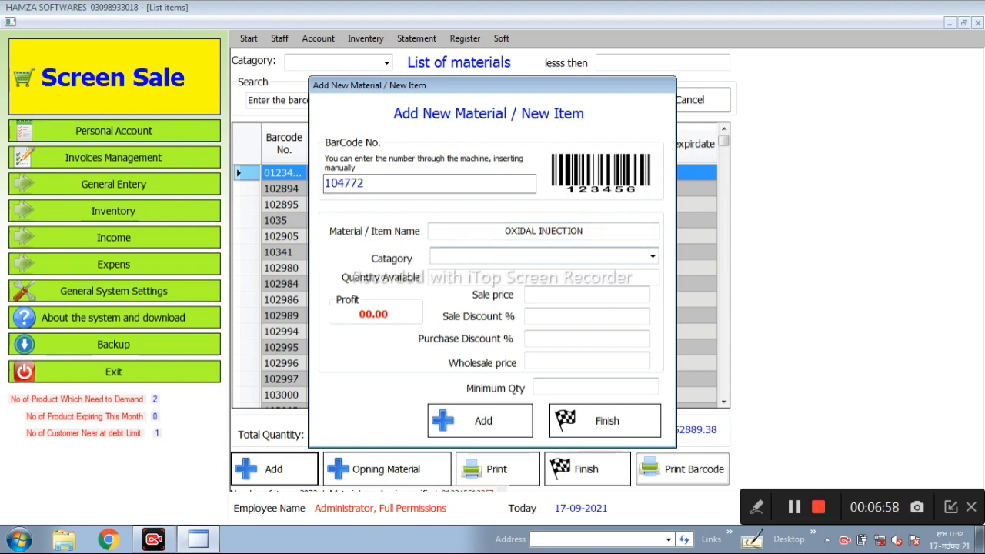
- Assign the new item to the category INJECTION and set its available quantity to 15
text(INJ)
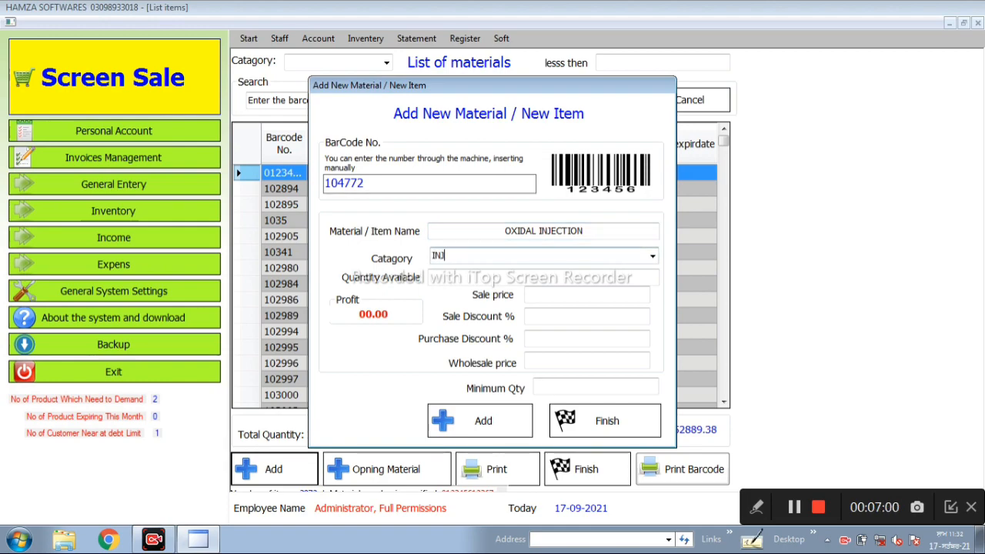
text(ECTION)
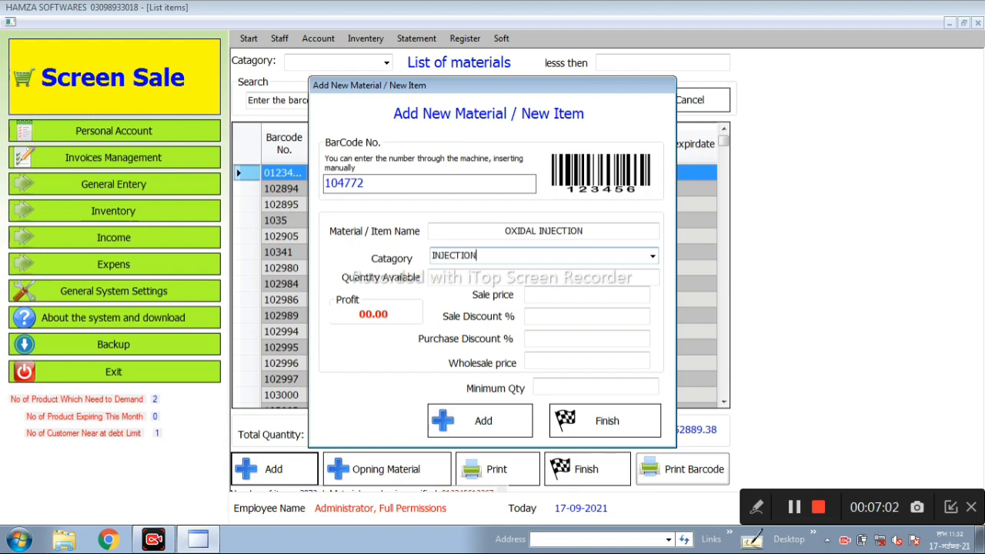
key(Tab)
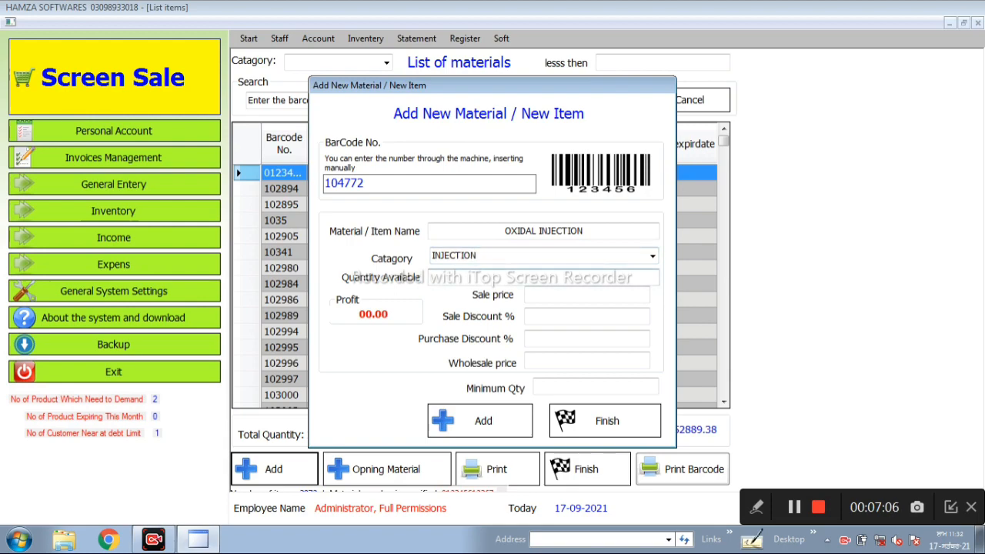
text(15)
key(Tab)
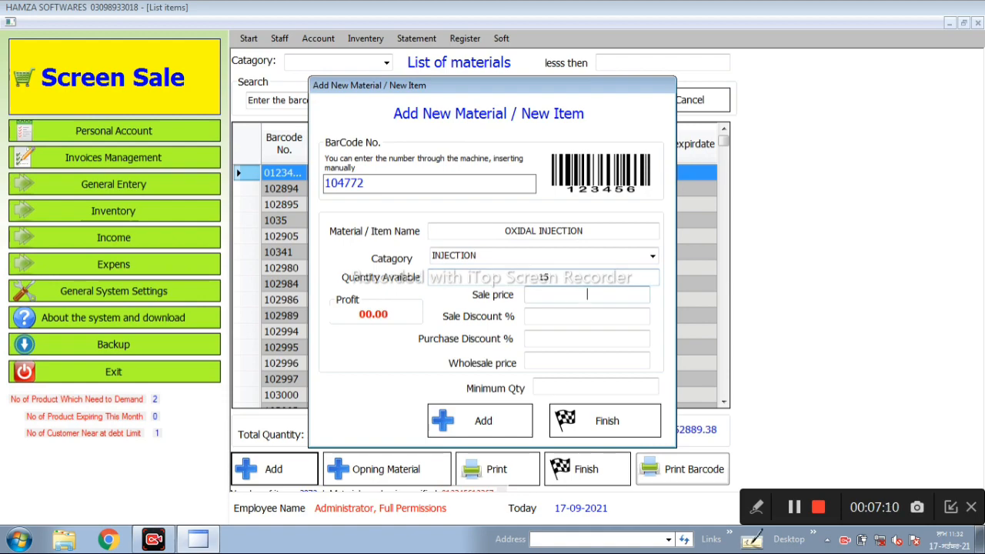
- Set the item's sale price to 312, sale discount to 10% and purchase discount to 15%
text(312)
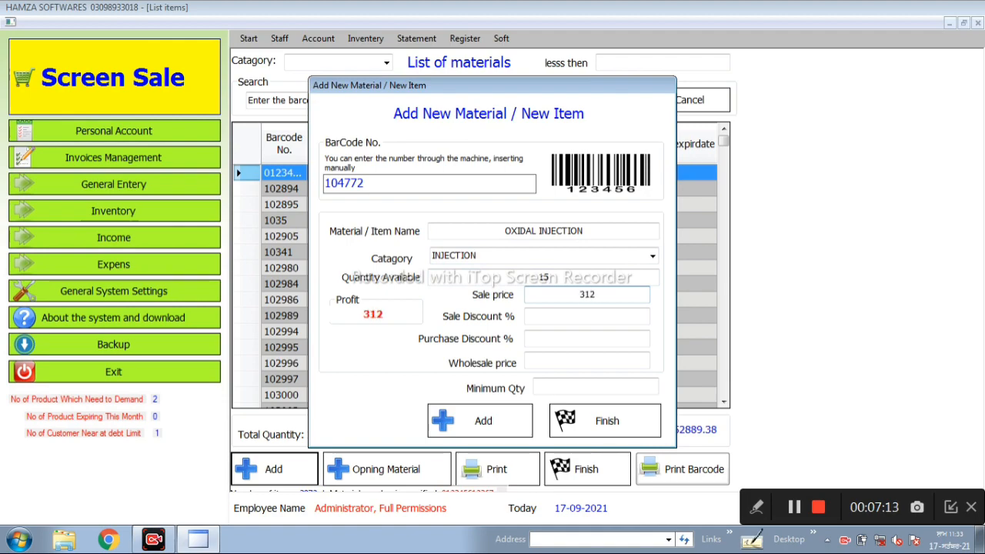
key(Tab)
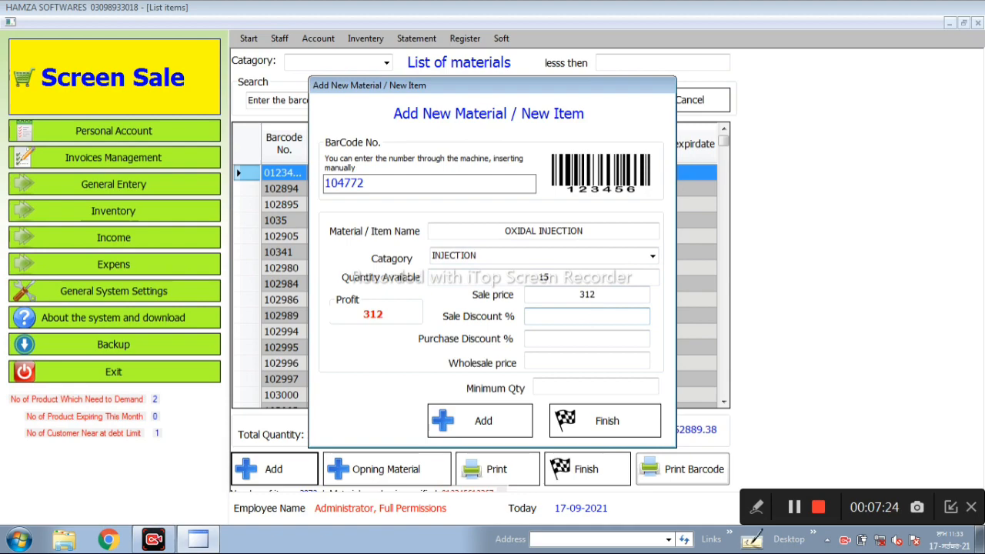
text(10)
key(Tab)
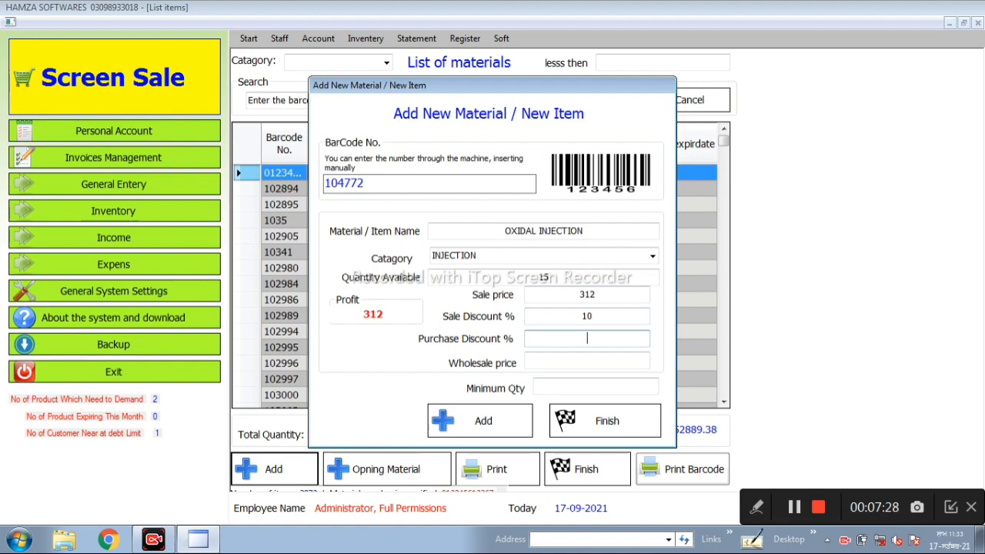
text(1)
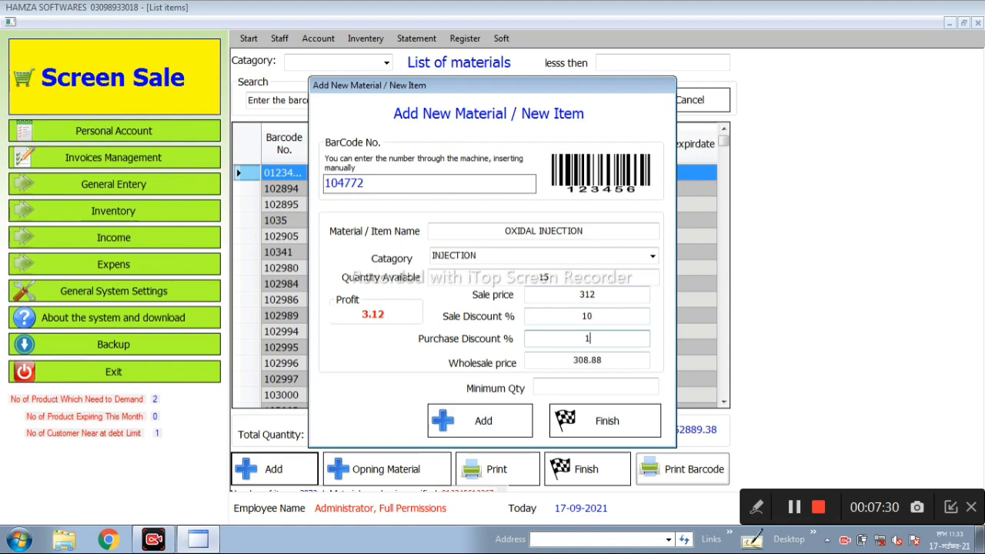
text(5)
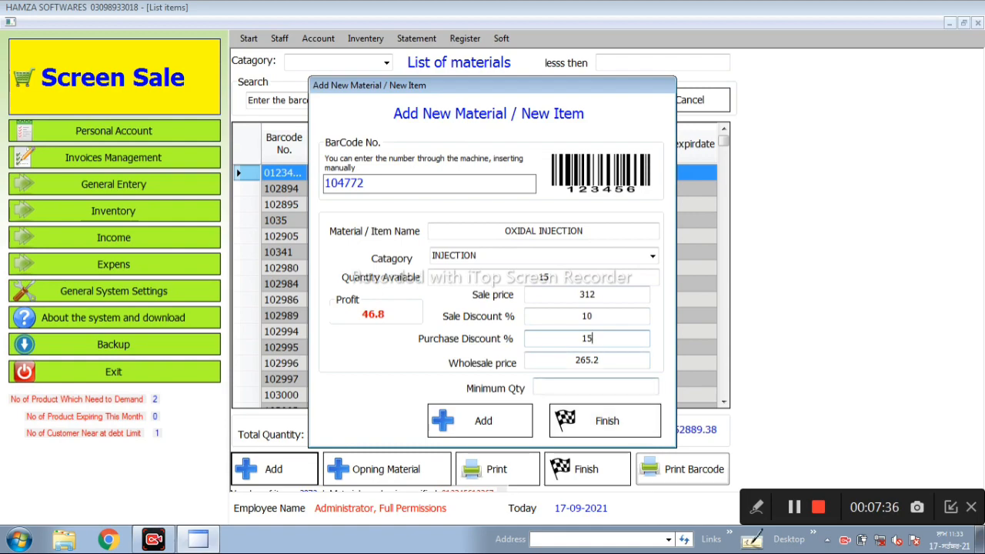
- Set the item's minimum quantity to 5 and add the item to the inventory
click(596, 387)
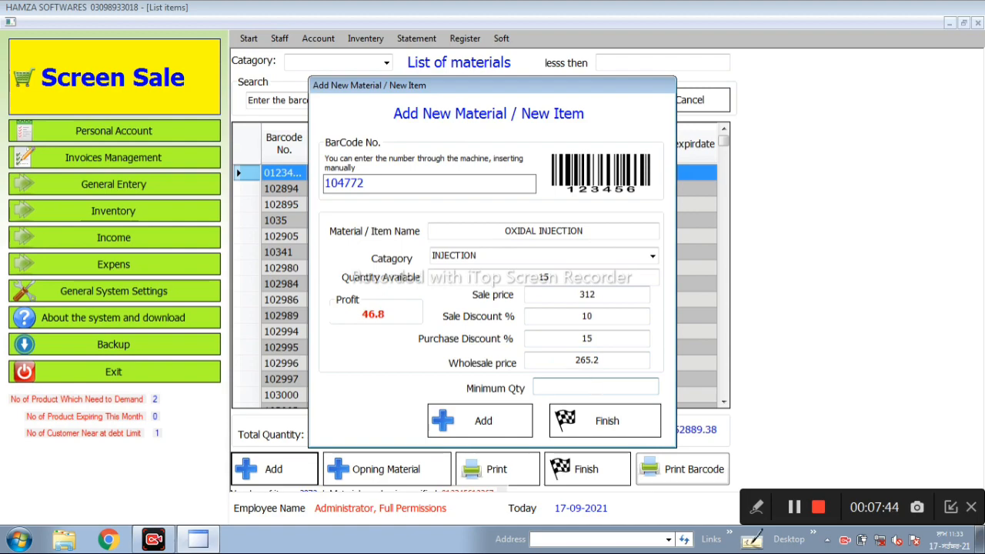
text(5)
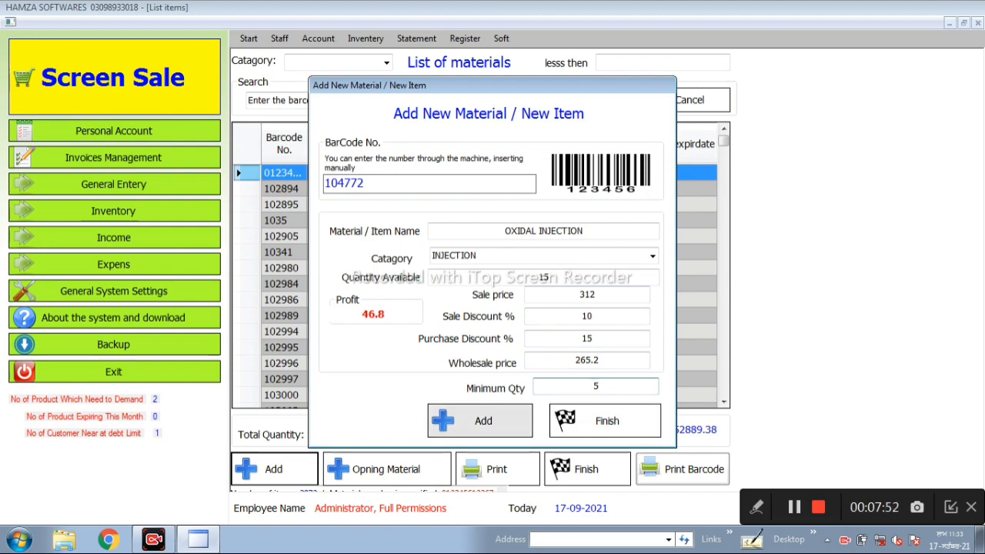
click(480, 421)
key(Return)
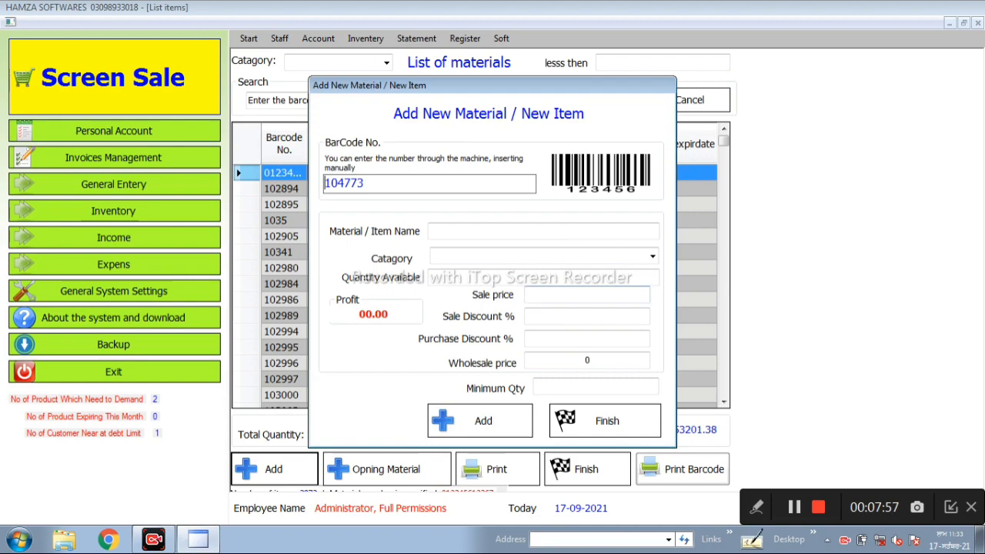
- Name the next new item NOVIDATE INJECTION, keeping the suggested barcode
click(545, 231)
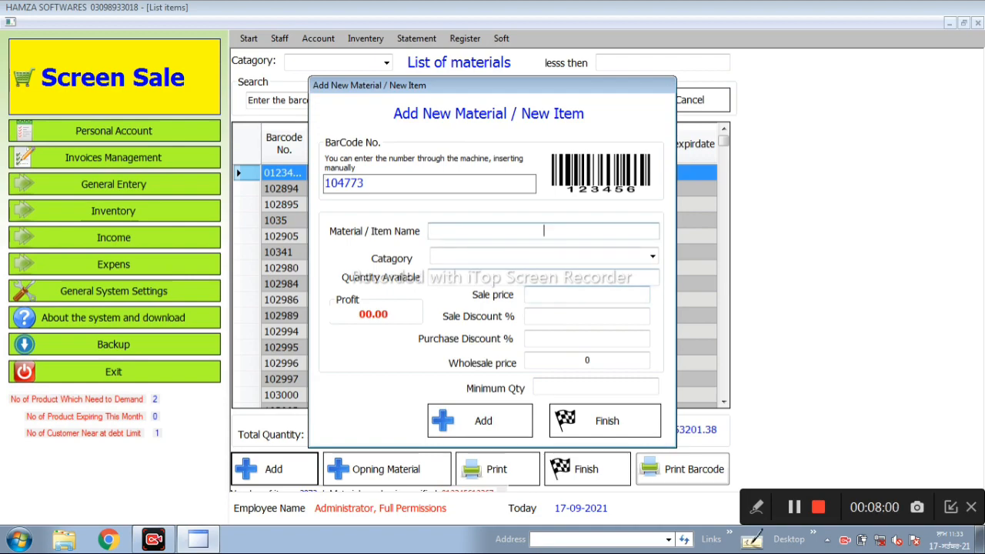
text(NO)
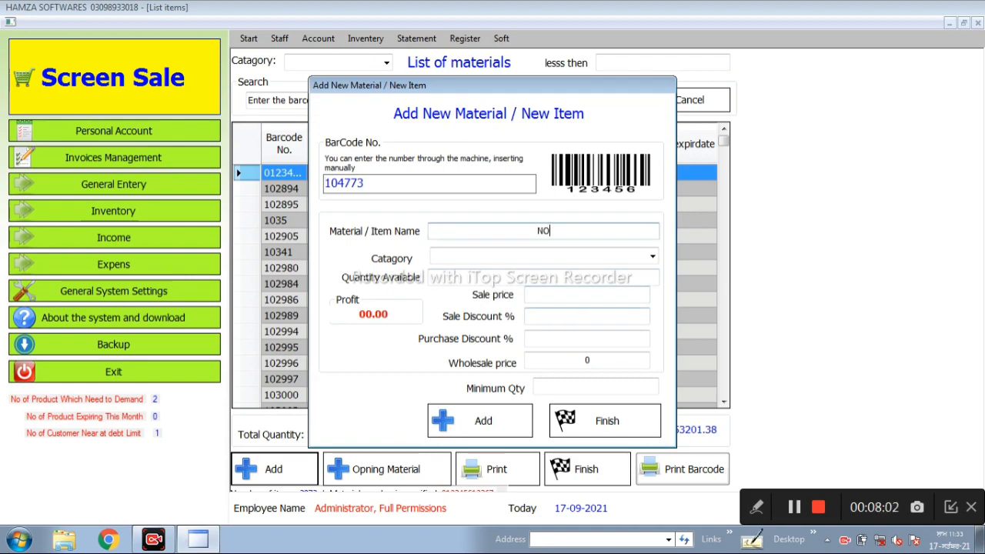
text(VIDAT)
key(BackSpace)
key(BackSpace)
key(BackSpace)
key(BackSpace)
key(BackSpace)
key(BackSpace)
key(BackSpace)
text(NOVIDATE INJEC)
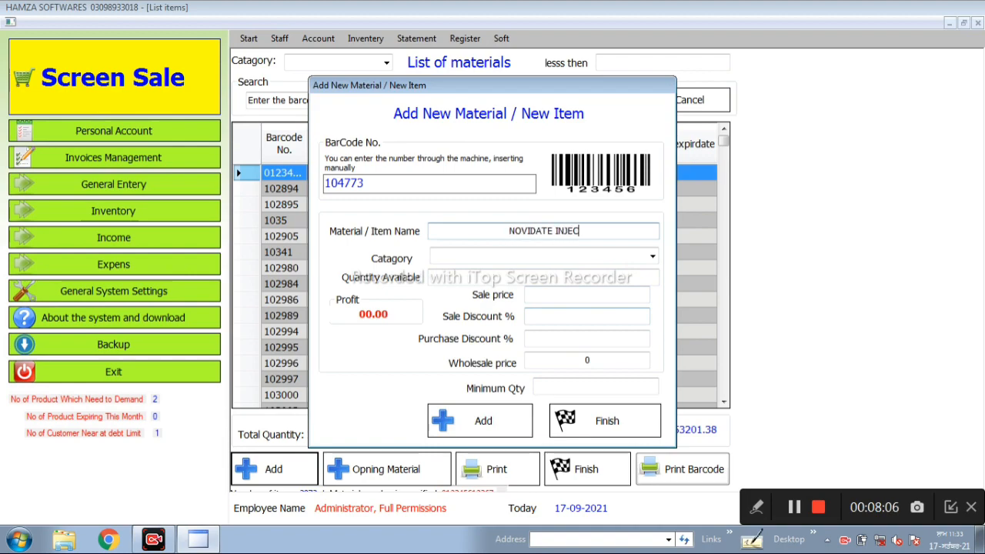
text(TION)
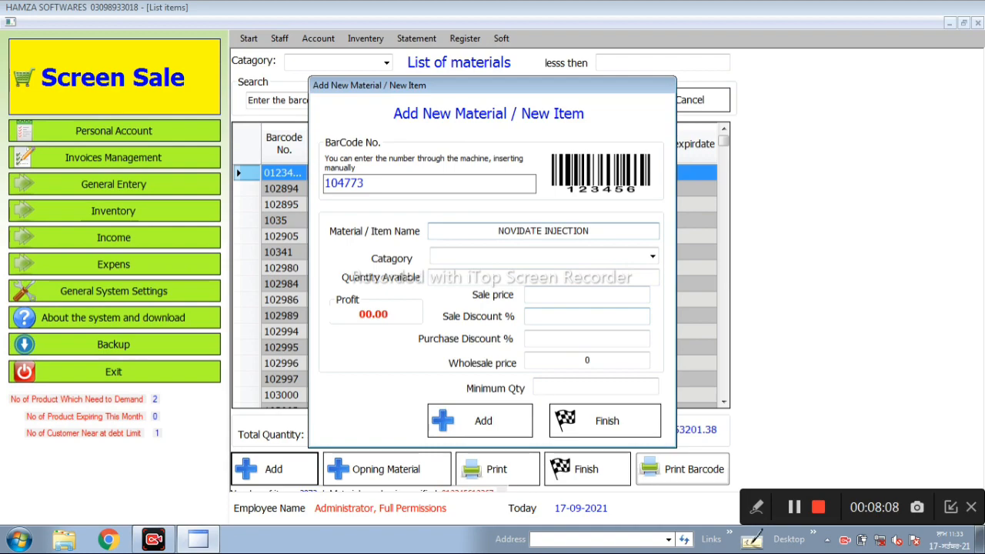
key(Tab)
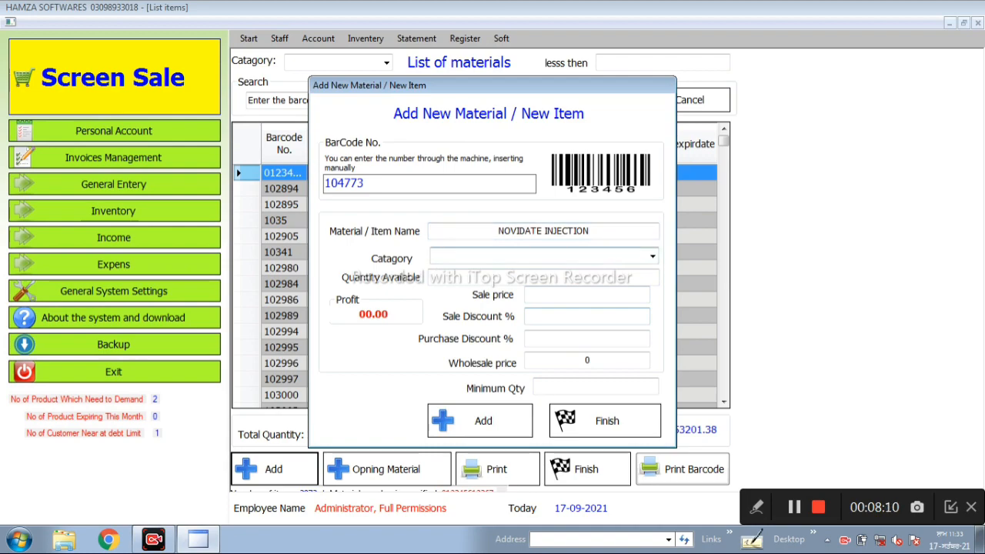
- Choose the existing category mix for NOVIDATE INJECTION and set its available quantity to 10
click(652, 256)
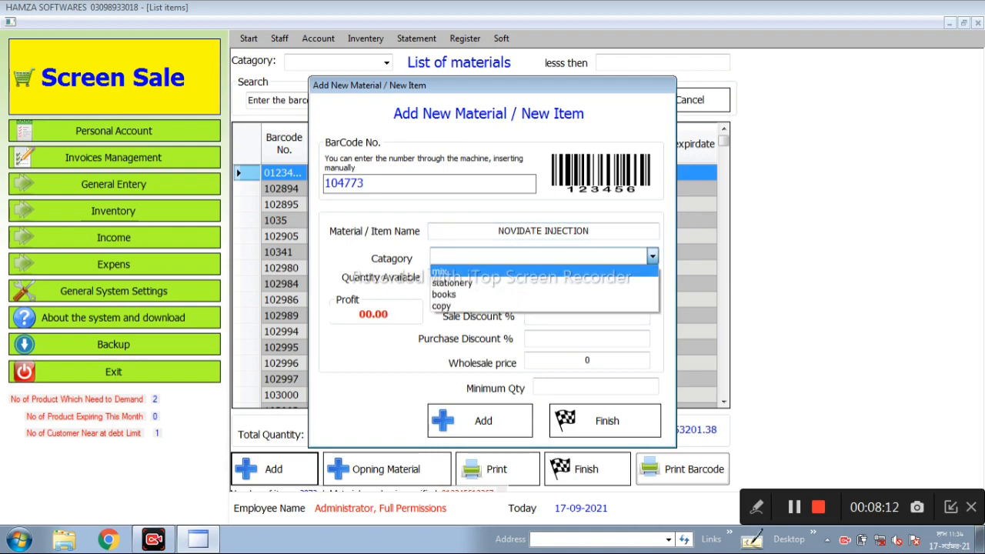
click(544, 272)
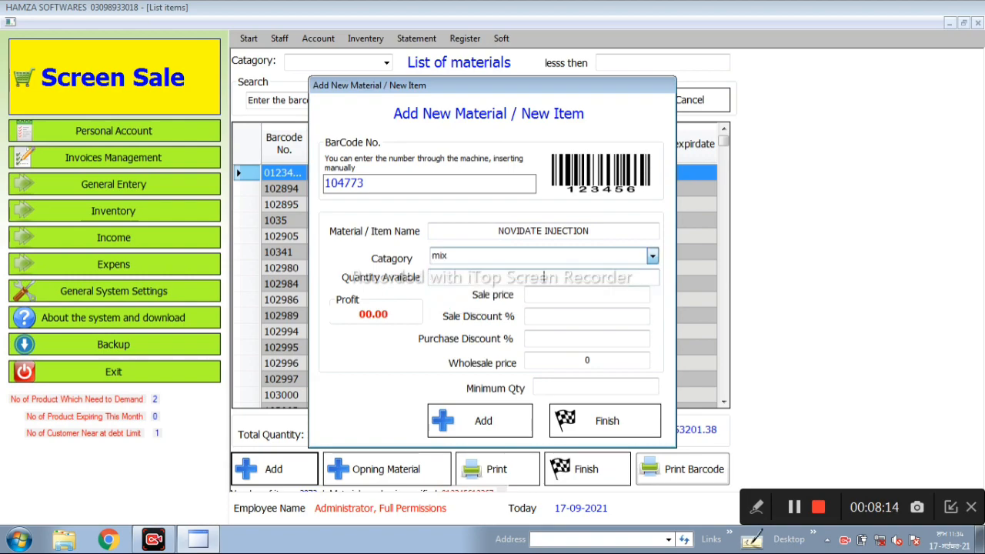
text(10)
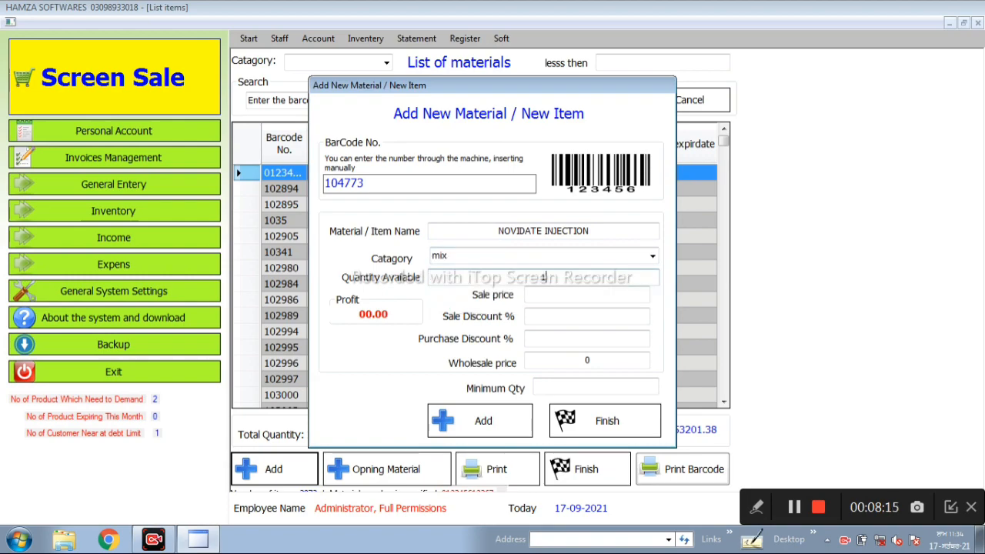
key(Tab)
- Set the sale price of NOVIDATE INJECTION to 212, with a 10% sale discount and a 15% purchase discount
text(1)
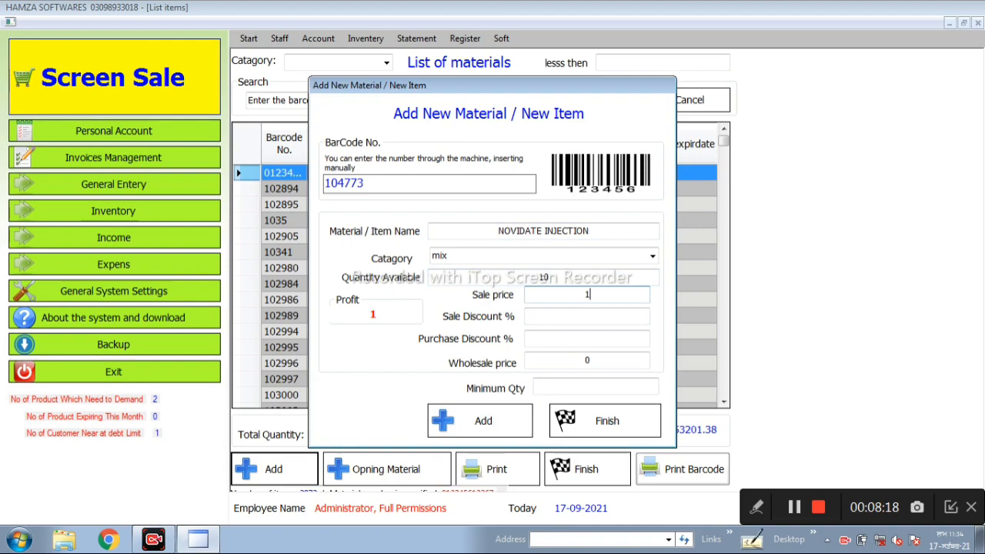
key(BackSpace)
text(212)
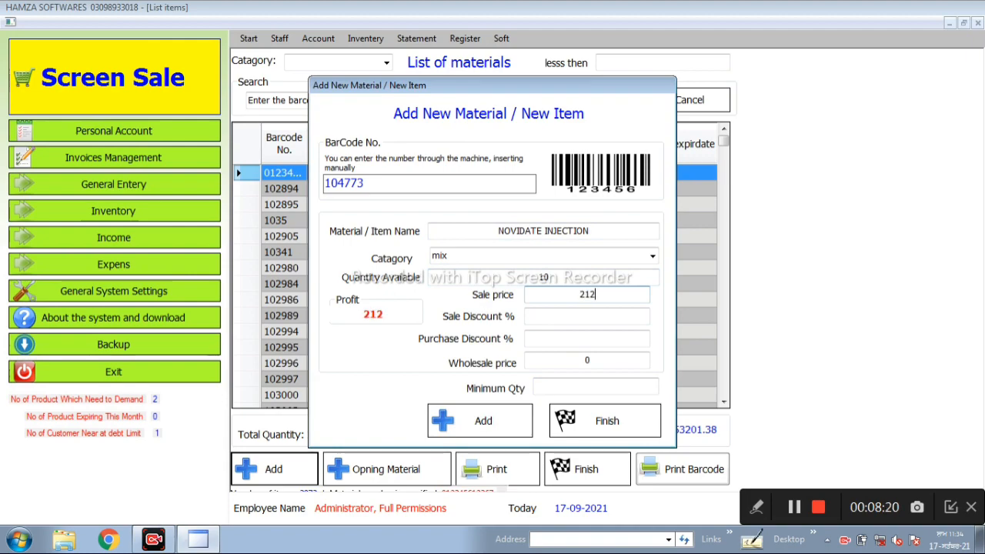
key(Tab)
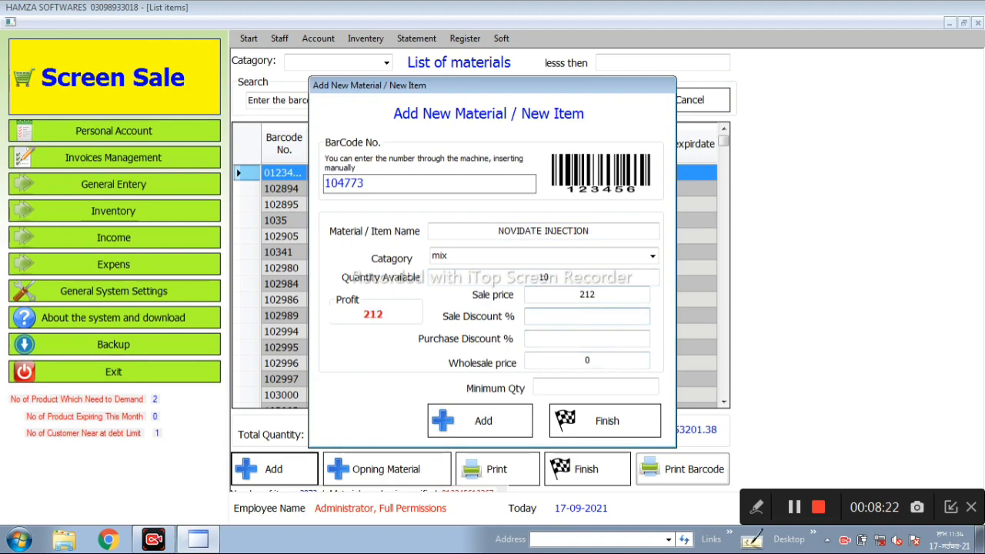
text(10)
key(Tab)
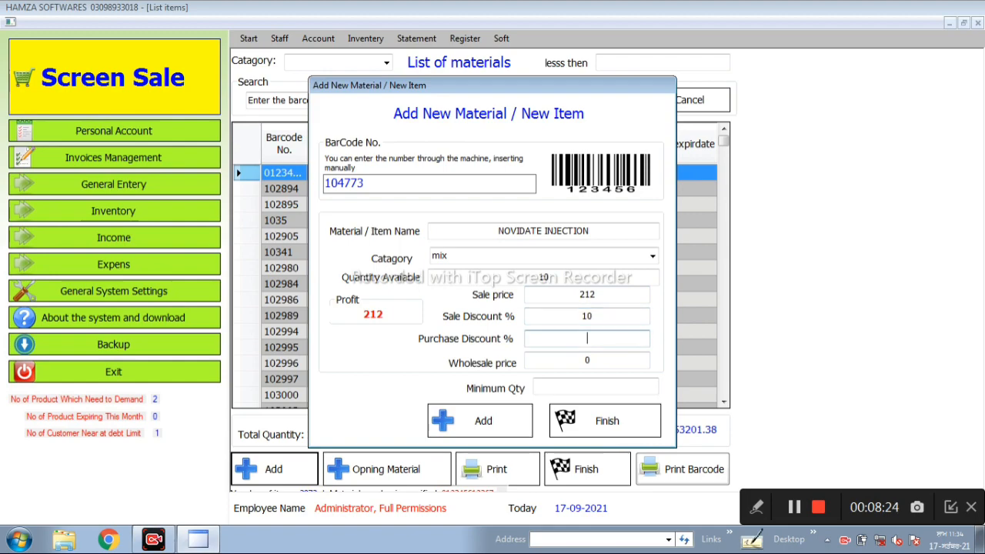
text(15)
key(Tab)
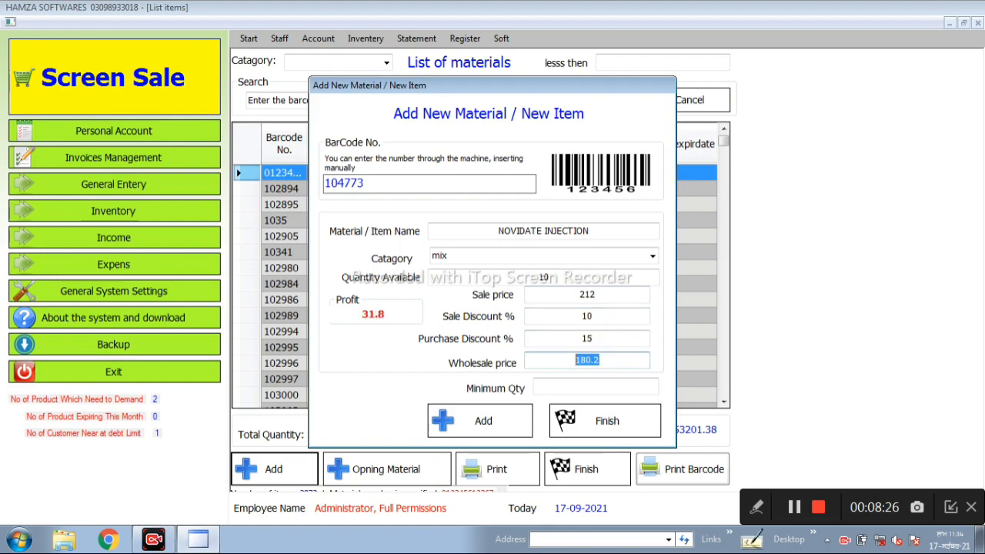
- Set the minimum quantity to 5, accept entering an expiry date, and close the new item form without adding the item
key(Tab)
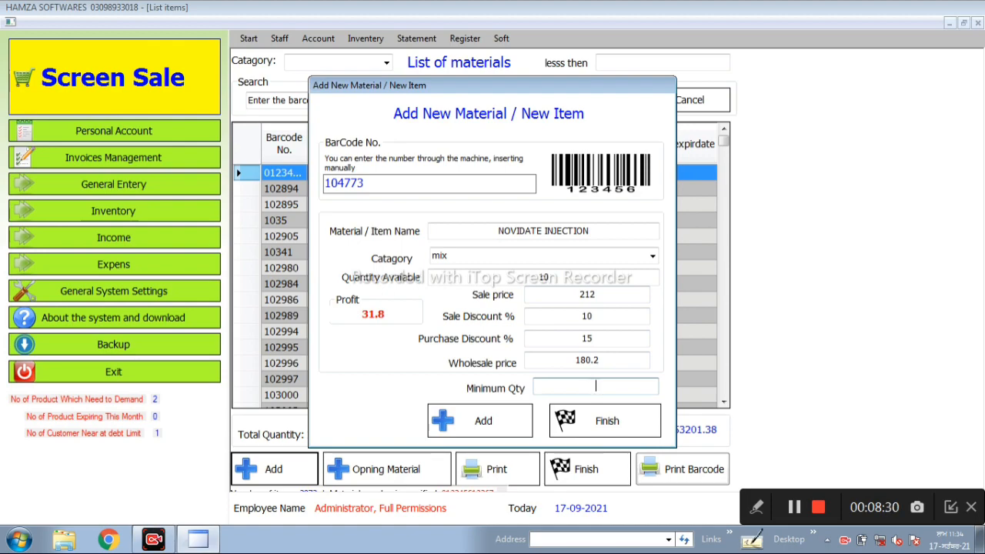
text(5)
key(Return)
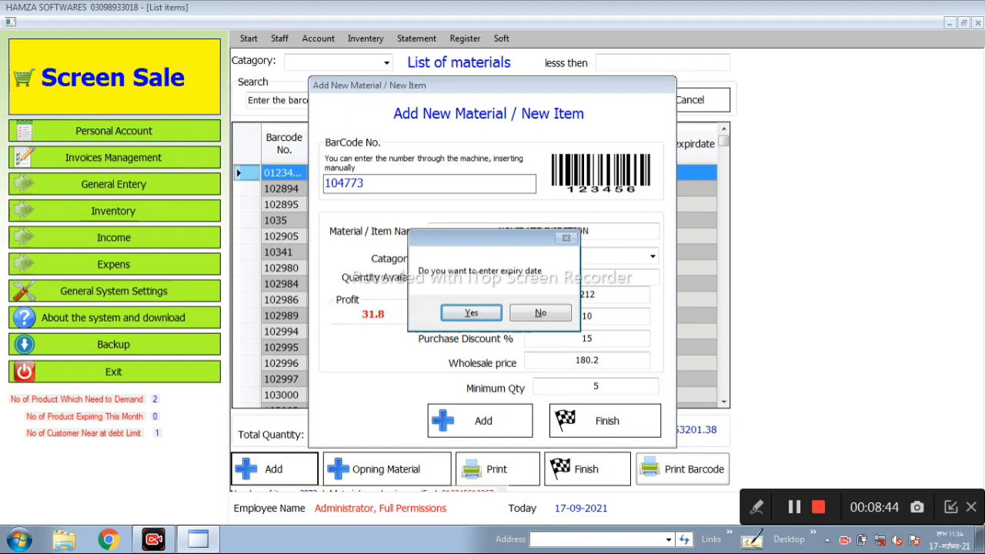
key(Return)
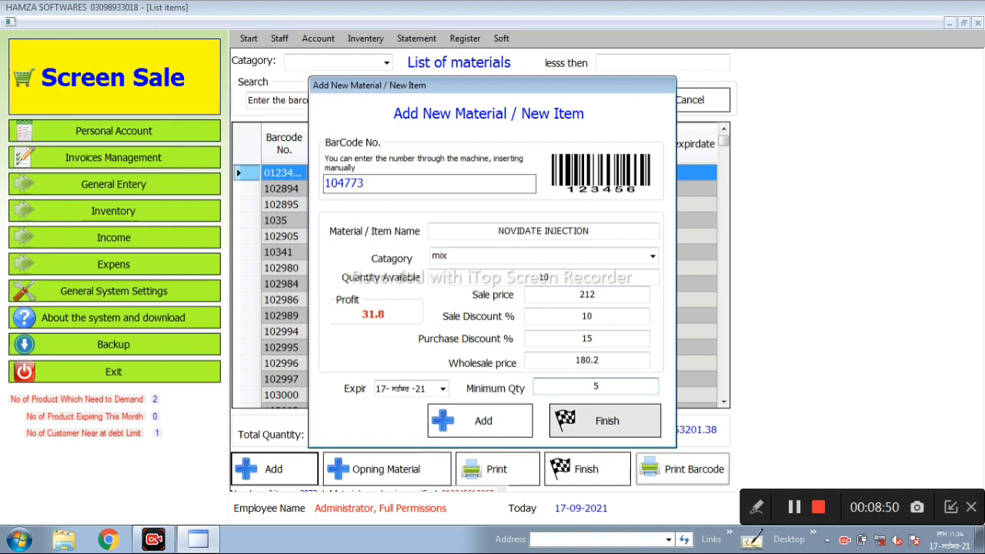
click(605, 421)
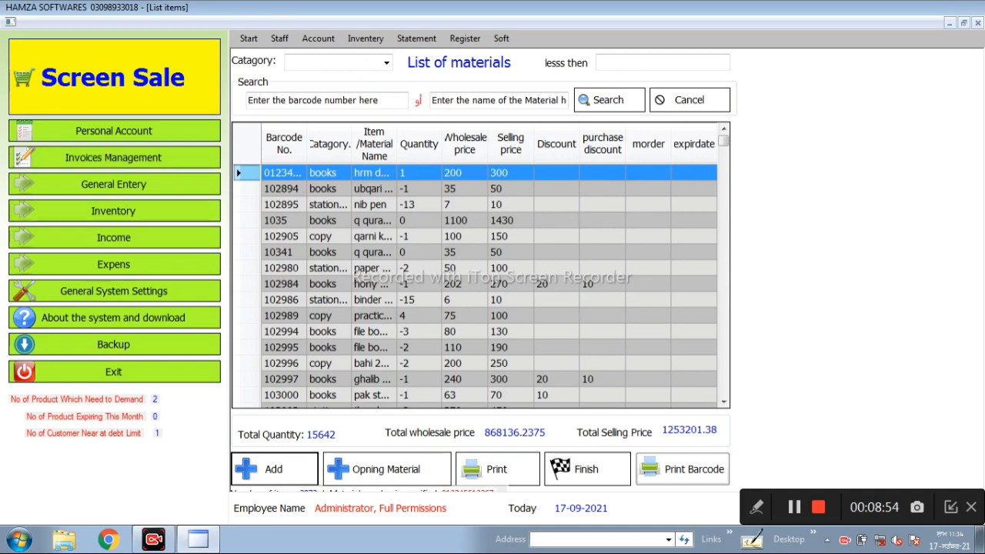
- Open the sale screen and add OXIDAL INJECTION to the counter sale invoice by looking it up by name
click(114, 77)
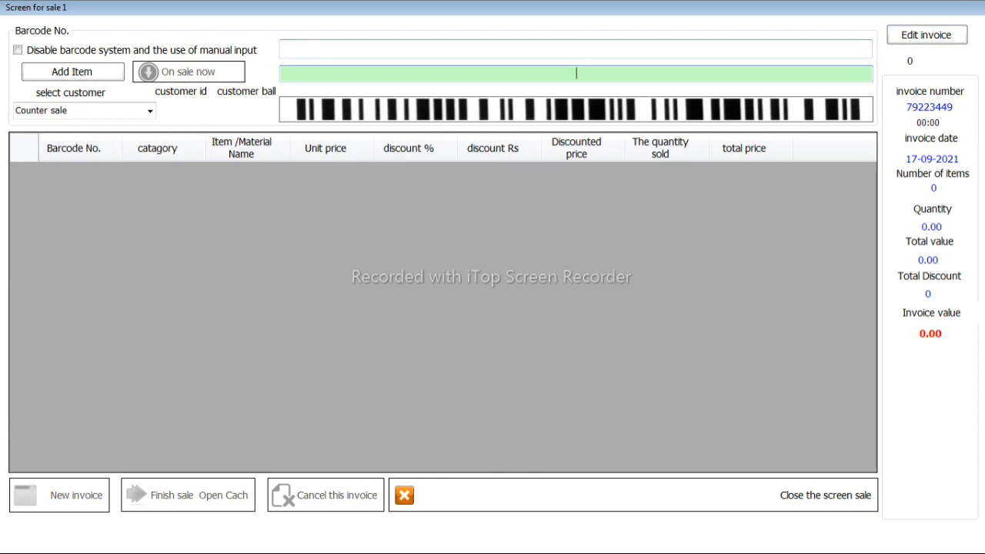
click(285, 49)
text(O)
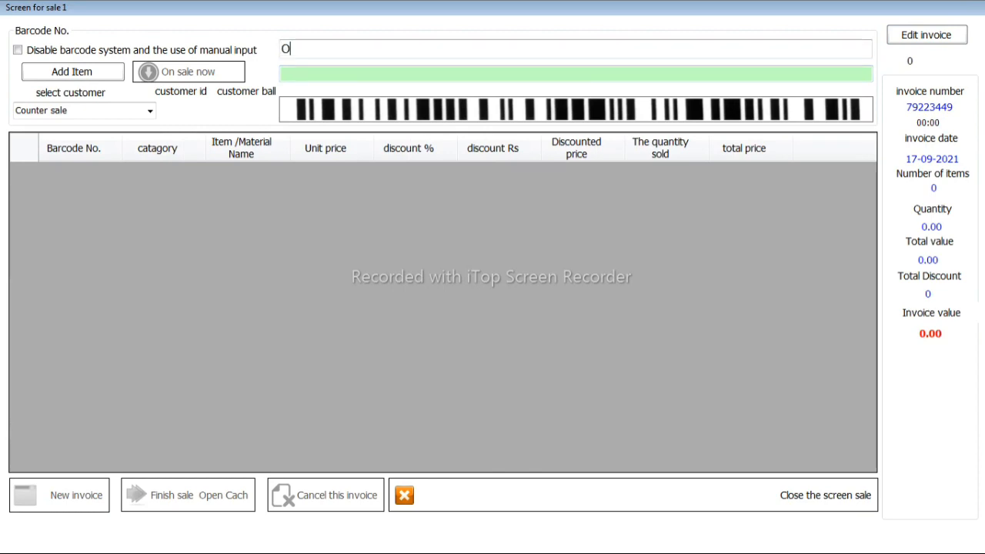
text(X)
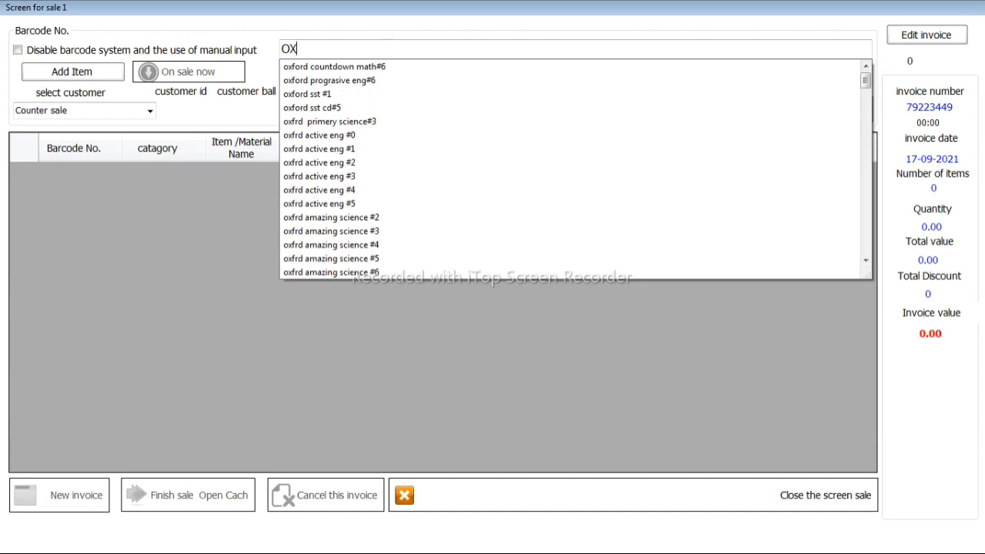
text(I)
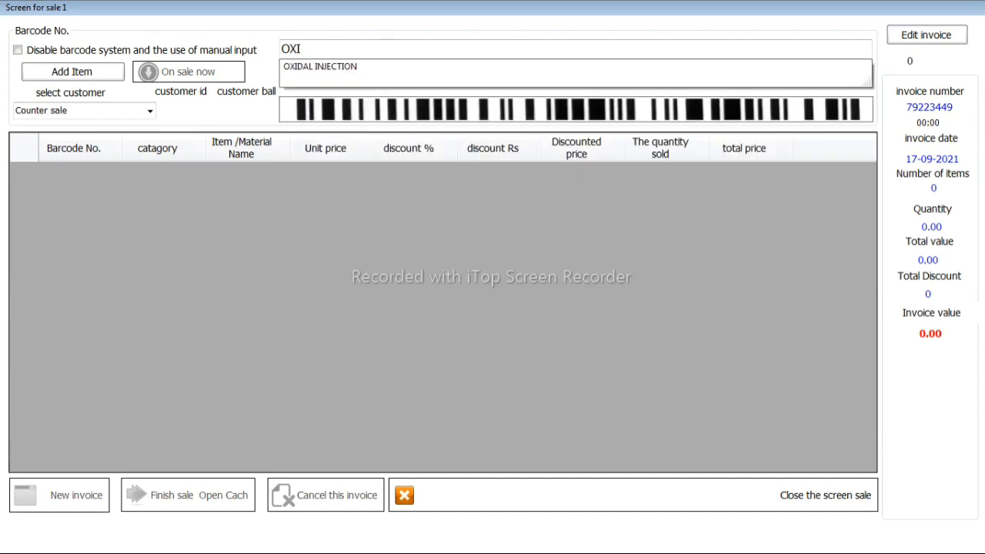
key(Down)
key(Return)
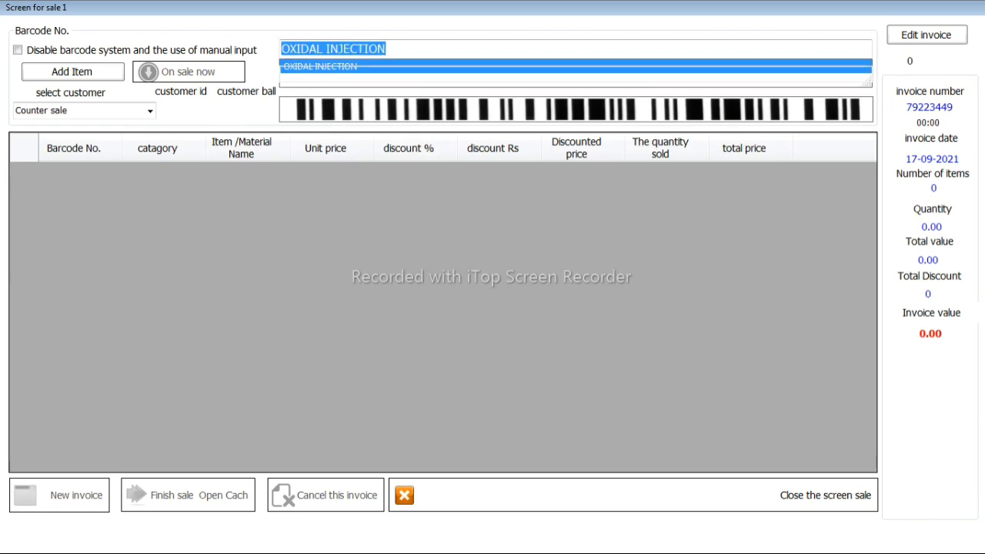
key(Return)
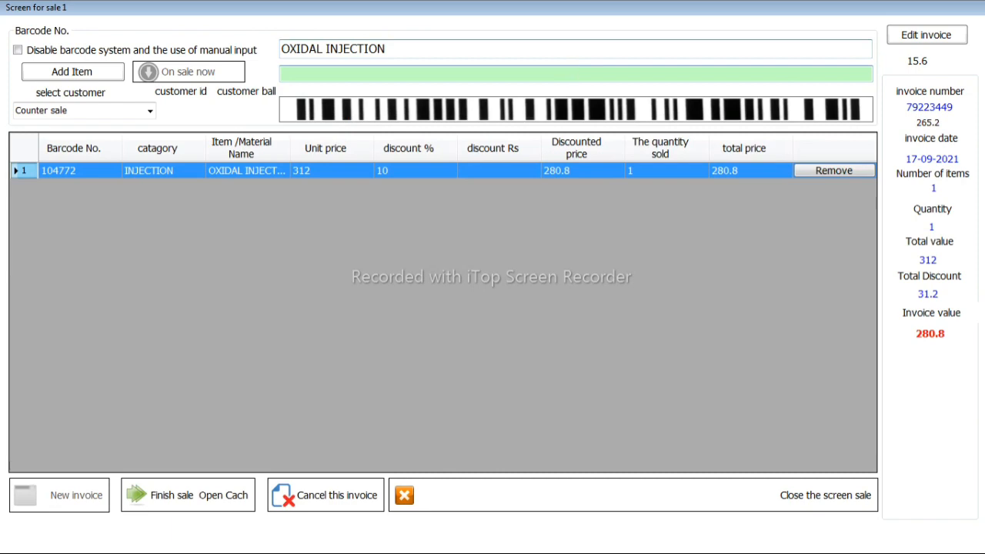
- Set the quantity sold of OXIDAL INJECTION on the invoice to 10
key(Return)
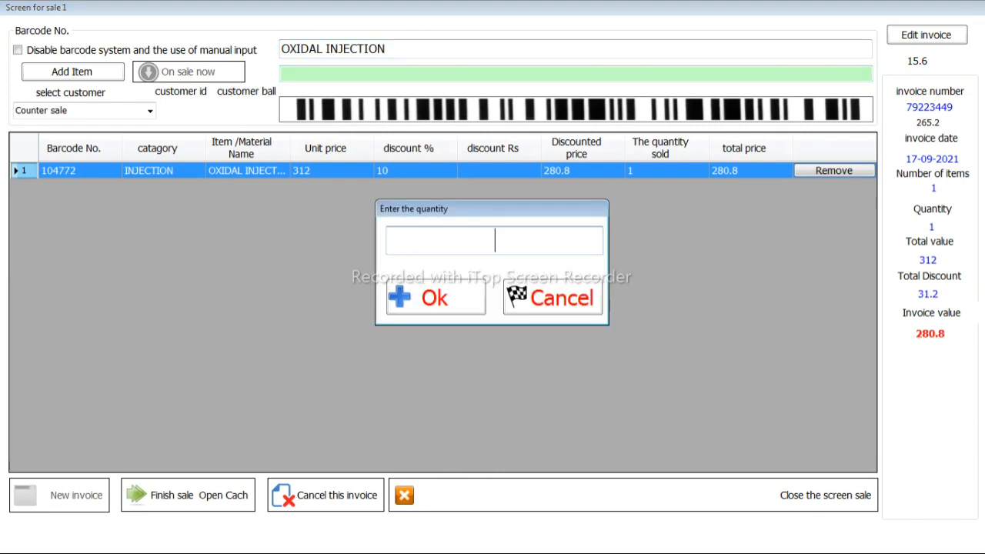
text(10)
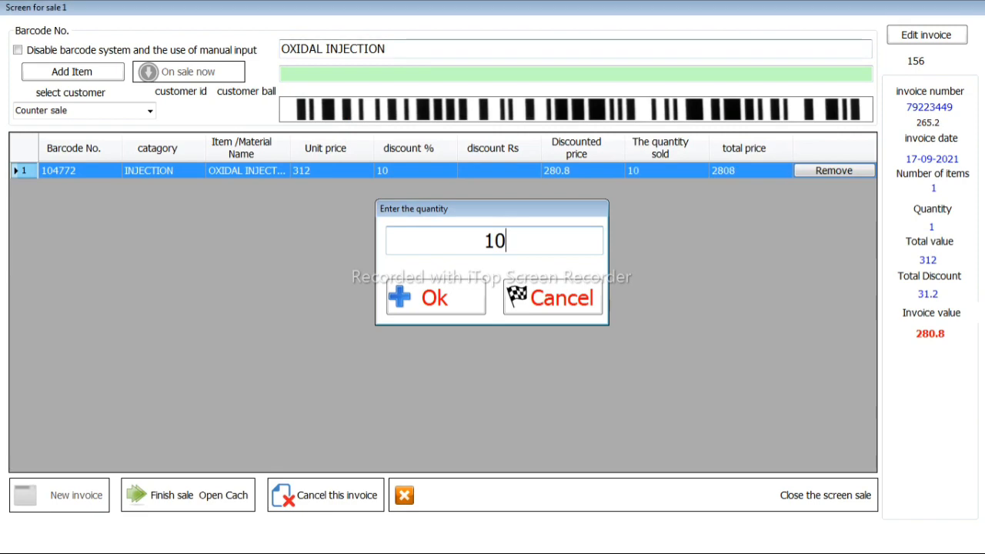
key(Return)
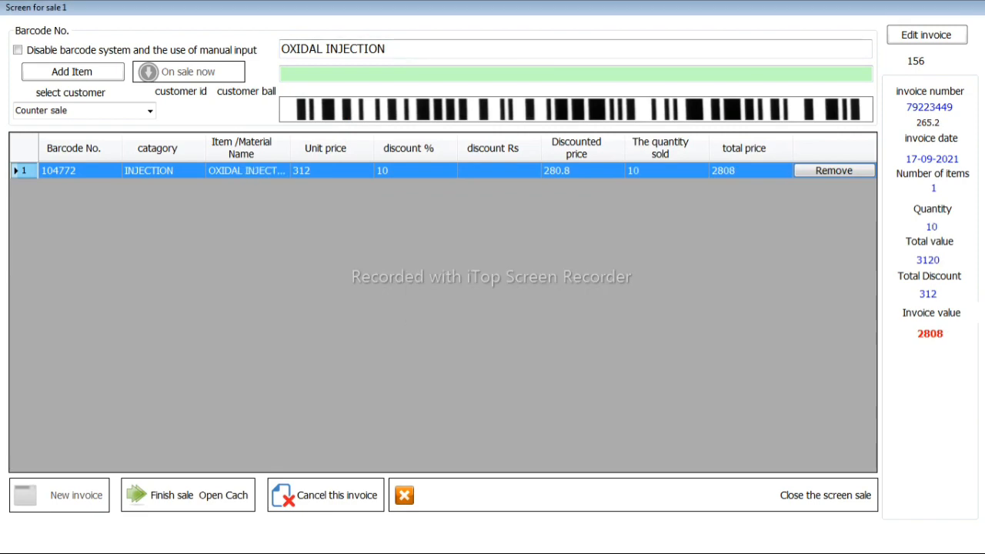
- Set the OXIDAL INJECTION discount to 12 percent, and open the price and cost update form before cancelling it
key(F3)
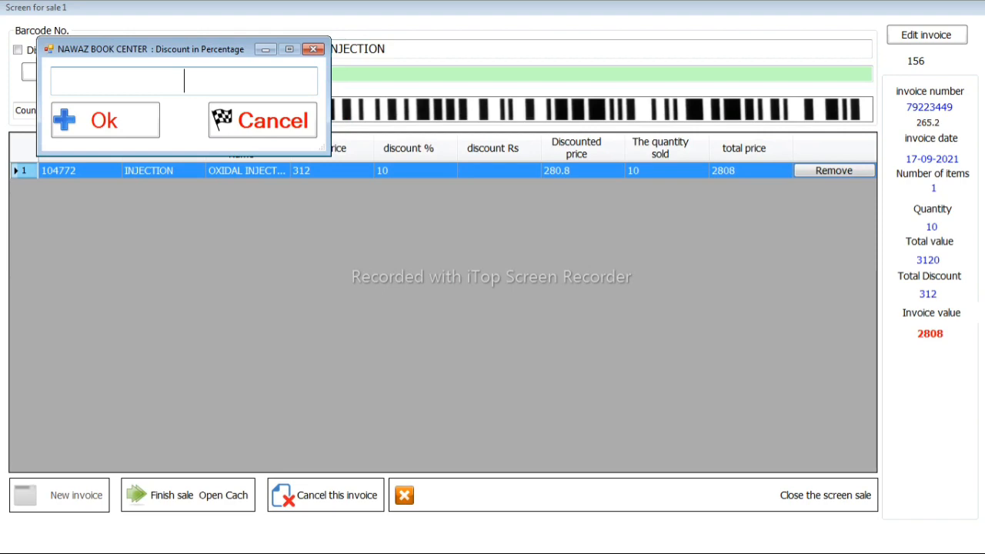
text(123)
key(BackSpace)
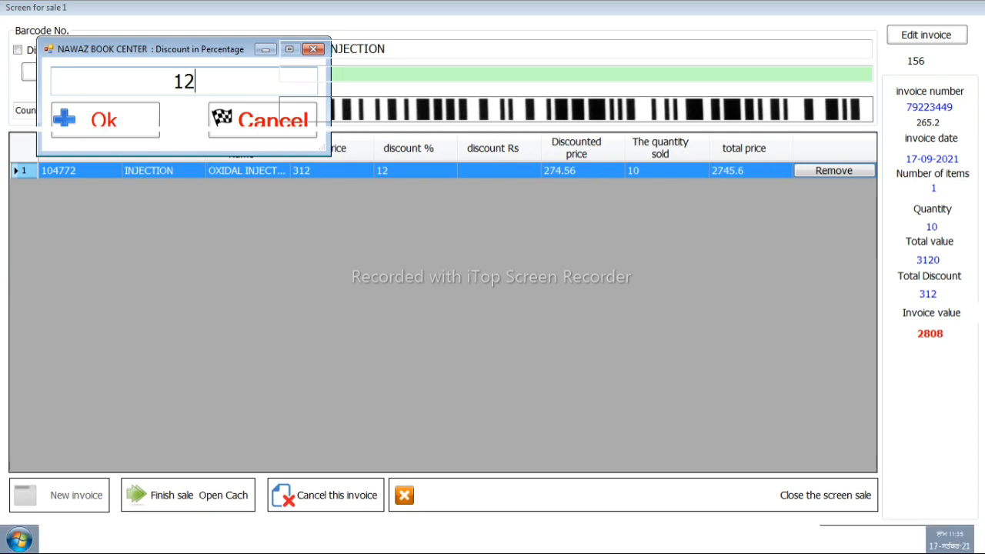
key(Return)
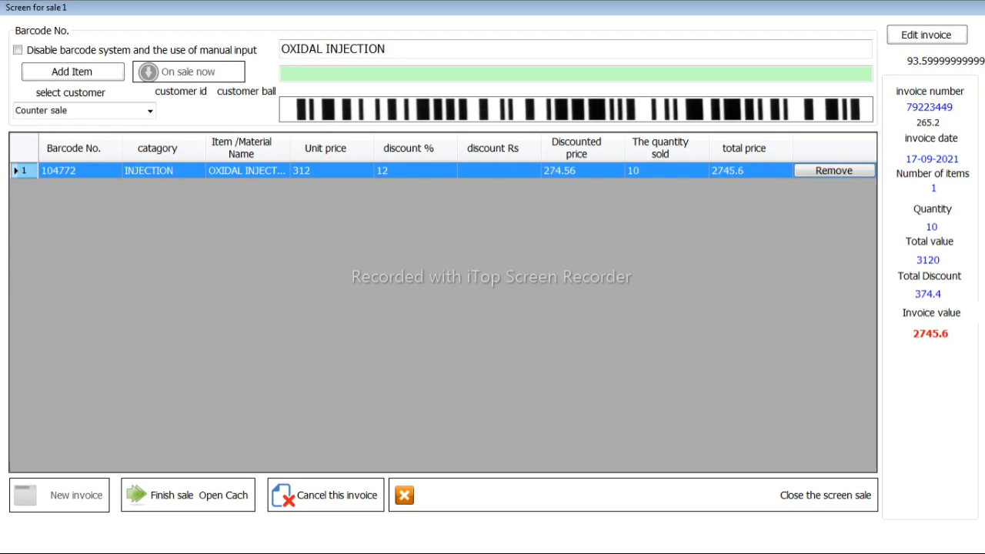
key(F5)
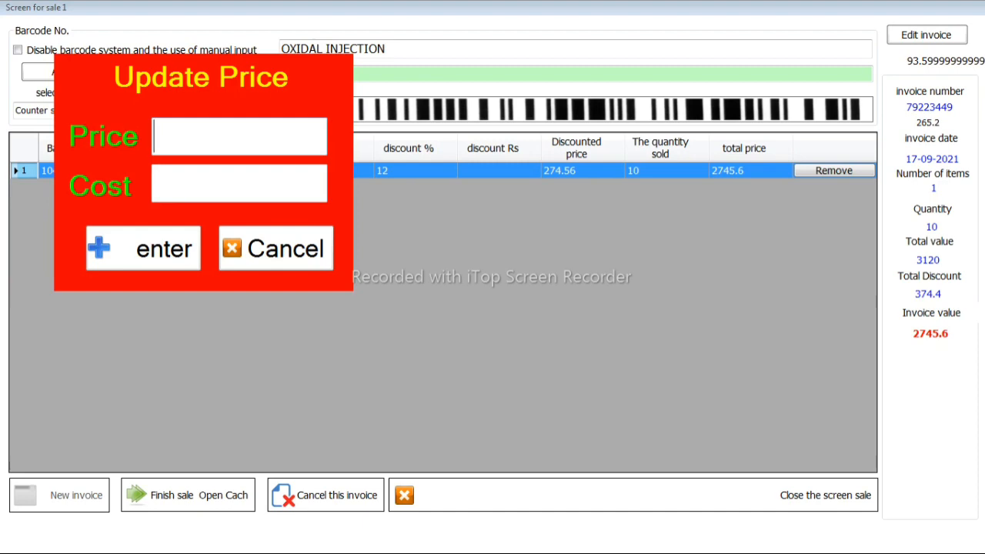
key(Escape)
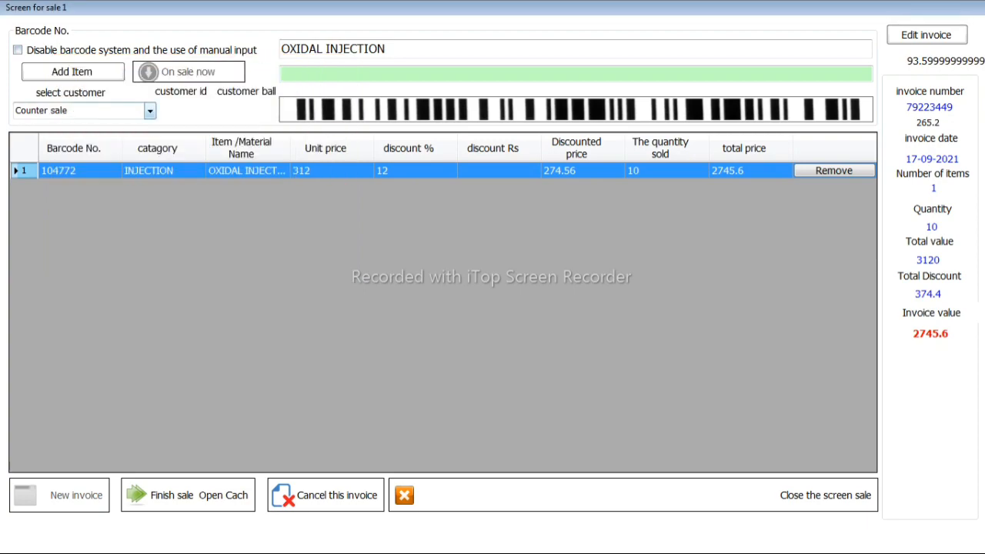
- Assign the invoice to an existing customer and end the sale with no extra discount and 2500 received, opening the printable invoice
click(149, 110)
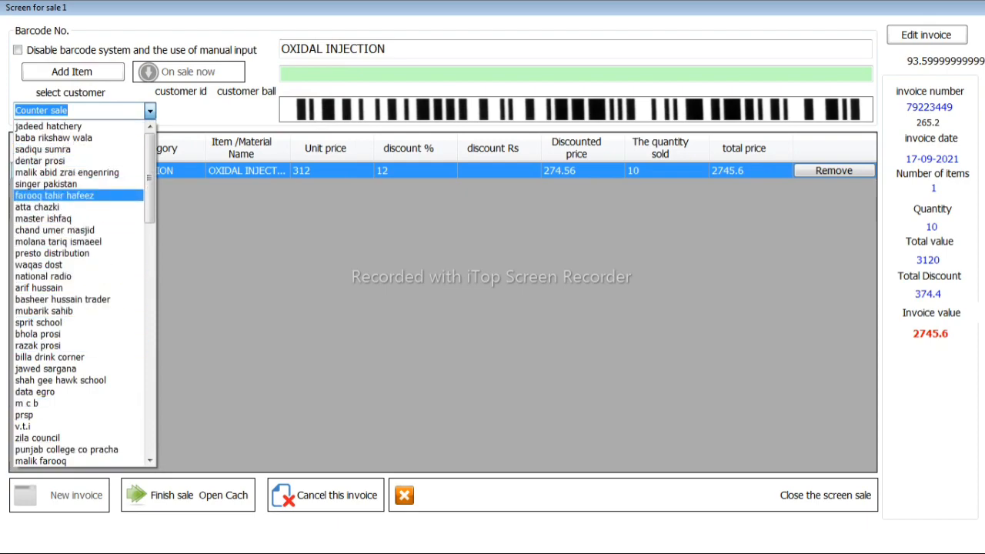
click(54, 195)
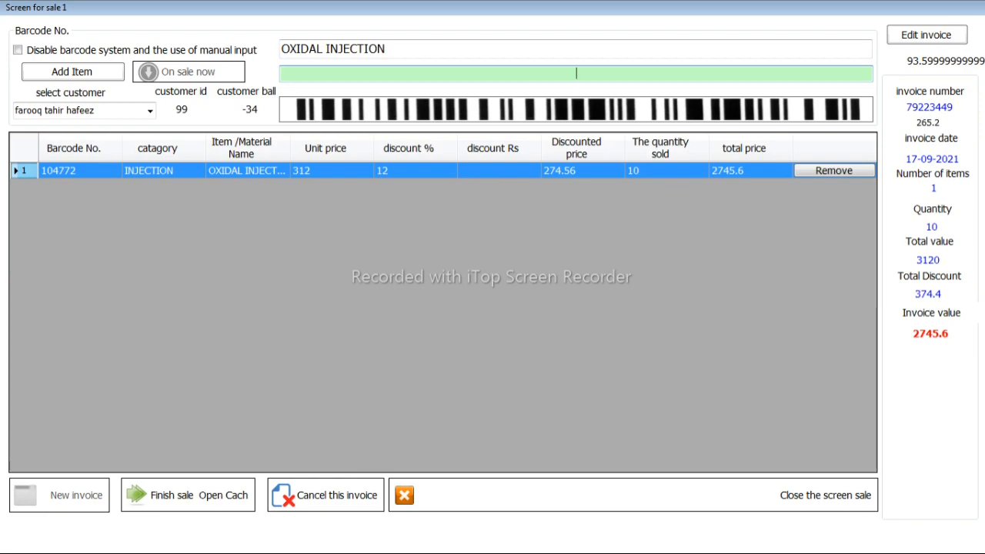
key(Return)
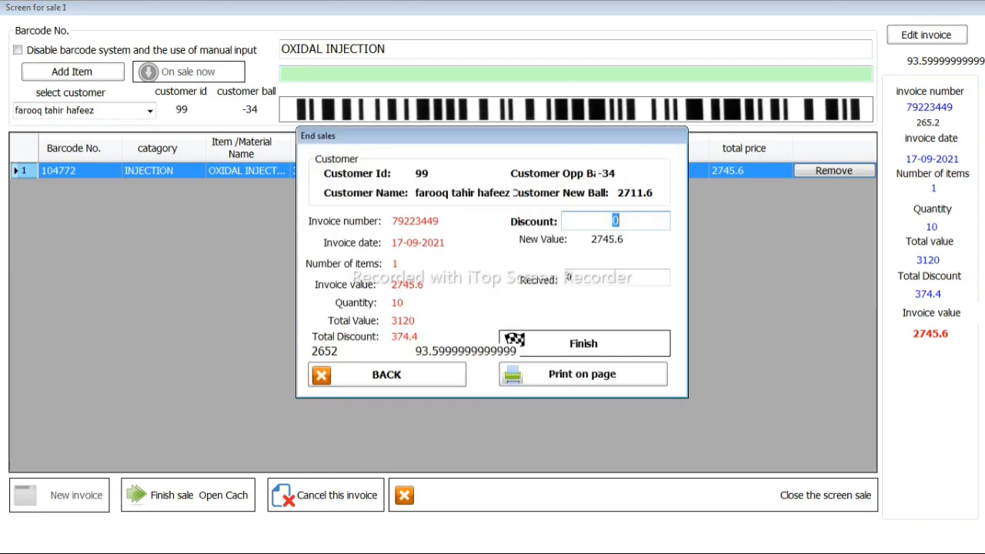
key(Return)
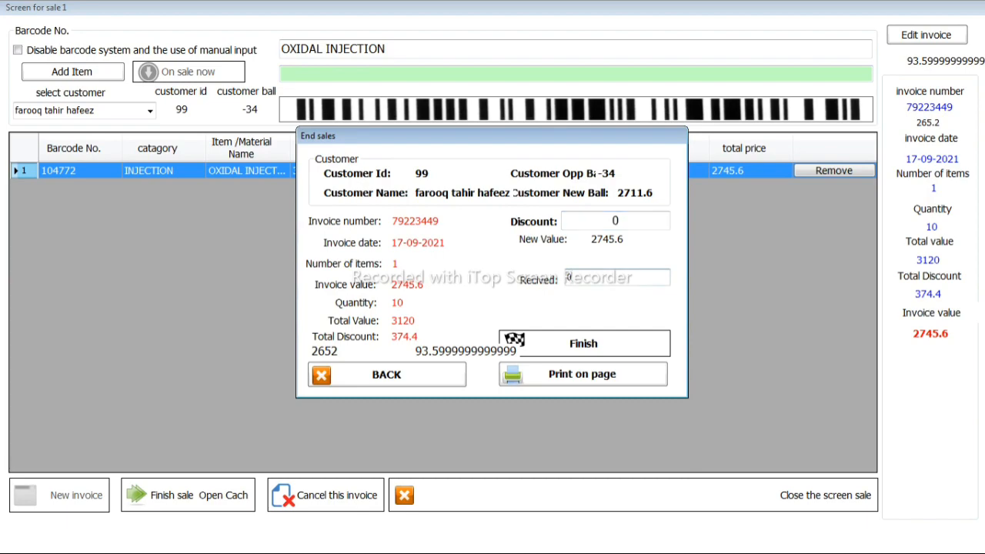
key(BackSpace)
text(2500)
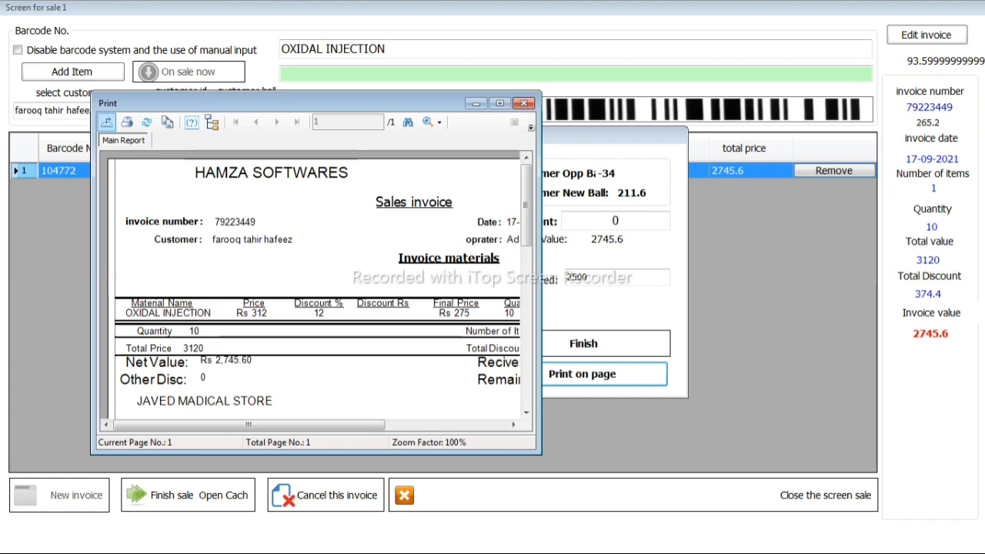
- Enlarge the sales invoice preview and check the OXIDAL INJECTION line's price, discount, final price and total price
click(499, 103)
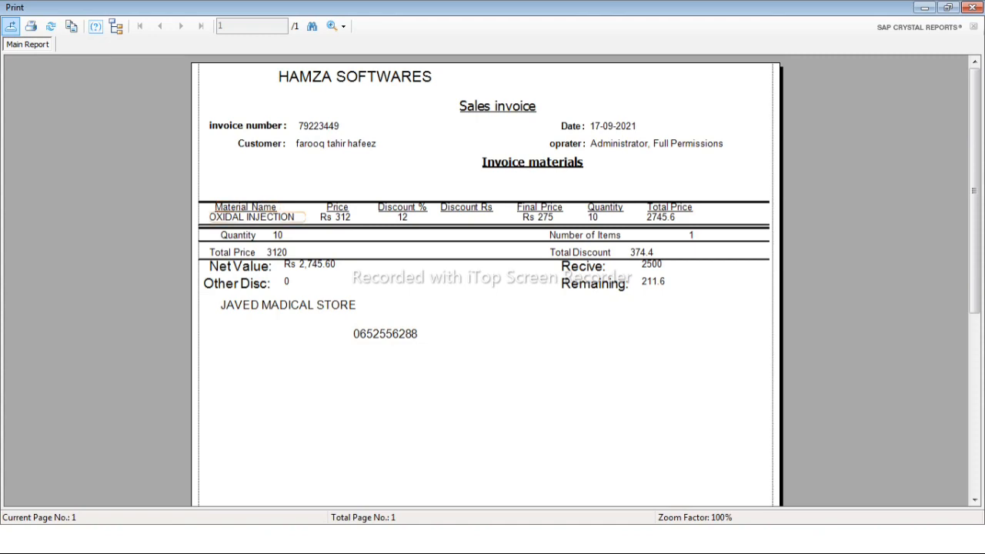
click(253, 217)
click(338, 217)
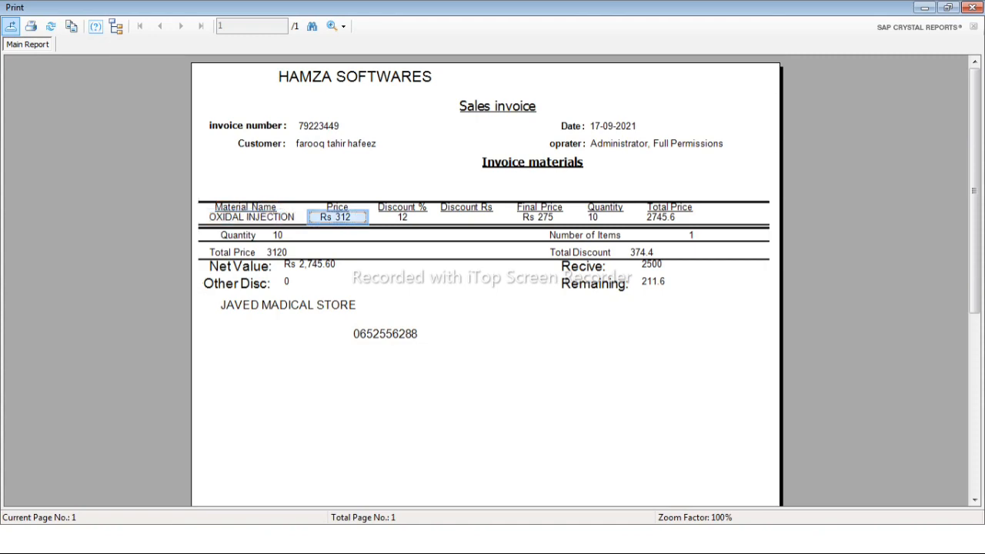
click(402, 217)
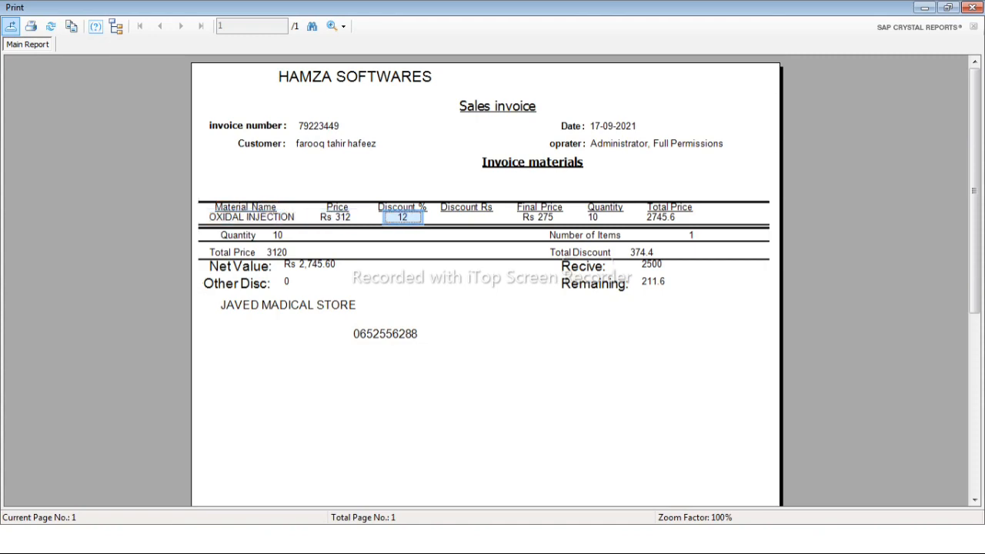
click(540, 218)
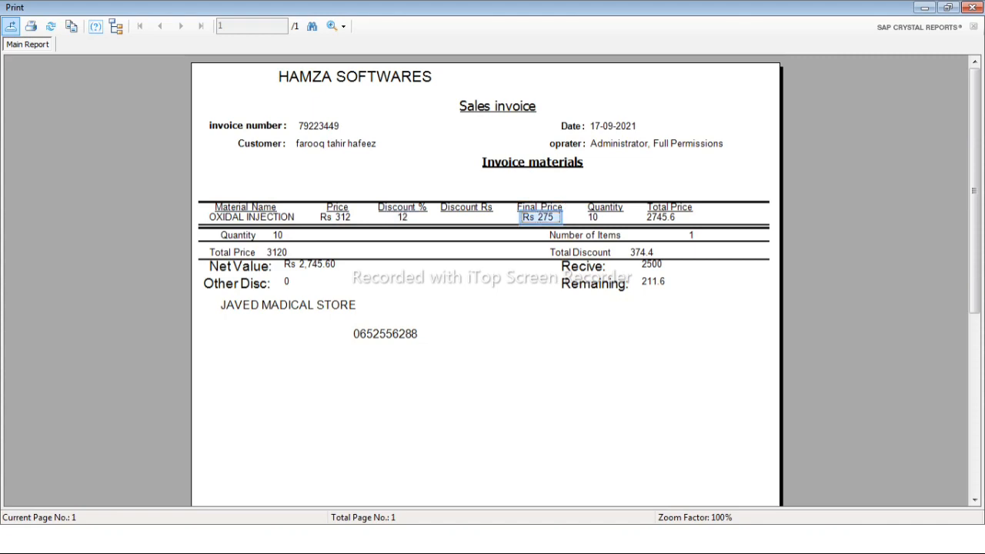
click(337, 217)
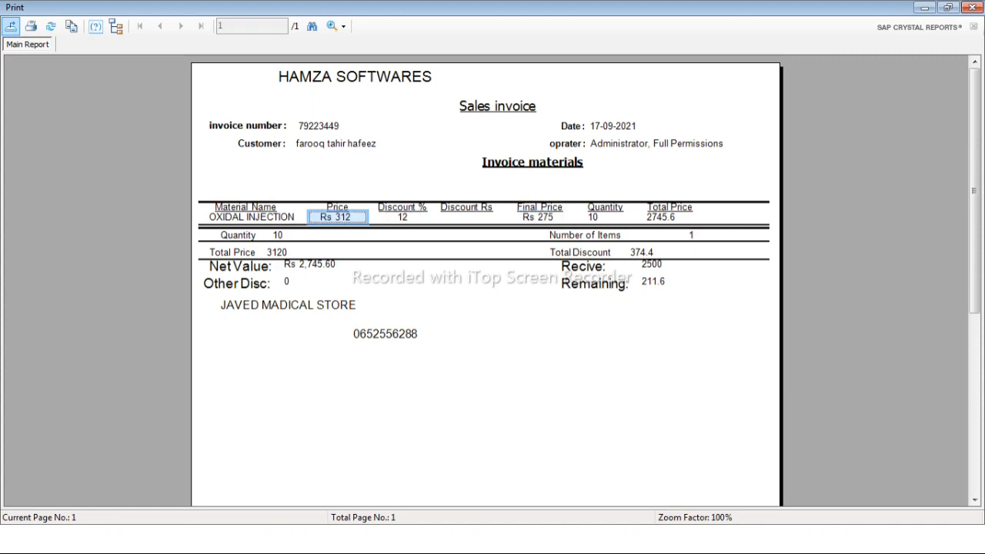
click(540, 218)
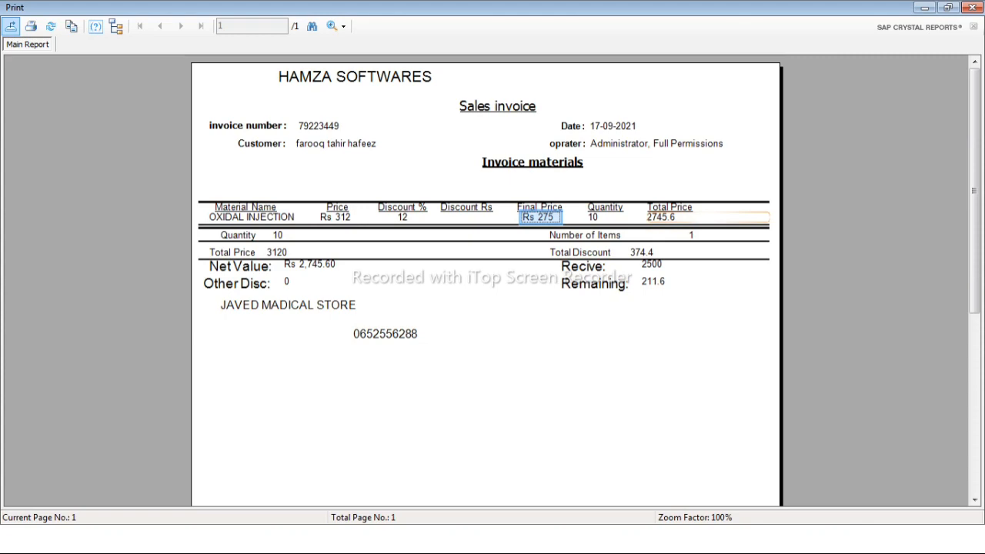
click(663, 218)
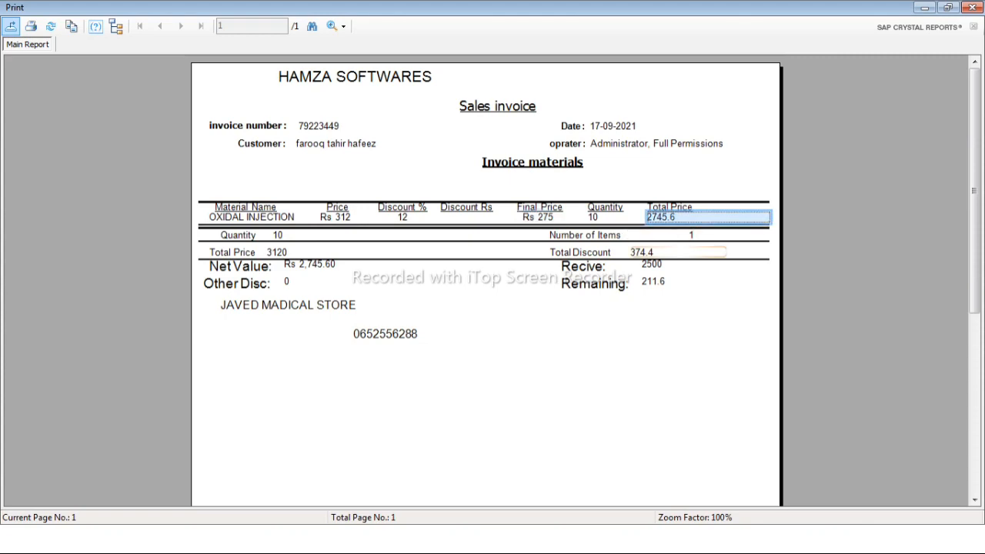
- Check the invoice's total discount, received amount, remaining balance and invoice number, and close the preview and the sale screen
click(653, 253)
click(654, 264)
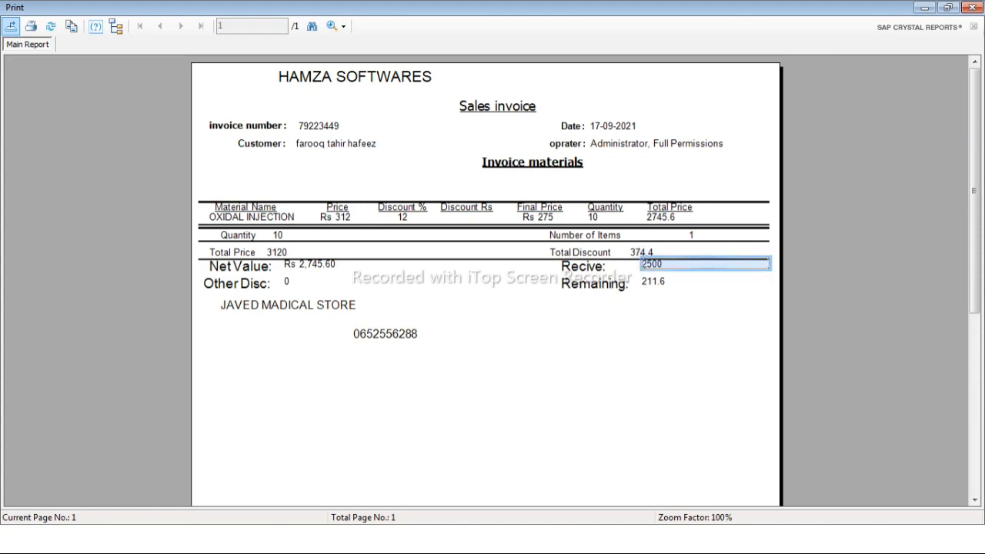
click(654, 282)
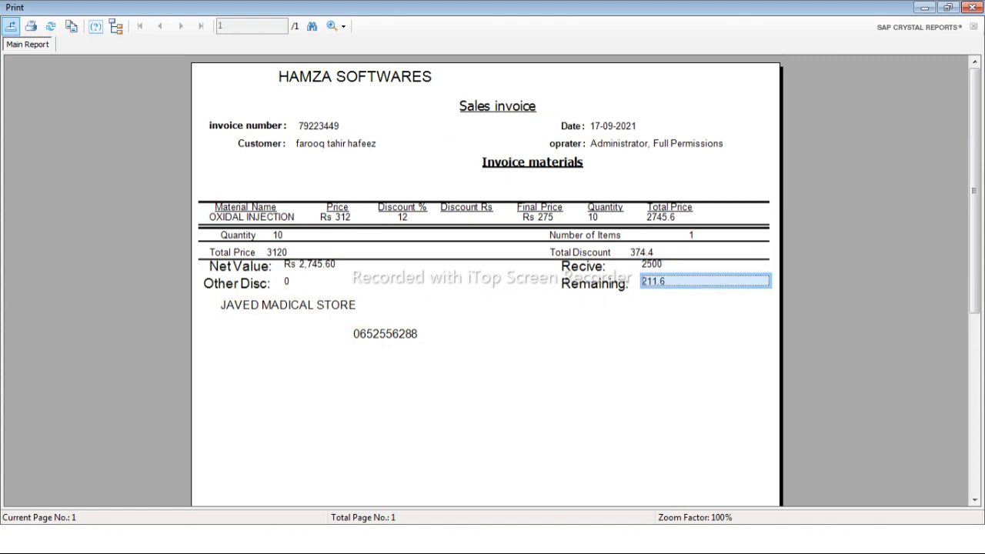
scroll(485, 281, down, 10)
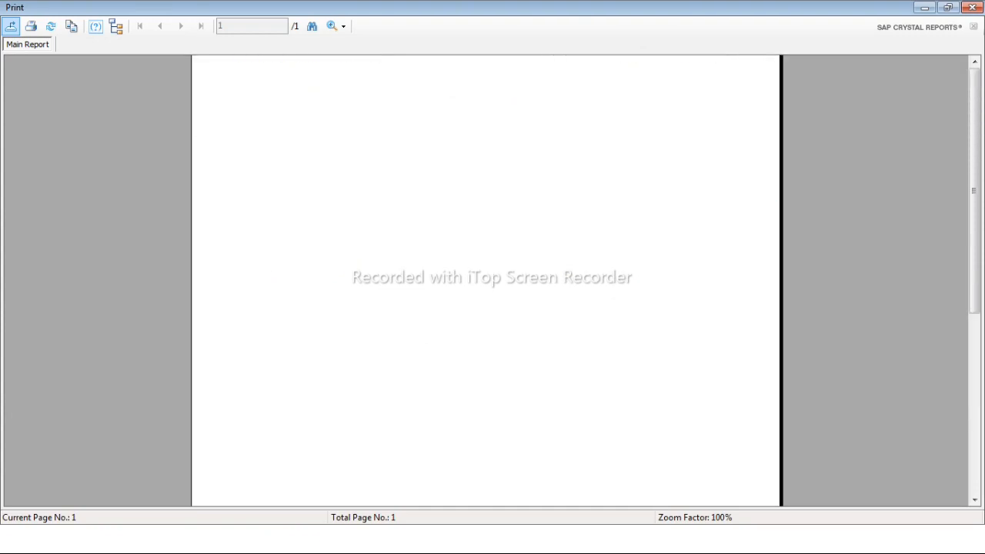
scroll(485, 281, up, 10)
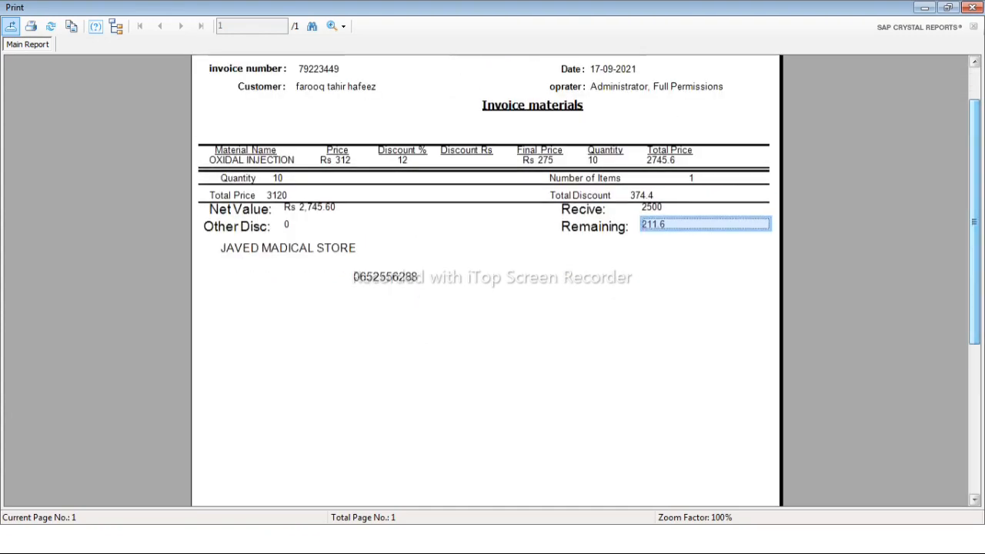
click(379, 69)
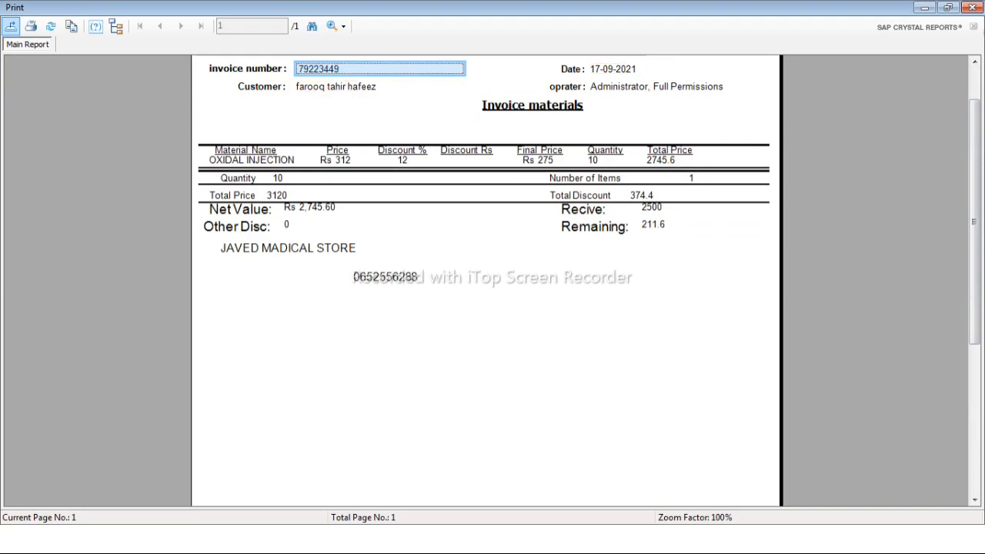
click(973, 7)
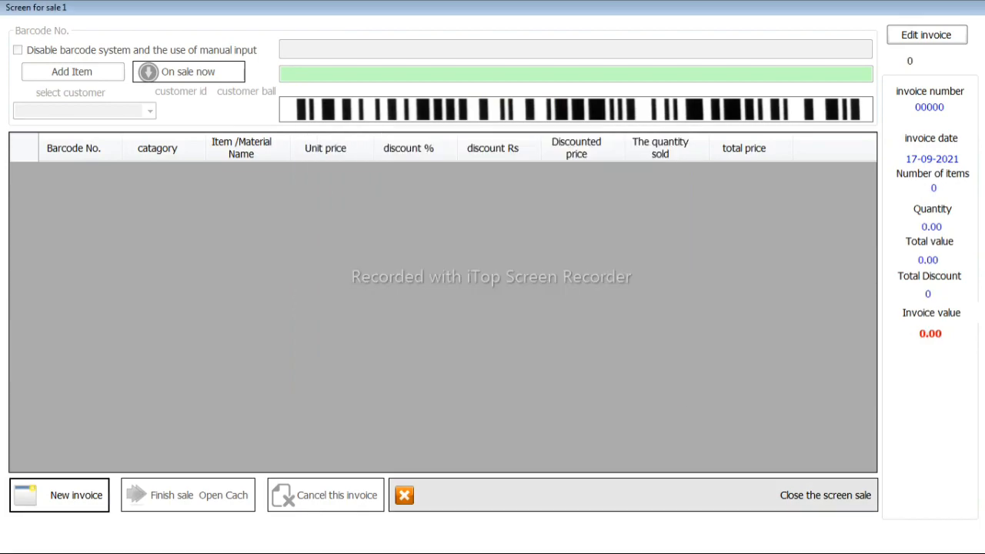
click(634, 495)
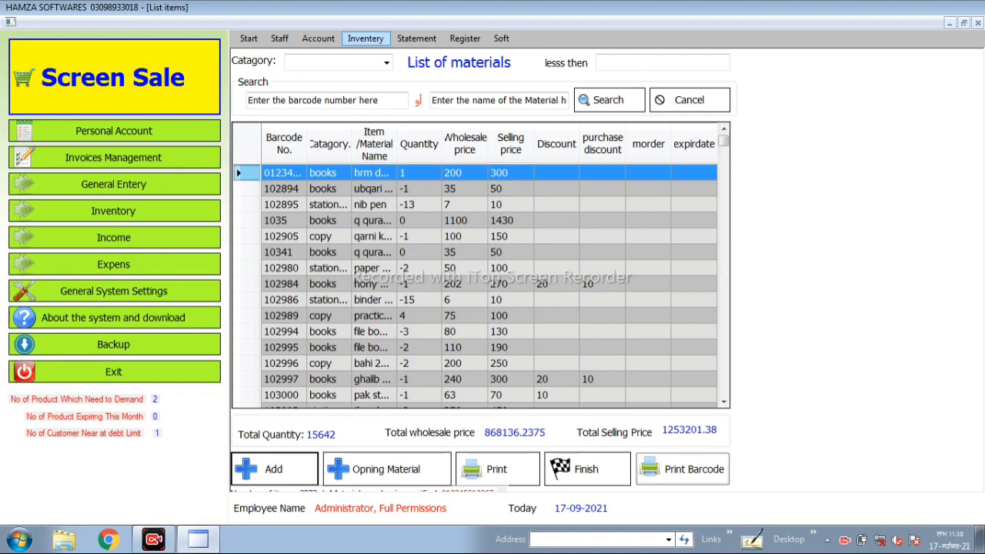
- Open the Stock Position report and filter it by the category mix
click(364, 38)
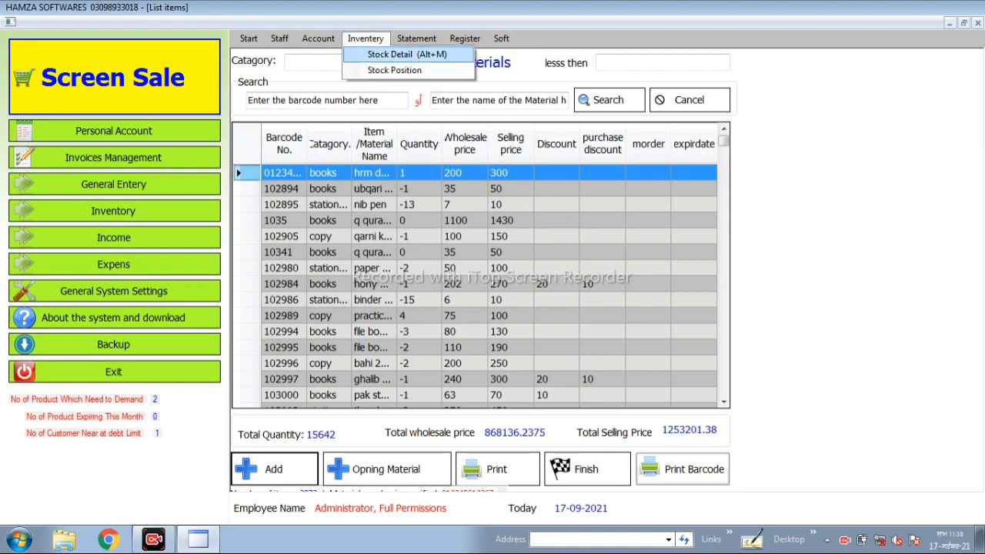
click(394, 70)
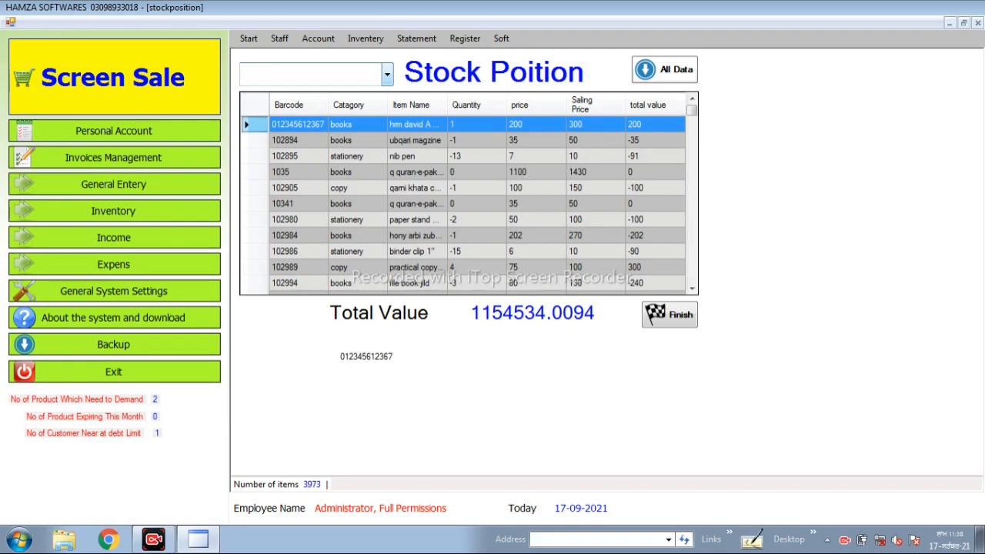
text(mix)
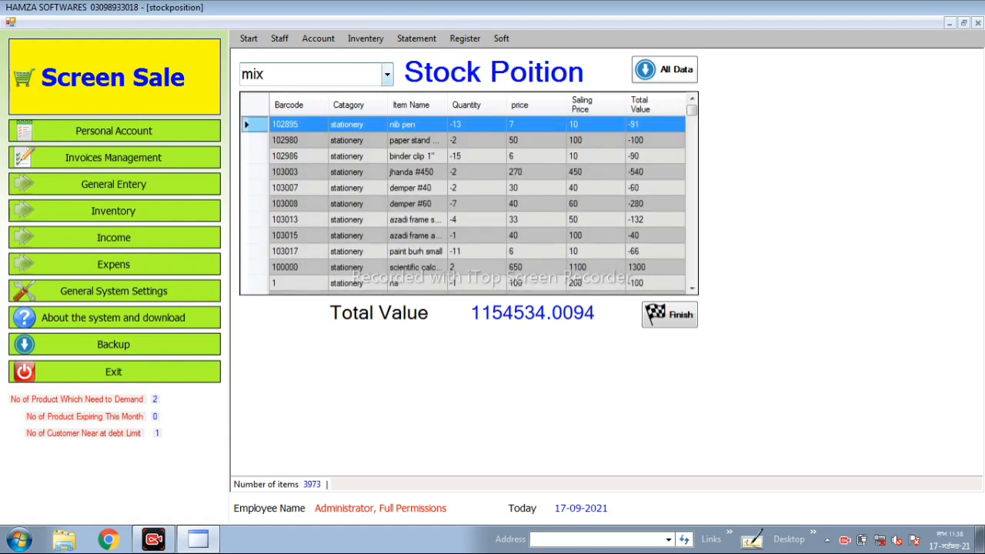
click(388, 75)
click(346, 112)
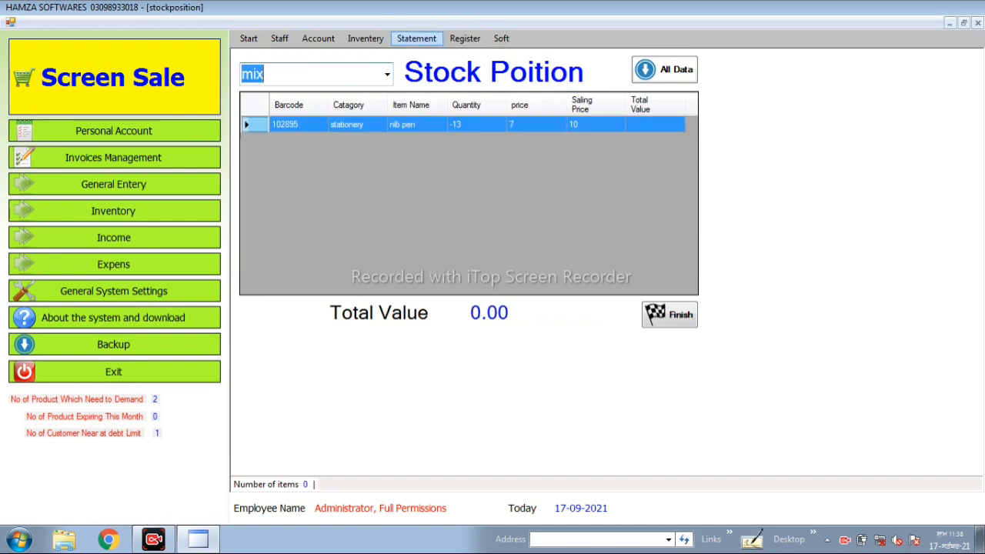
- Open the Stock Detail list of materials and view the item rows and stock totals
click(417, 37)
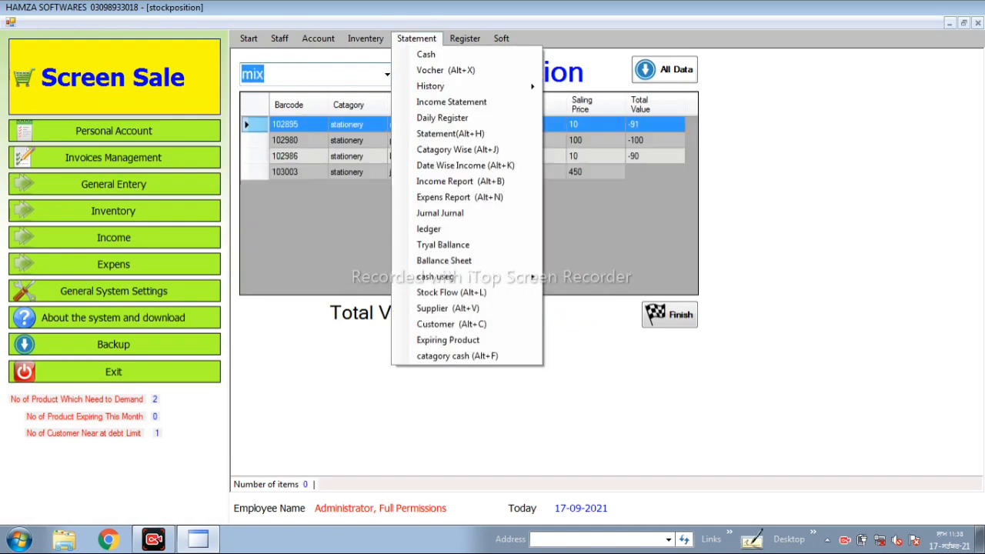
key(Left)
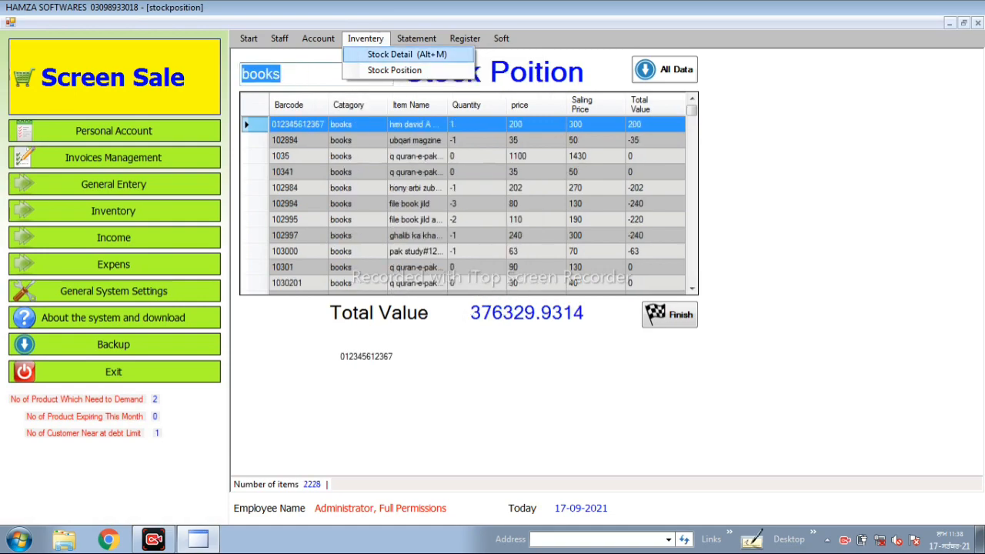
click(407, 54)
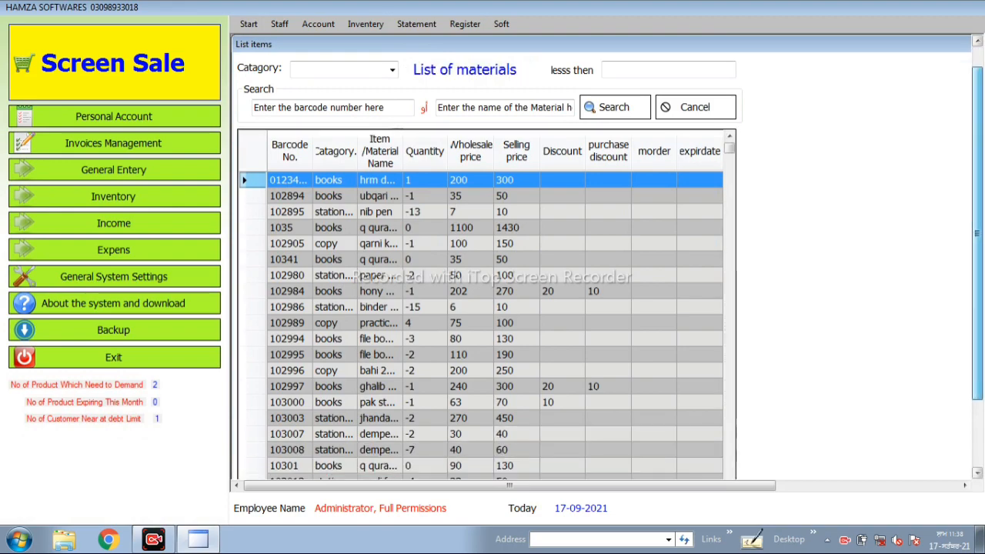
scroll(593, 460, down, 2)
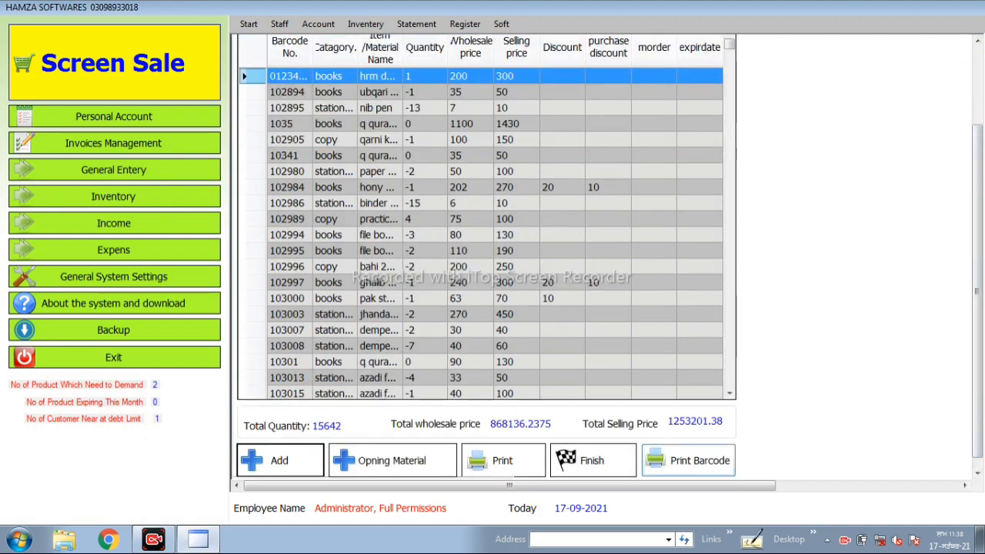
- Preview the printed List materials report full size, look through its barcode, material name and quantity columns, and close it
click(503, 461)
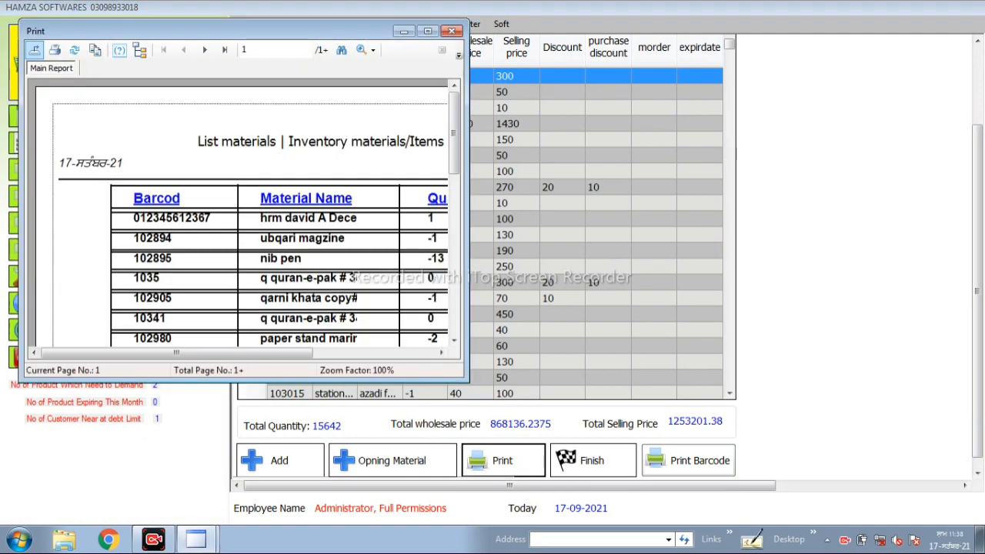
click(428, 30)
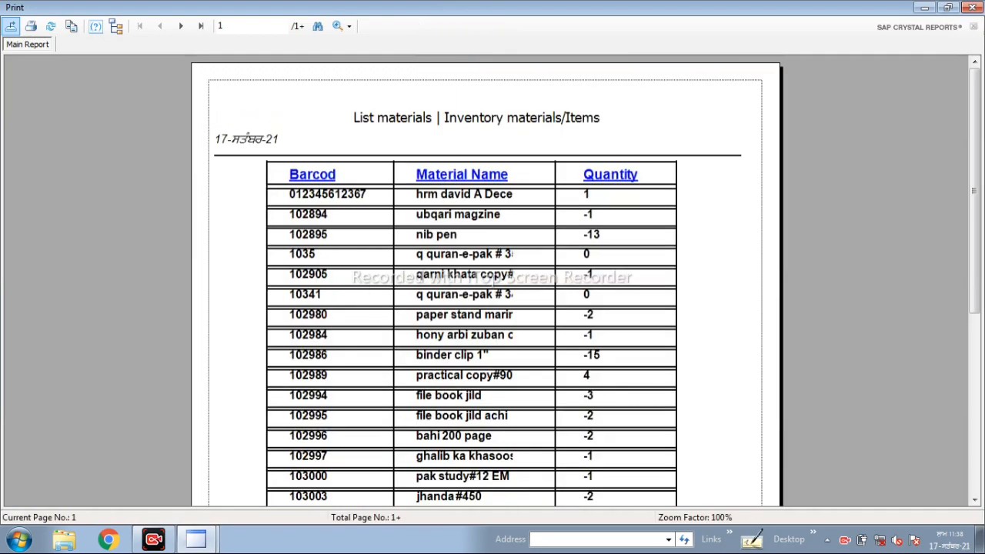
click(618, 217)
scroll(618, 300, down, 4)
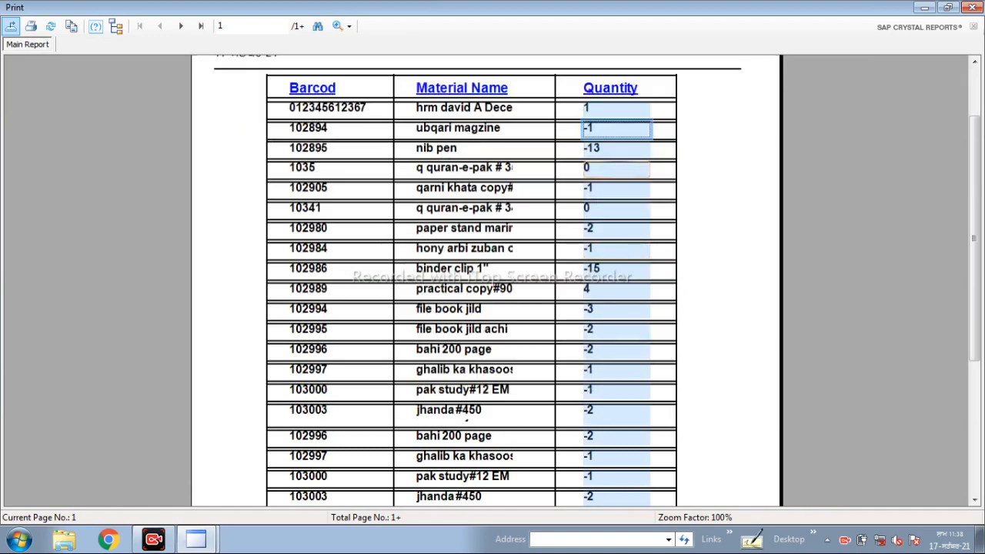
scroll(617, 301, up, 4)
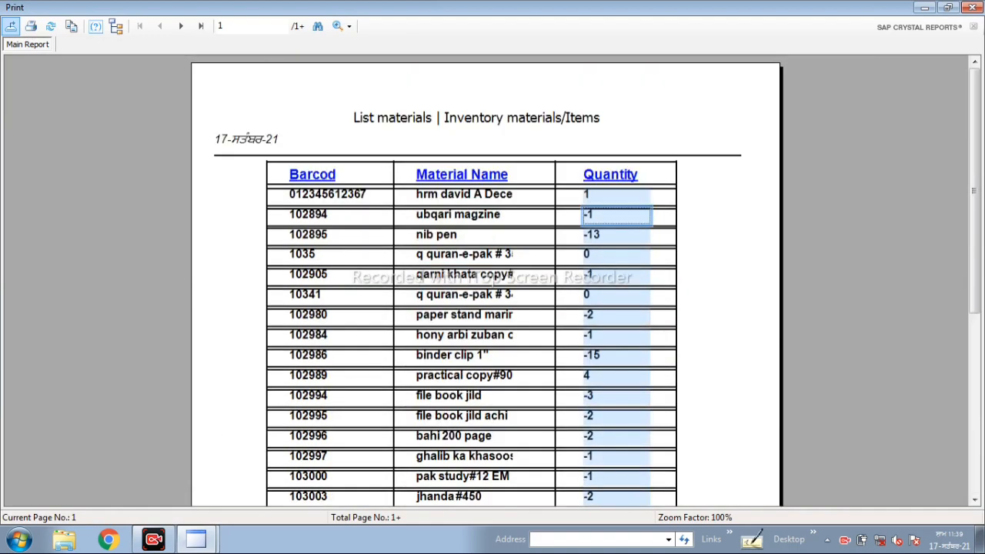
click(972, 7)
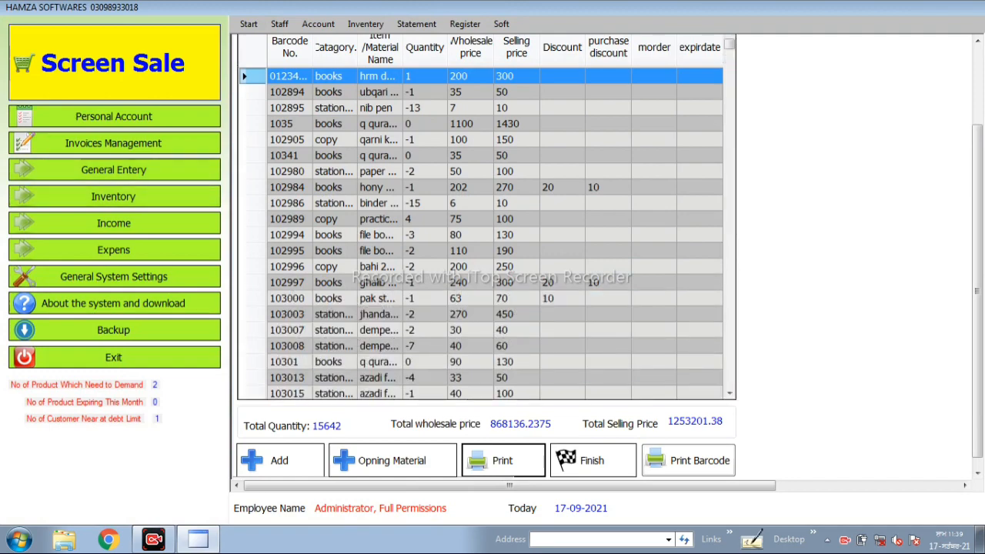
- Start a new invoice on the sale screen and enter a new customer's name in place of Counter sale
click(112, 63)
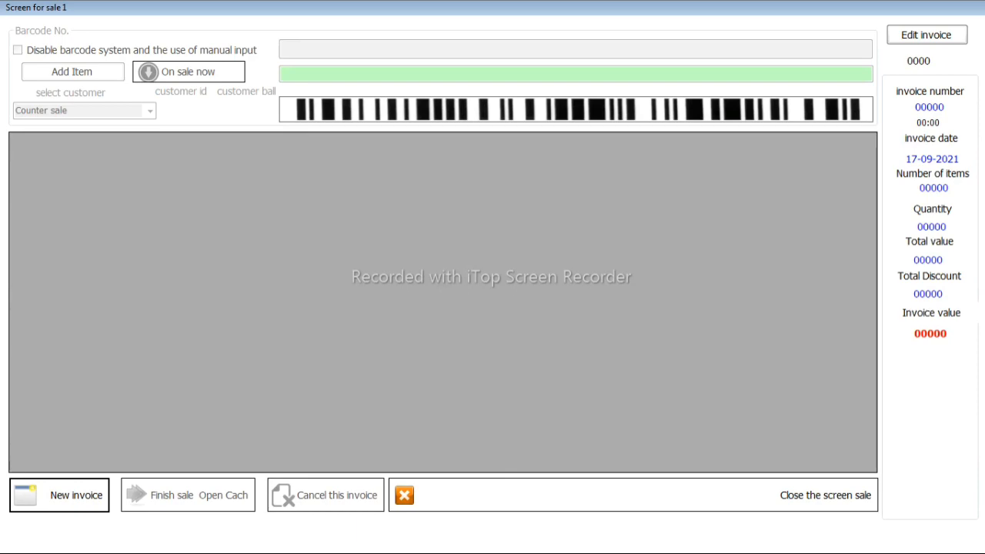
key(Return)
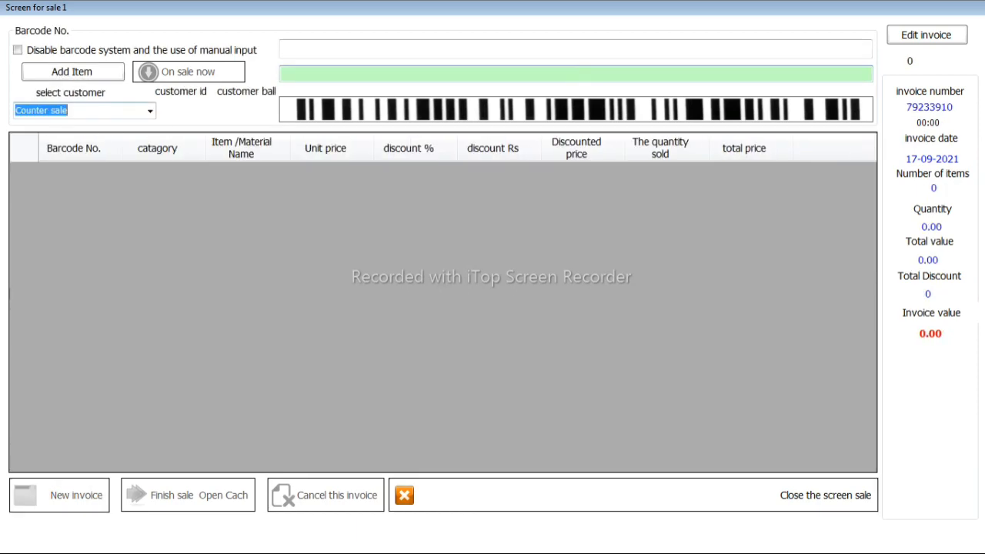
key(BackSpace)
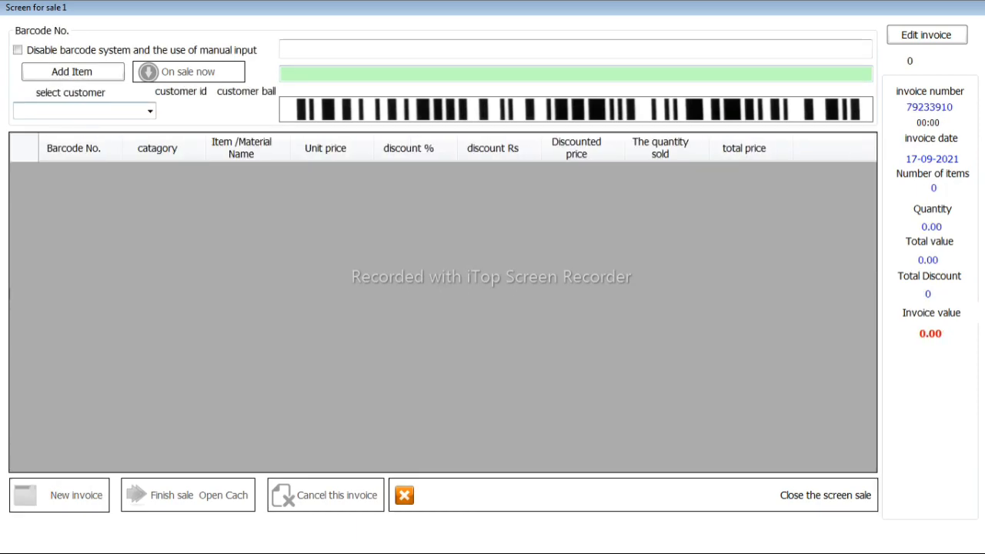
text(ALI)
key(Return)
key(Return)
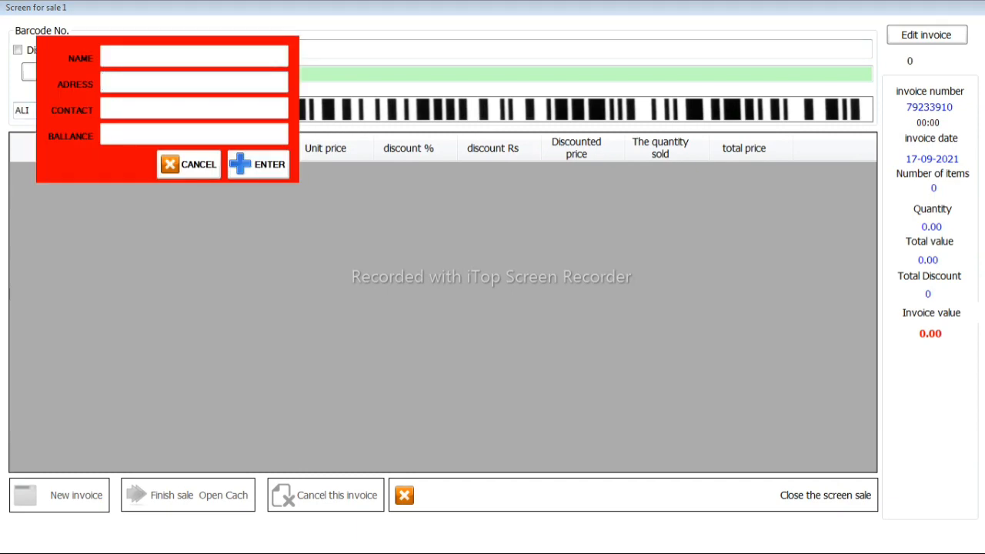
- Create the new customer account with the customer's name, address, contact number and a balance of 100000
text(ALI)
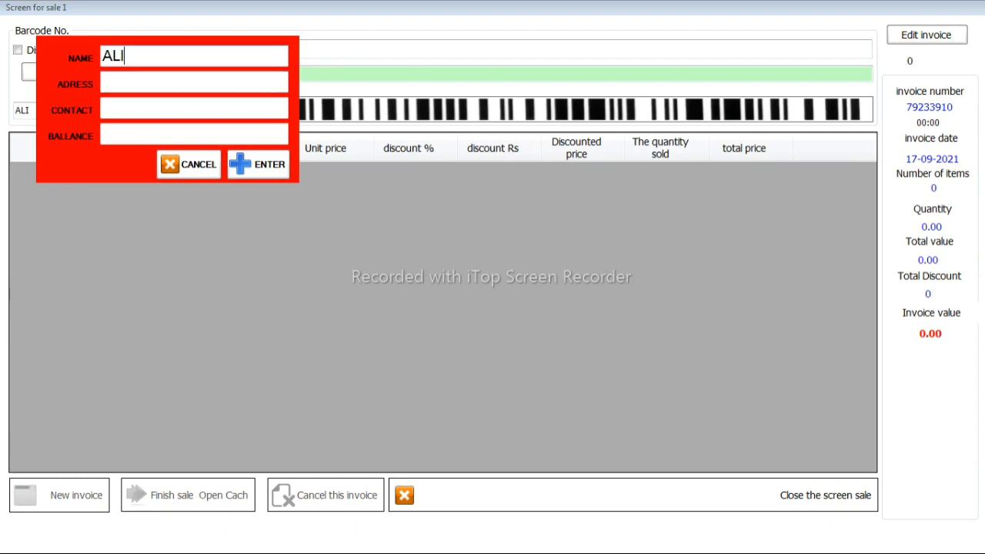
key(Tab)
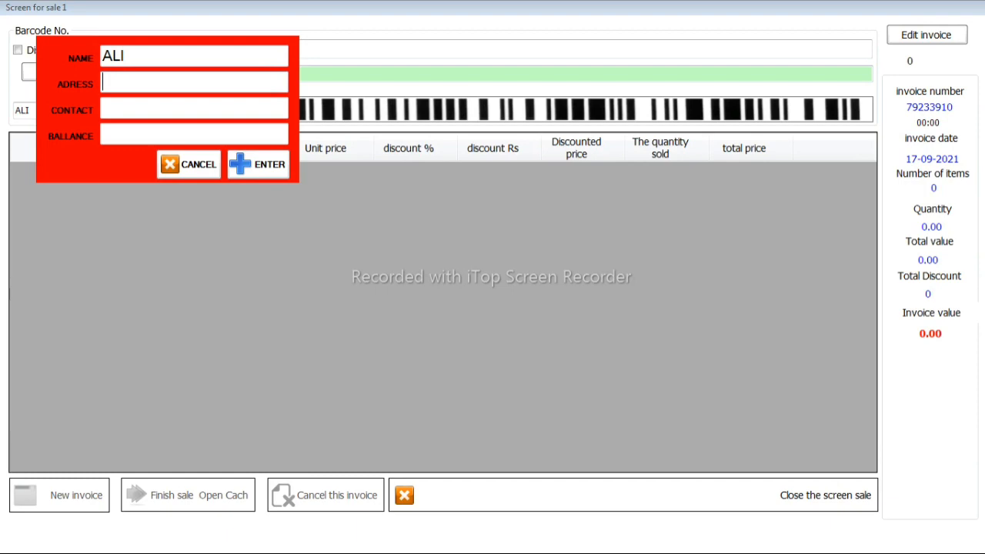
text(1548)
key(Tab)
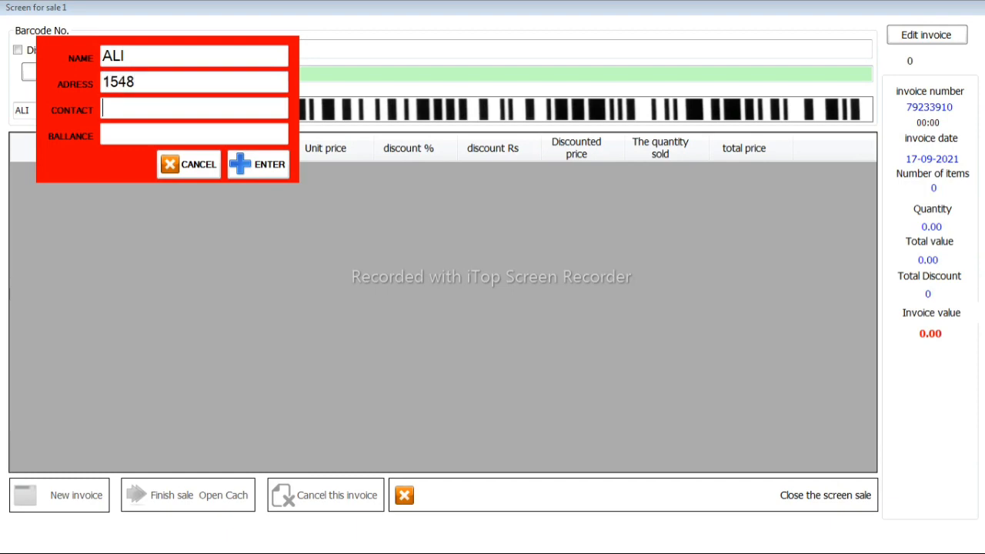
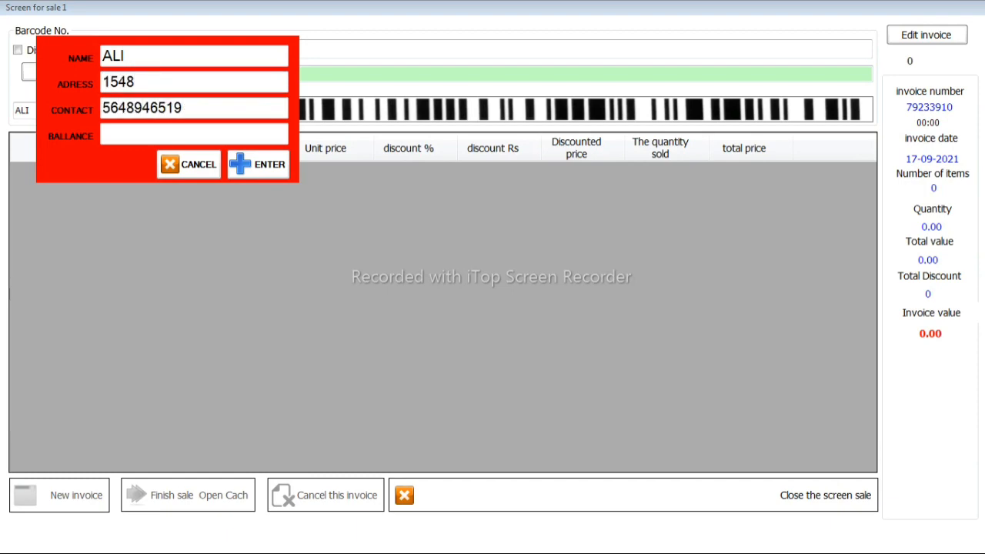
key(Tab)
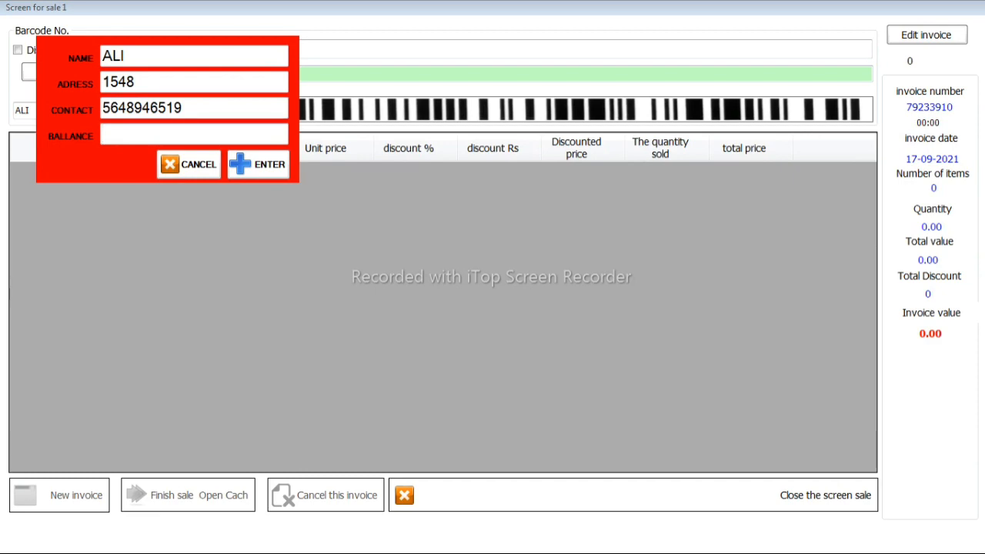
text(100000)
key(Return)
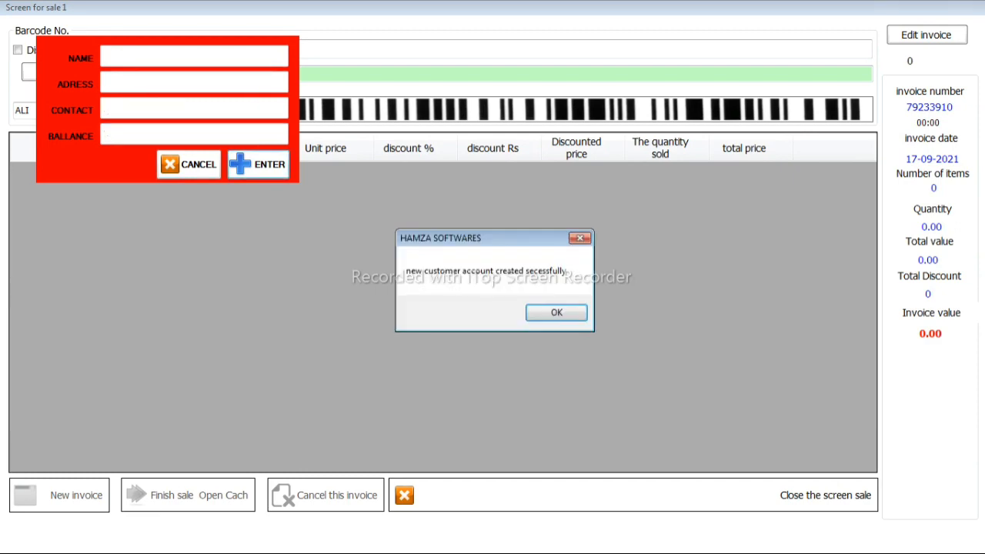
key(Return)
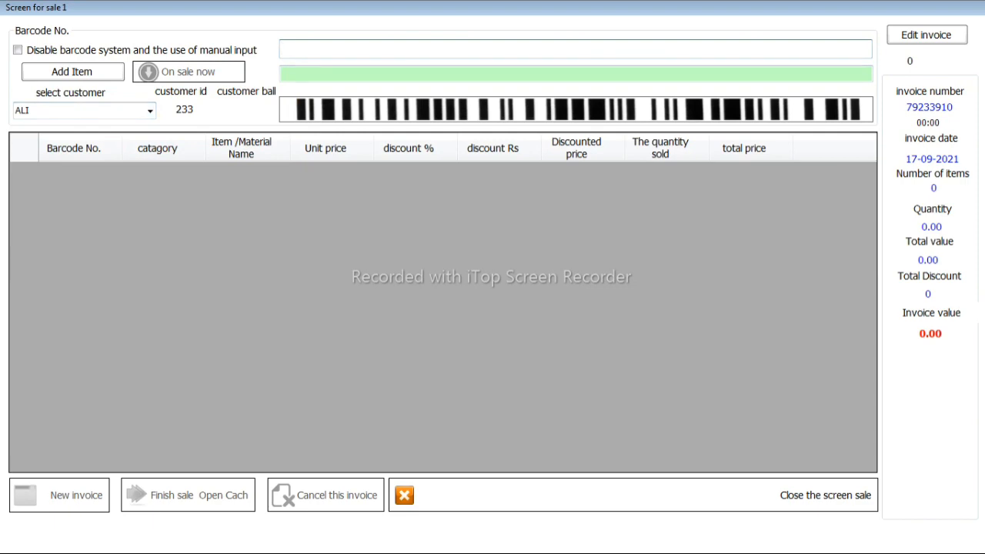
- Add the book ghafar chemistry P1 V1 to the invoice
text(GH)
key(Down)
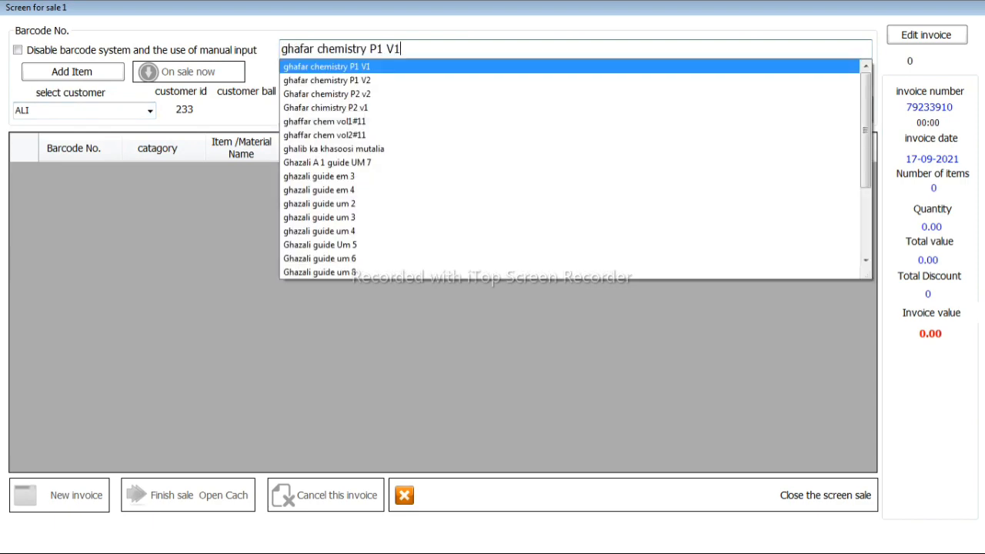
key(Return)
key(Return)
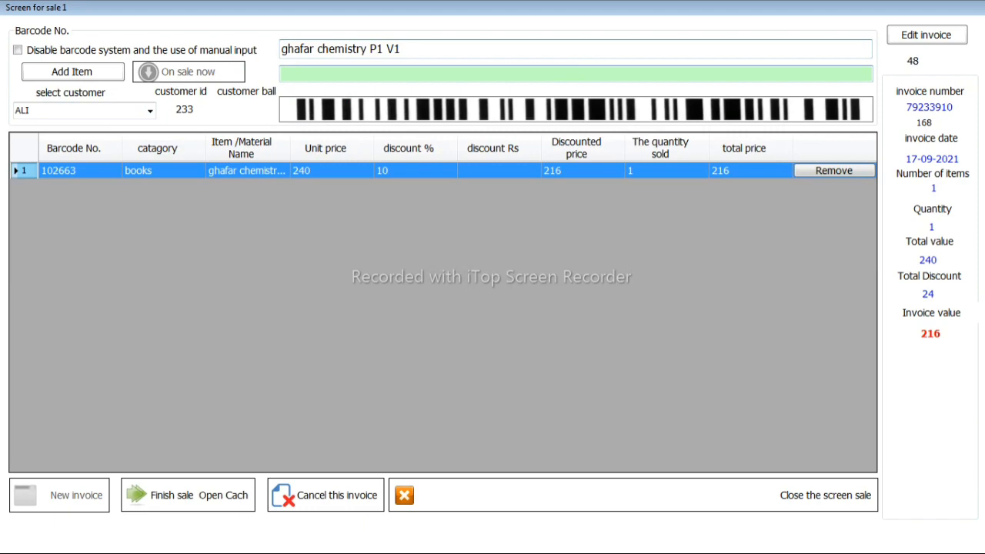
- Add the book baal jibreel to the invoice
key(Tab)
key(BackSpace)
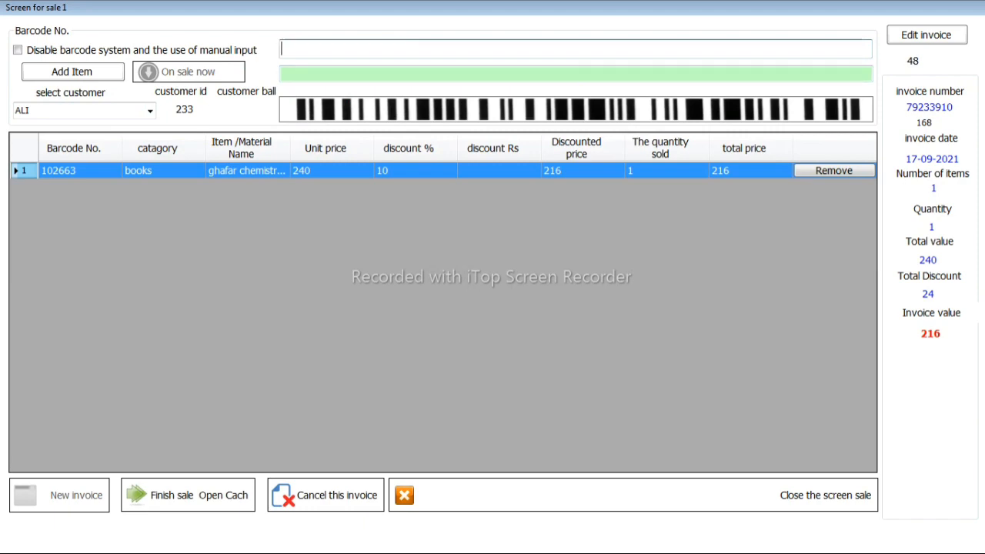
text(BNUH)
key(BackSpace)
key(BackSpace)
key(BackSpace)
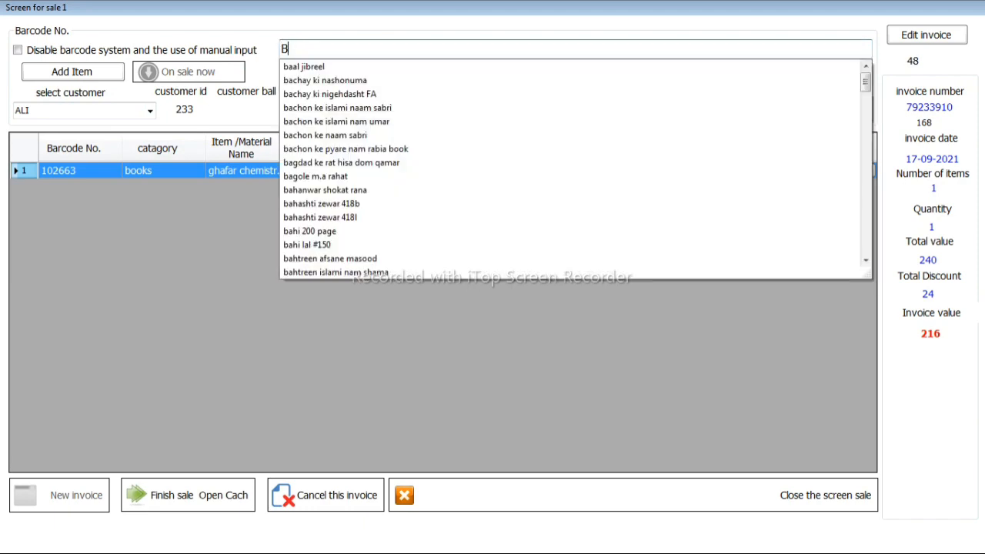
key(Down)
key(Return)
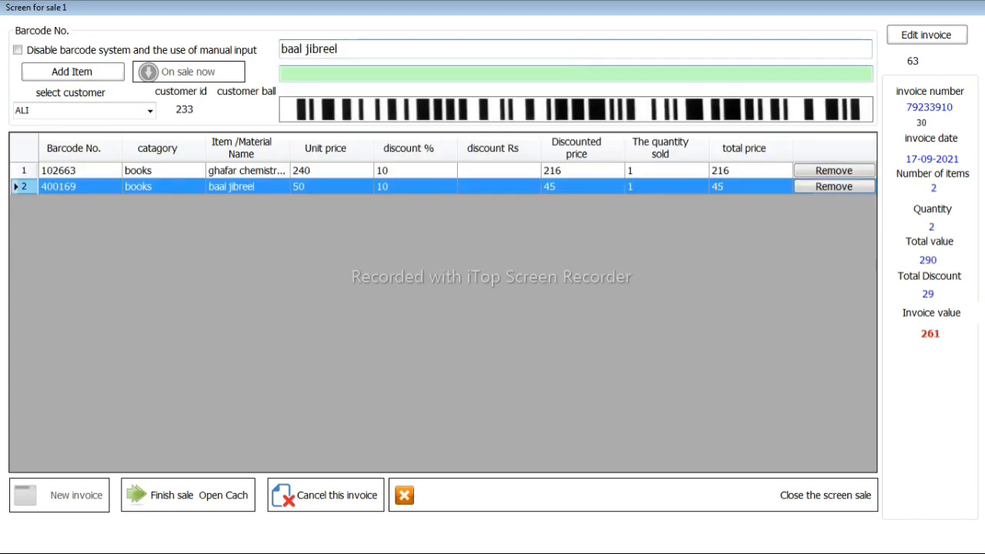
- Add the book bachon ke naam sabri to the invoice
key(ctrl+a)
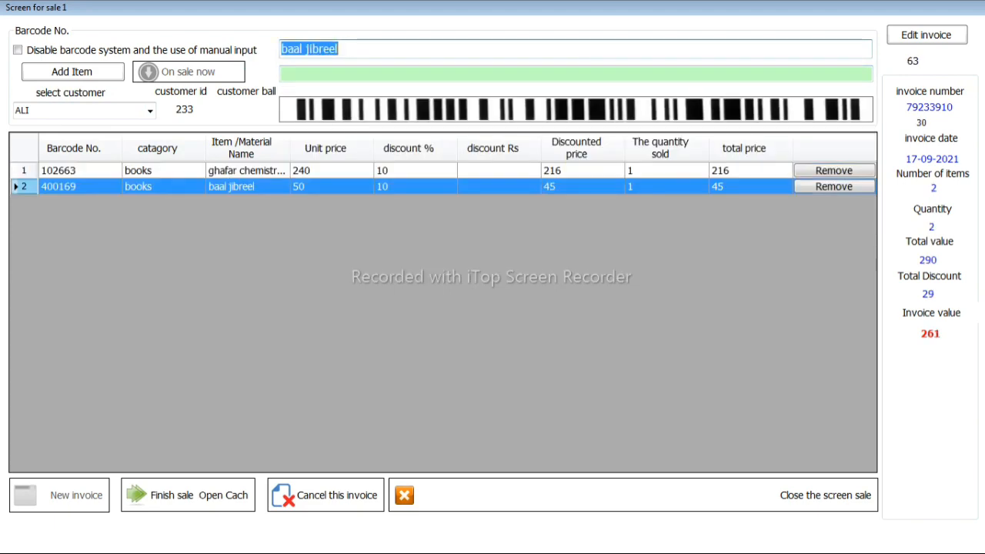
key(BackSpace)
text(B)
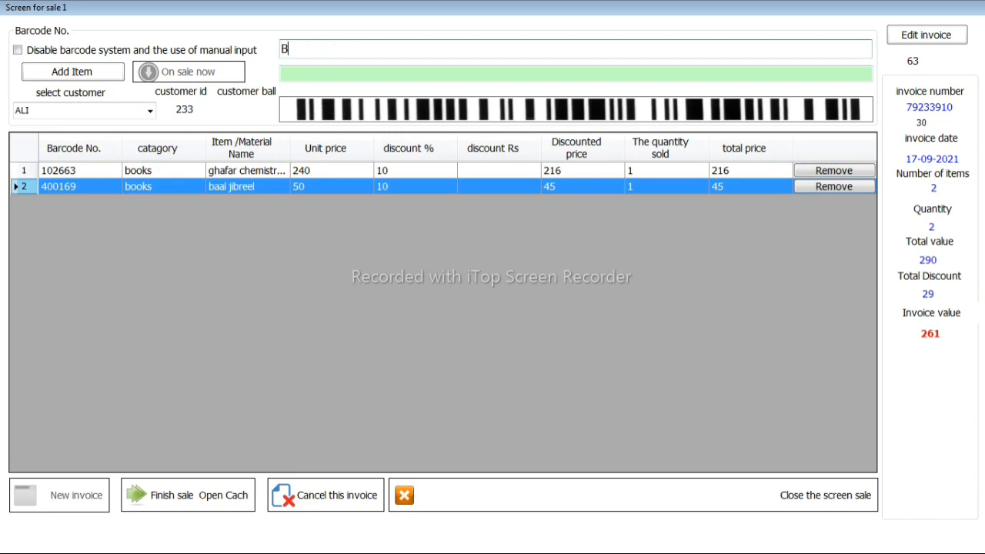
text(UM)
key(BackSpace)
key(BackSpace)
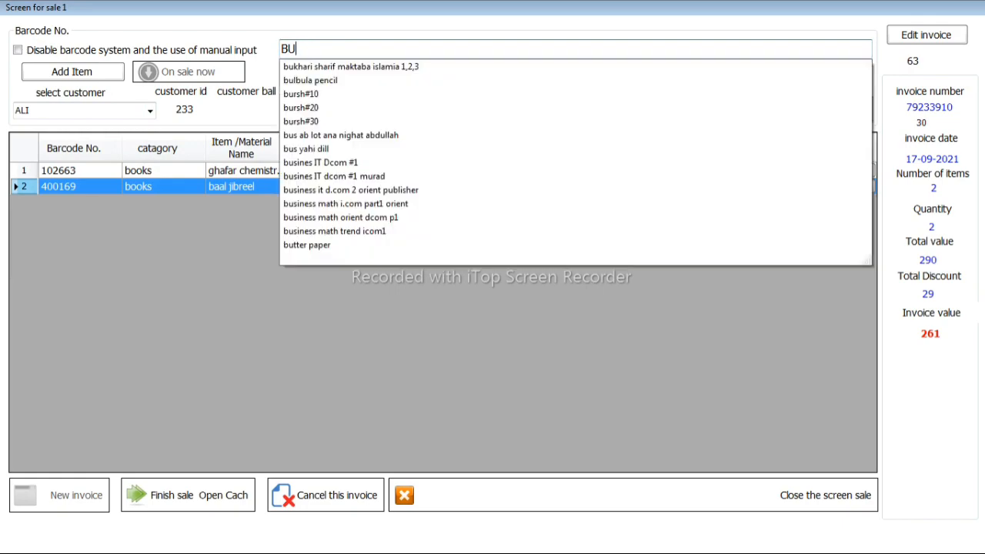
key(Down)
key(Down)
key(Down)
key(Down)
key(Down)
key(Down)
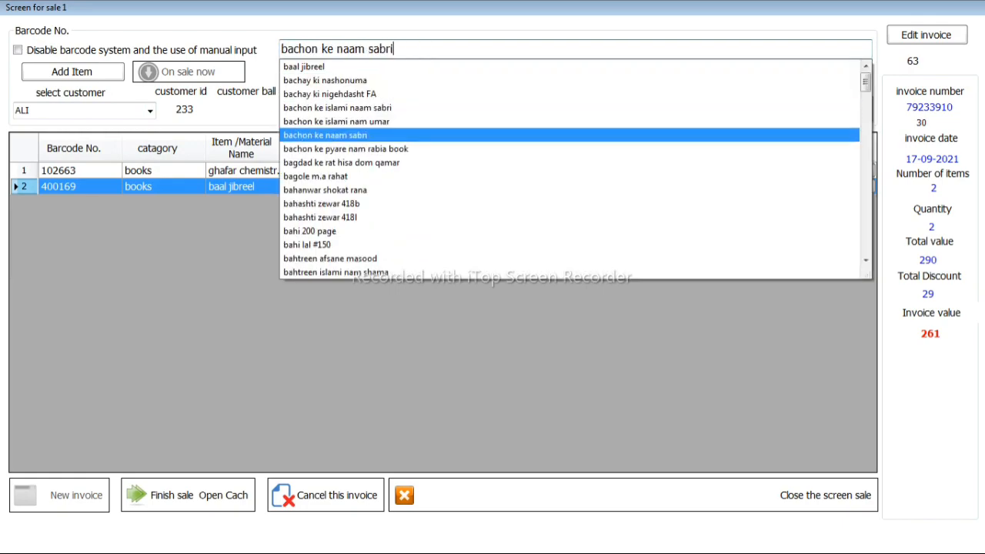
key(Return)
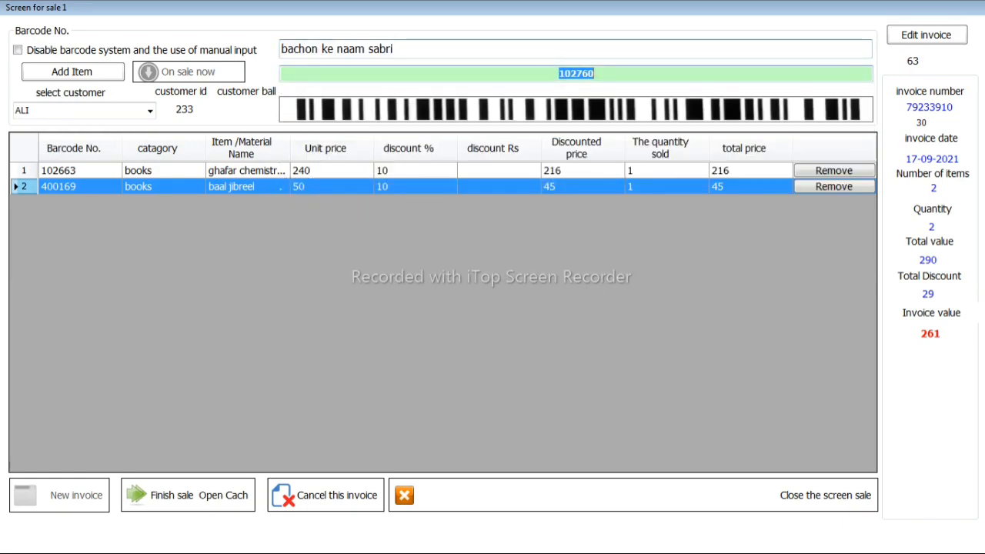
- Try the quantity entry for the baal jibreel and ghafar chemistry P1 V1 lines with a quantity of 1
click(245, 187)
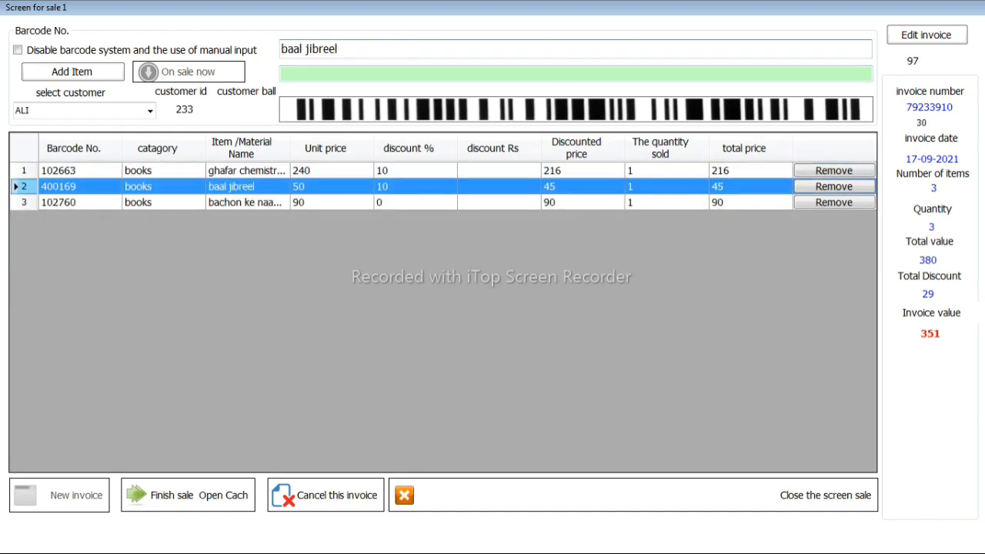
key(F2)
text(1)
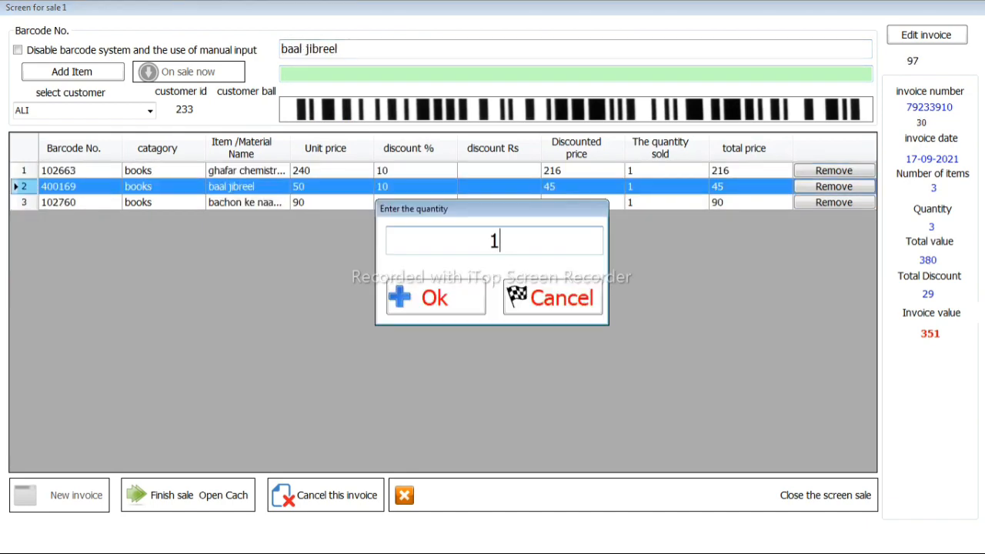
key(Return)
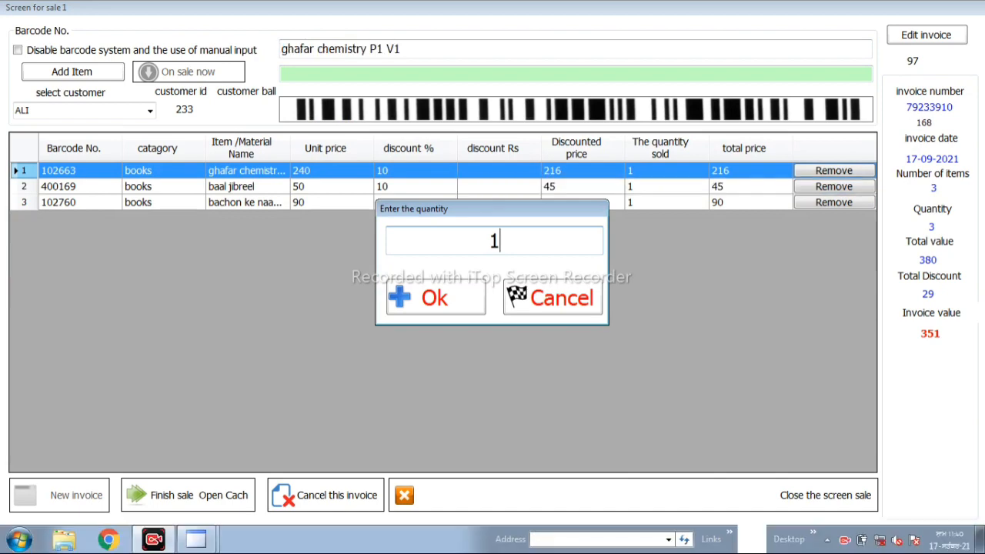
key(Down)
key(Down)
key(Up)
key(Up)
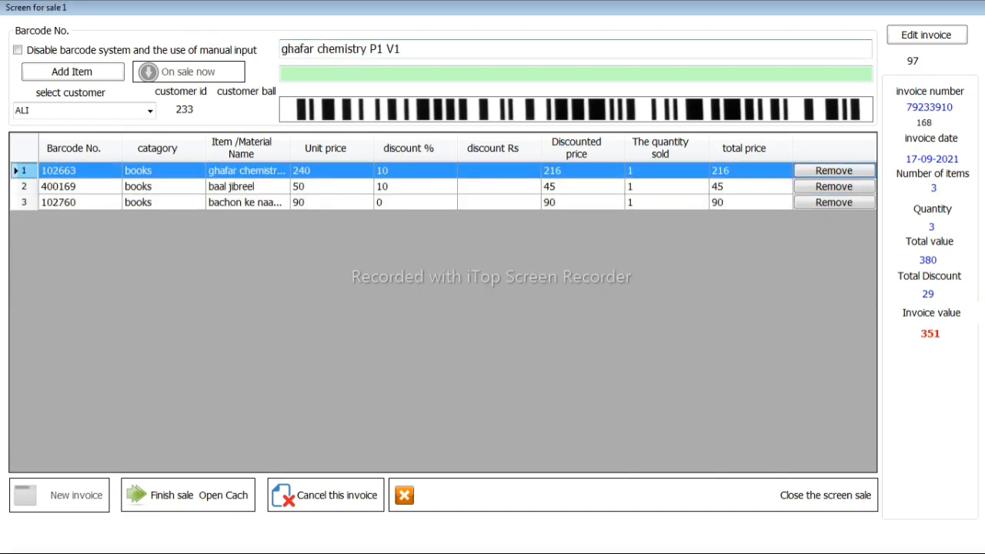
- Open the percentage discount entry for the bachon ke naam sabri line and close it without a value
key(Down)
key(Down)
key(F2)
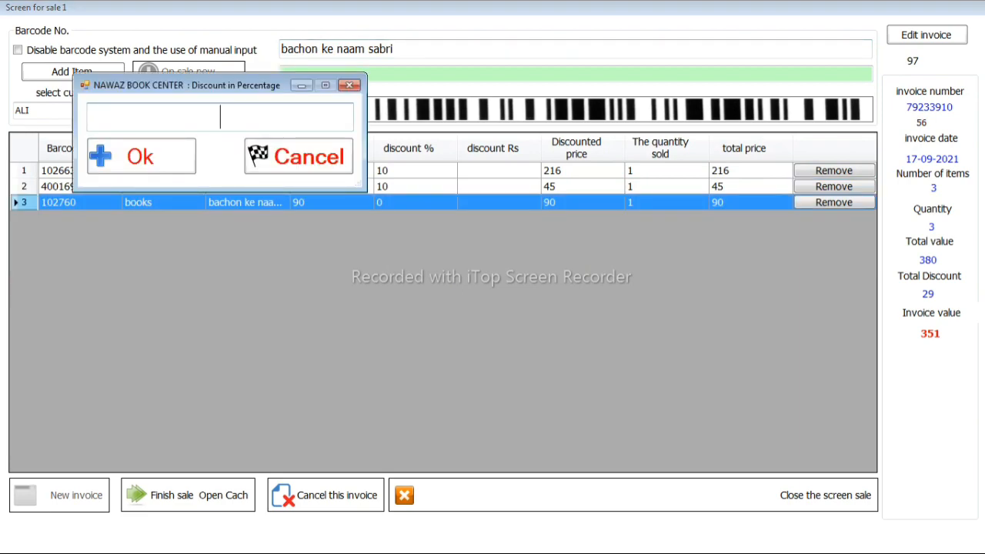
click(350, 85)
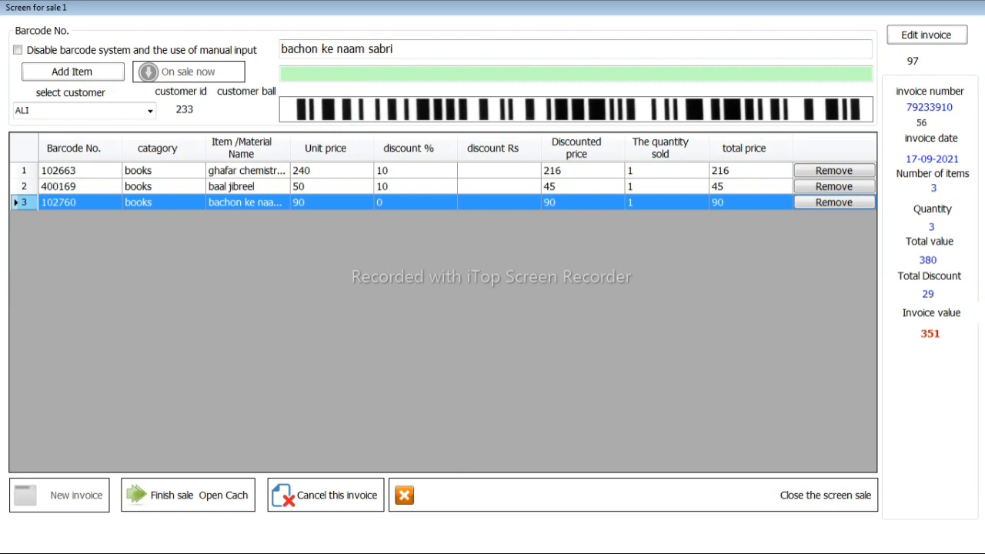
- Remove ghafar chemistry P1 V1, baal jibreel and bachon ke naam sabri from the invoice and close the sale screen
click(834, 171)
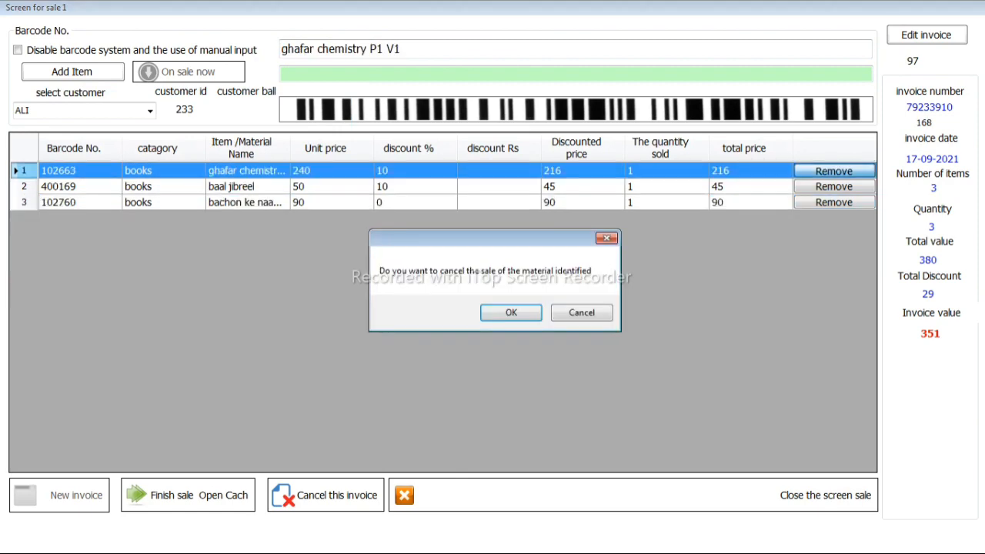
click(511, 312)
click(595, 313)
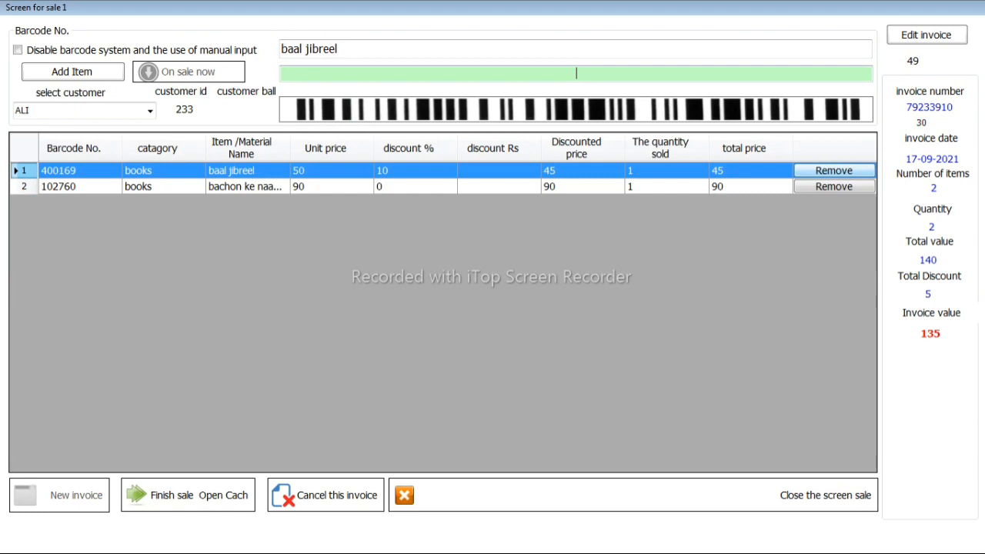
click(834, 171)
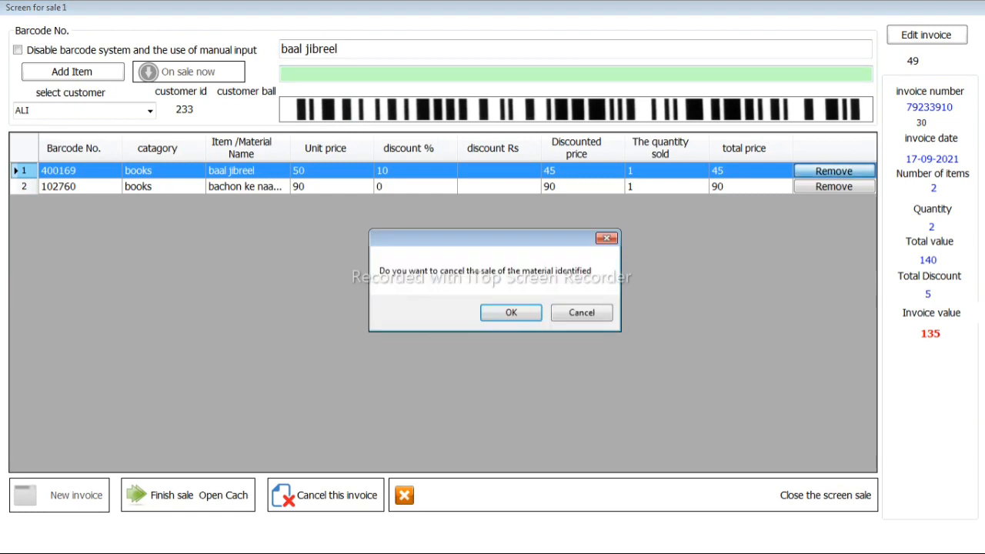
key(Return)
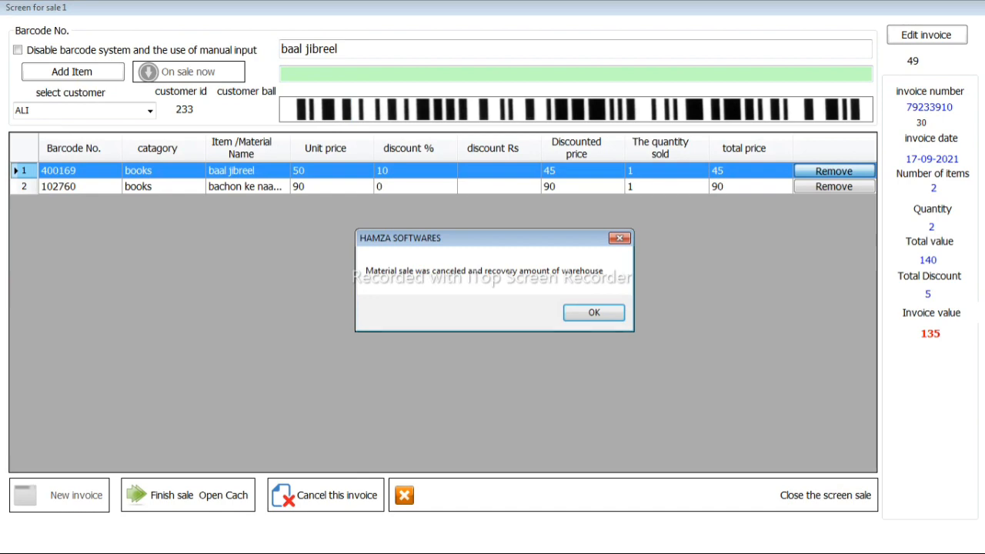
key(Return)
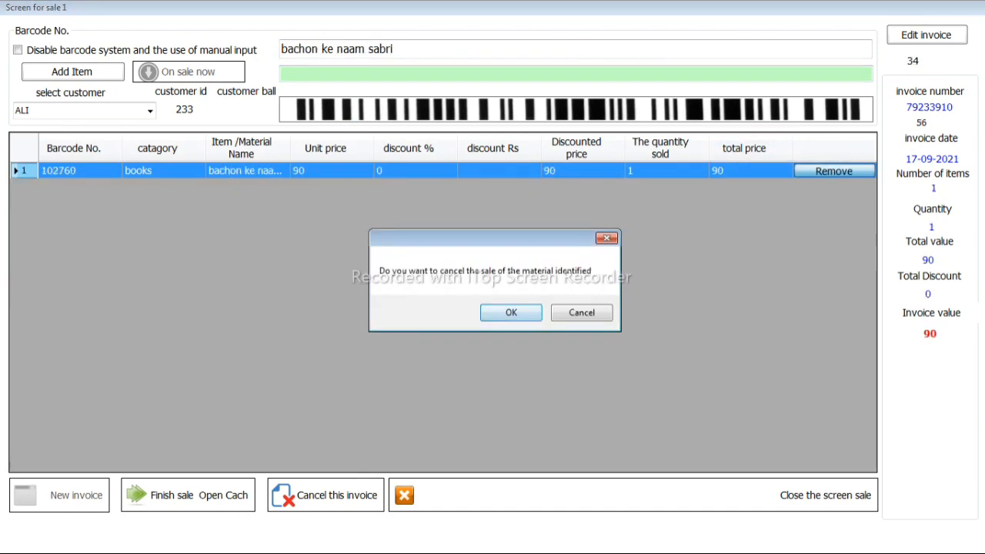
key(Return)
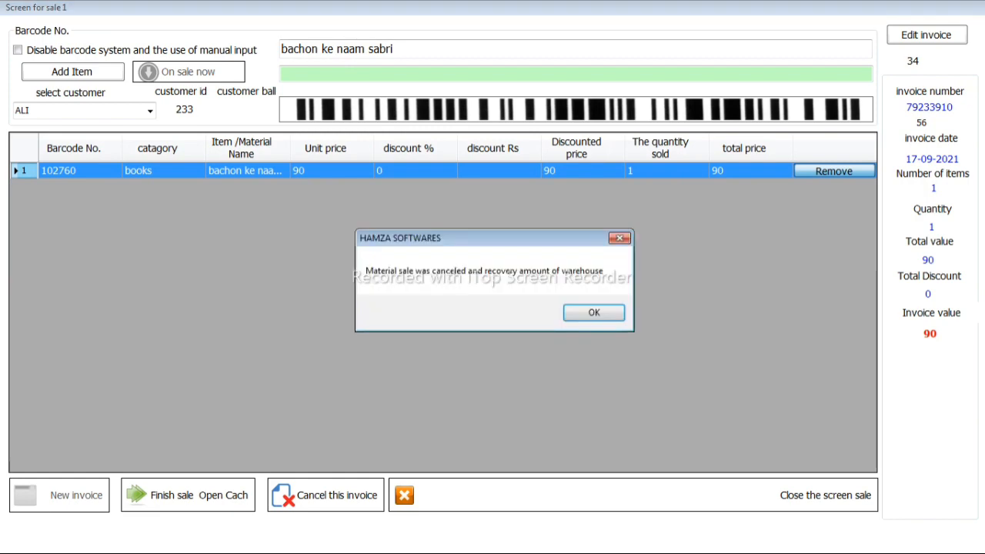
key(Return)
click(633, 495)
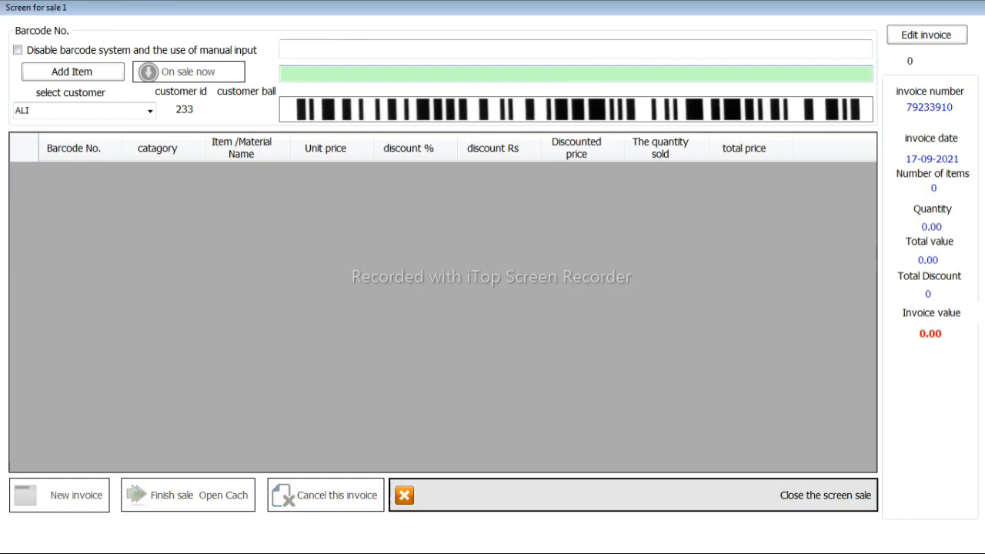